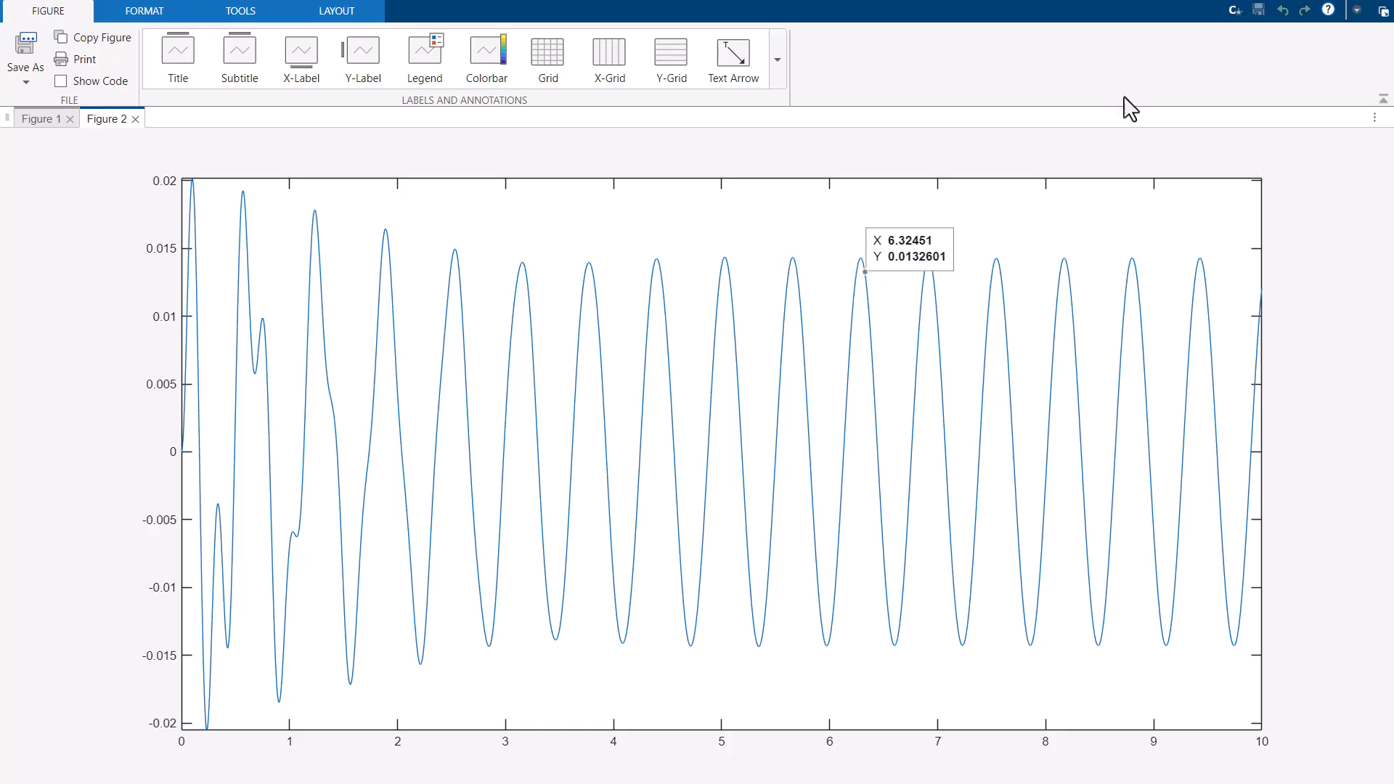
Change the stiffness in forcedVibrationDamped.m to k = 4000/10, run the script to view the response, and return to the code.
left_click(41, 119)
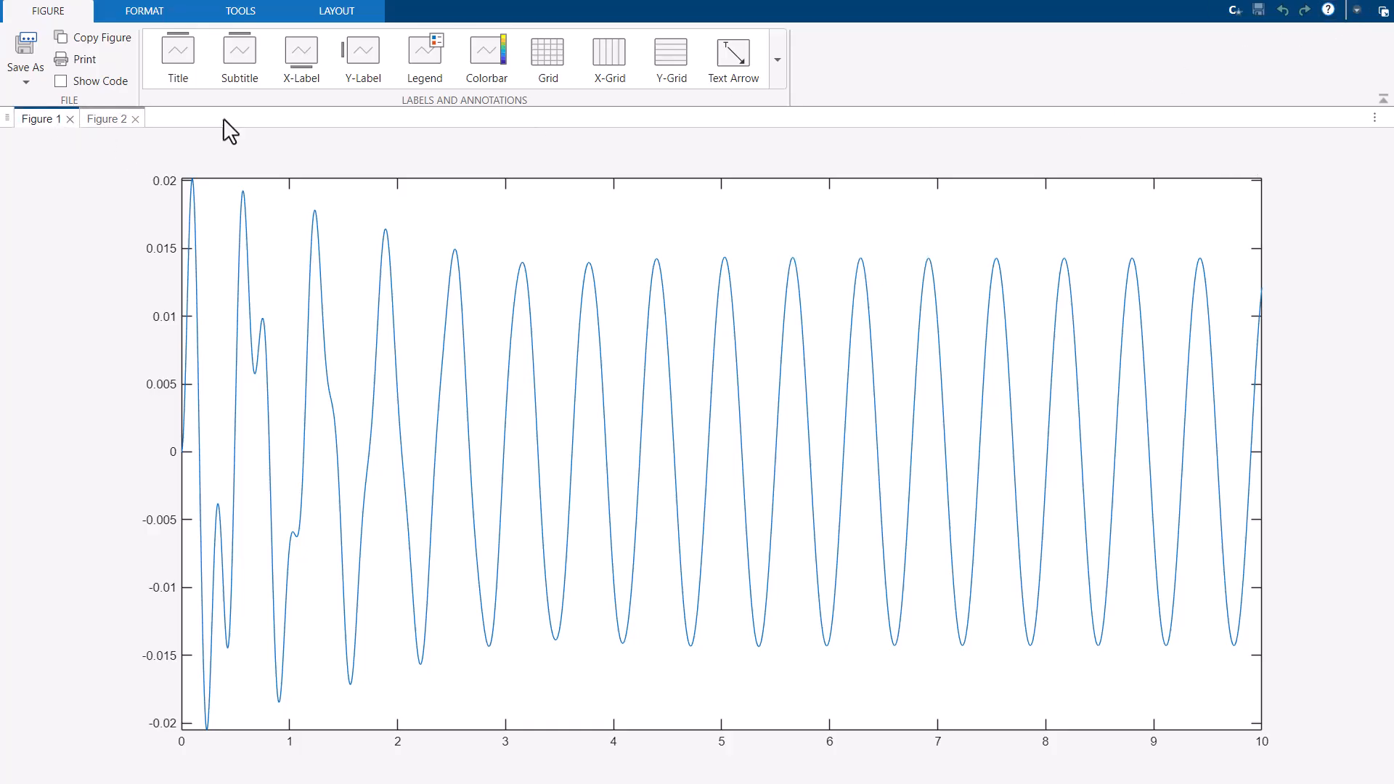
left_click(1375, 7)
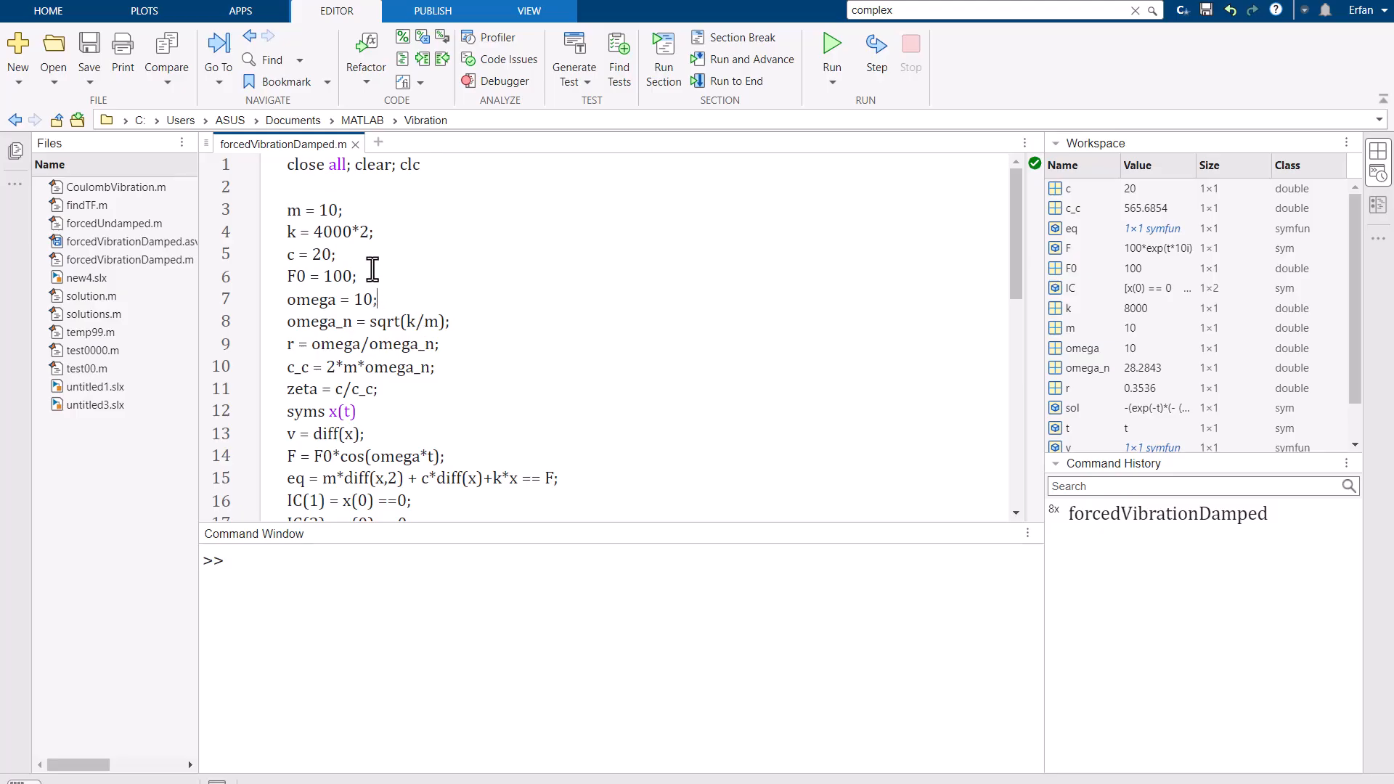
key("BackSpace")
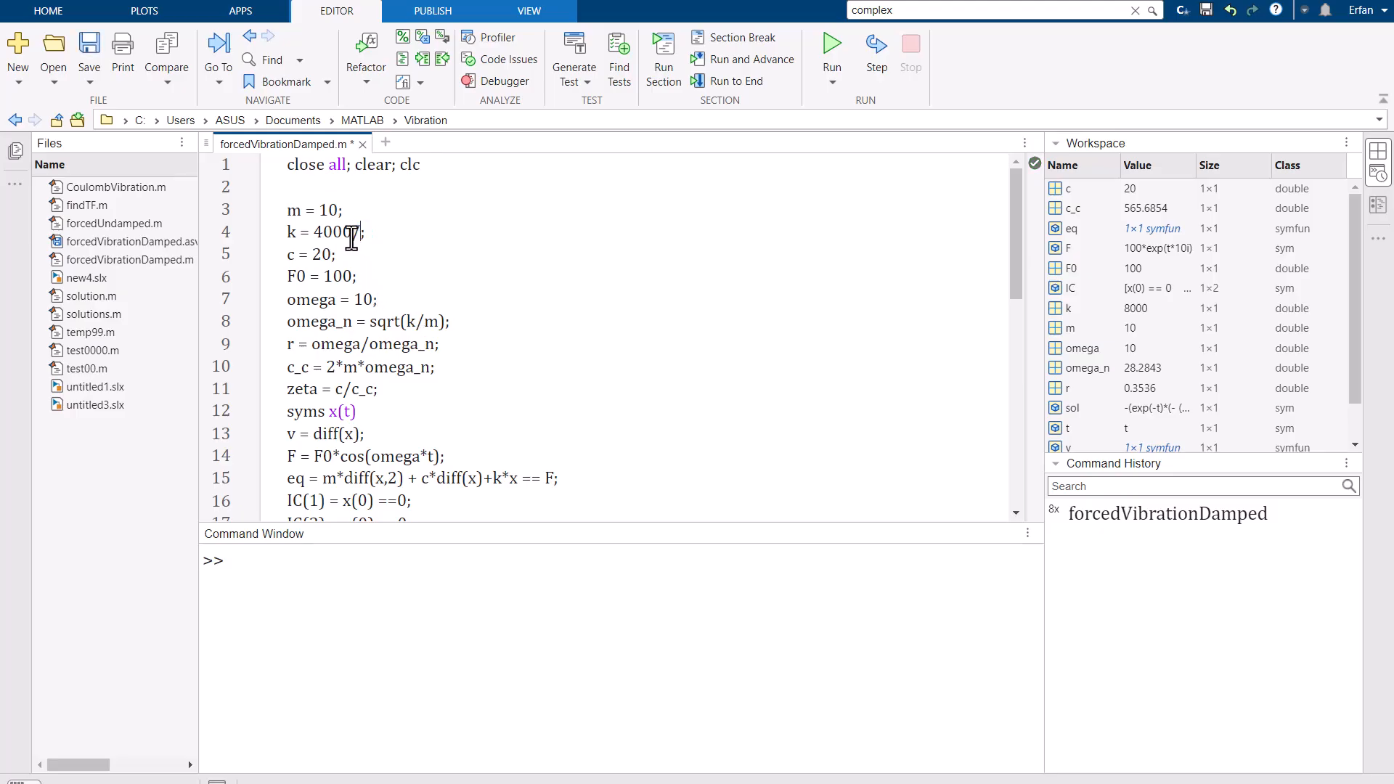
left_click(834, 44)
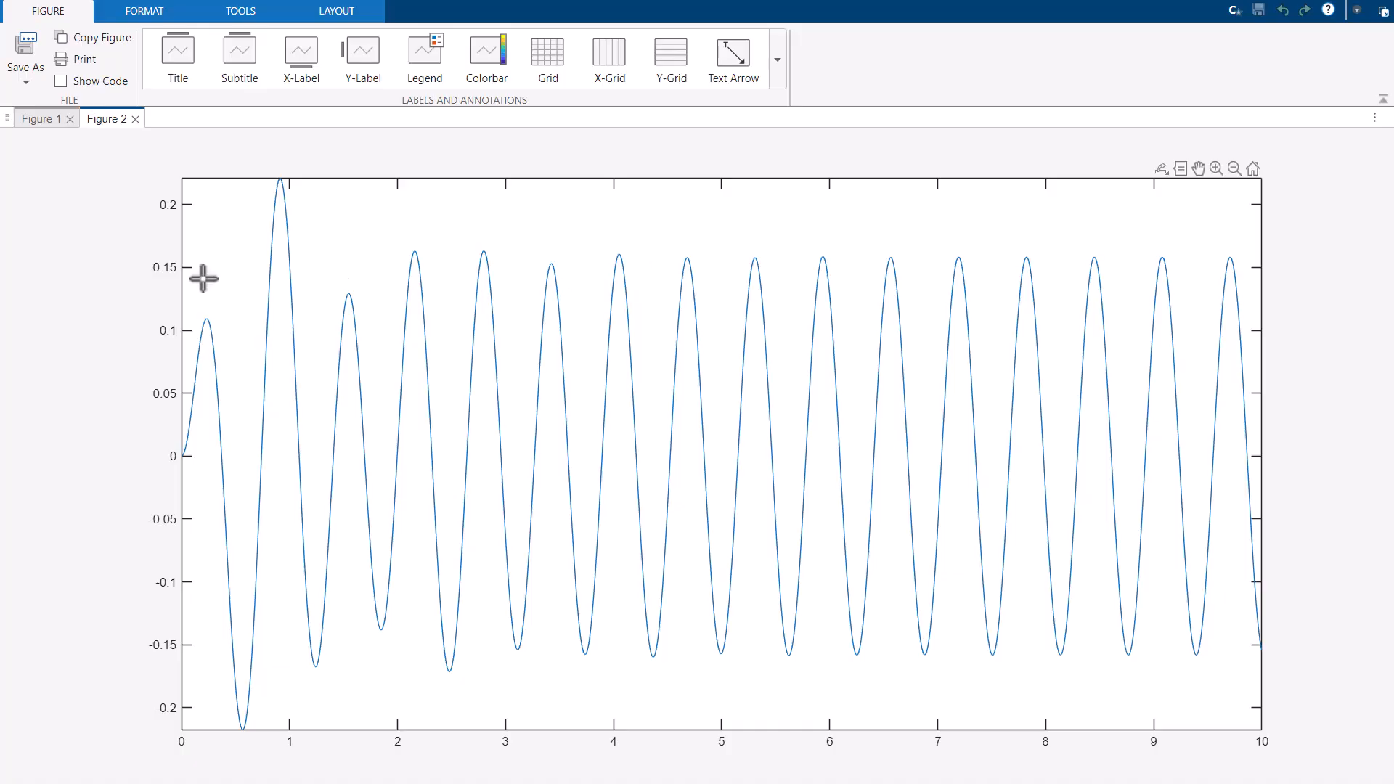
mouse_move(615, 266)
left_click(1360, 3)
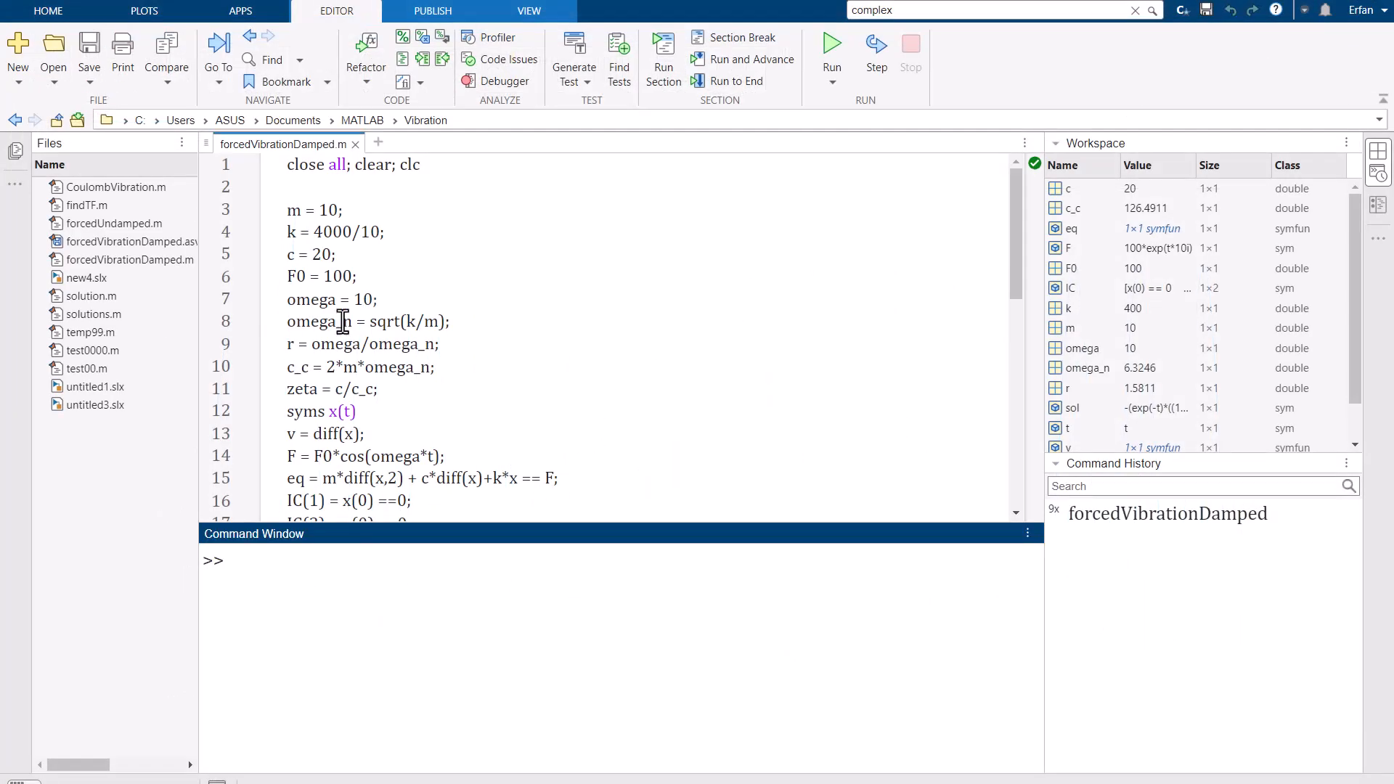
left_click(410, 234)
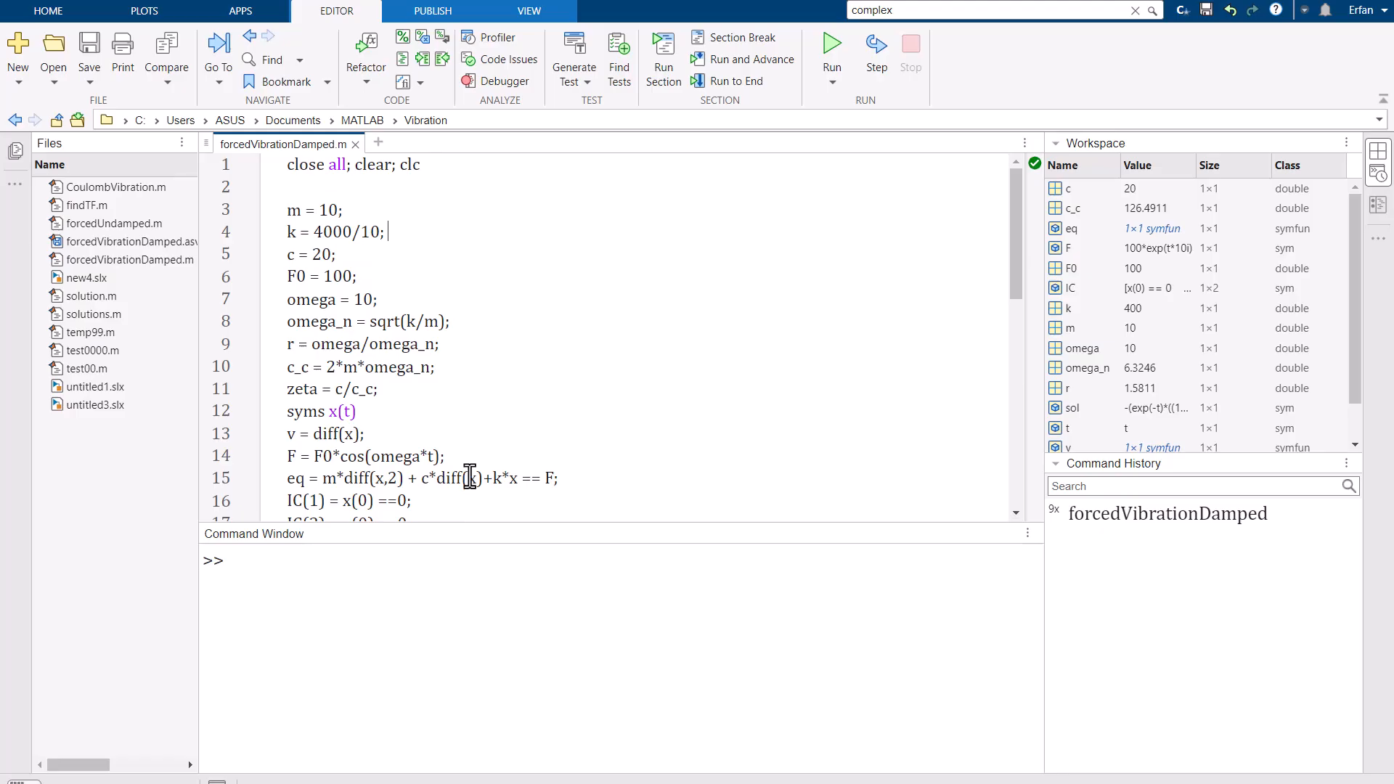
Start Simulink and create a blank model in a maximized window.
left_click(48, 11)
left_click(741, 56)
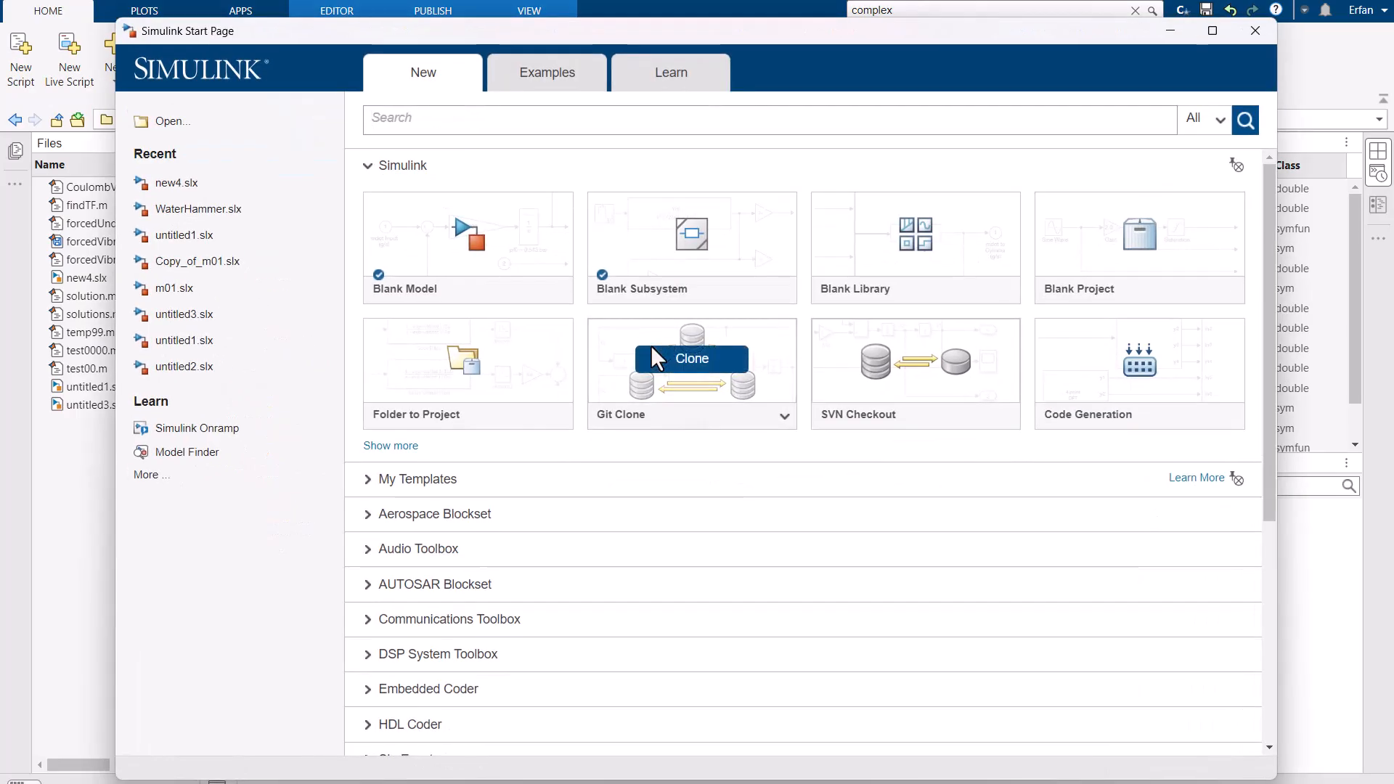
left_click(501, 237)
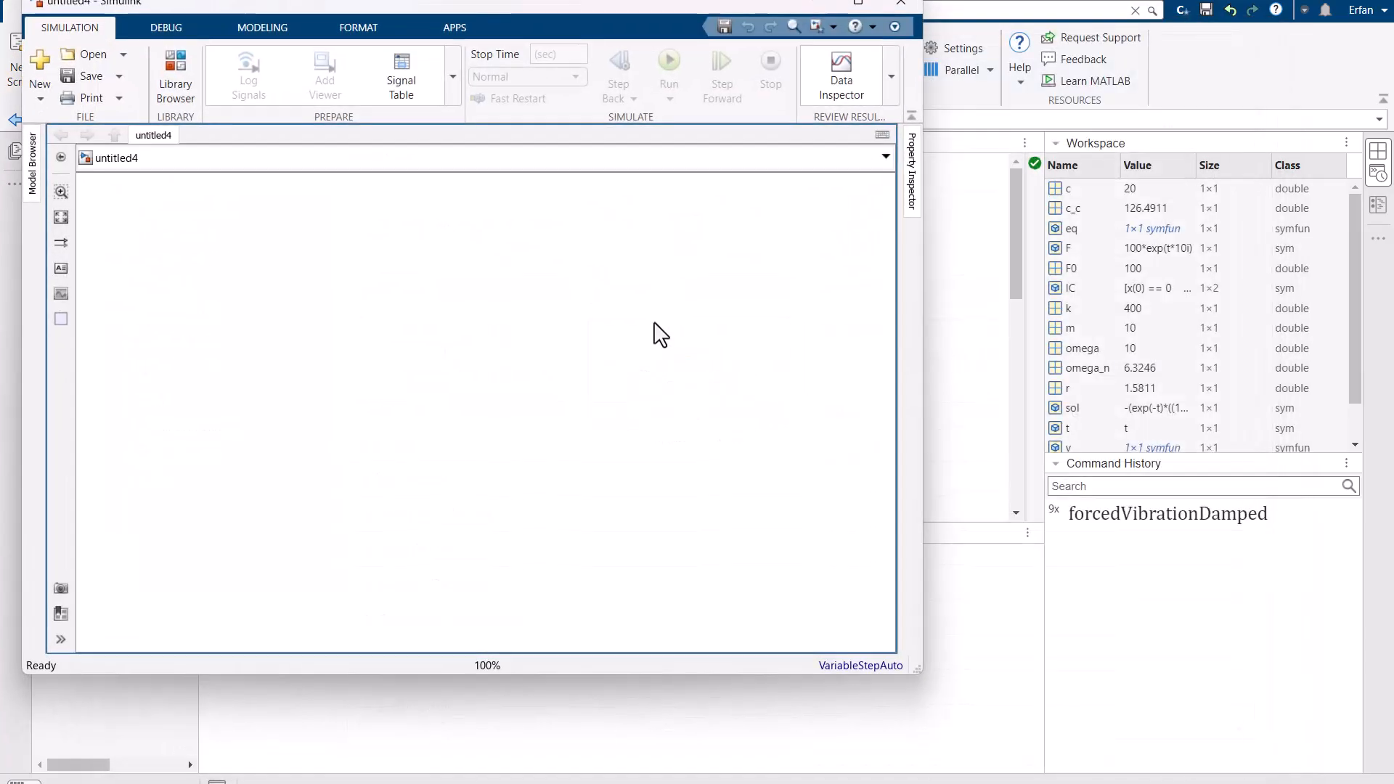
left_click(858, 3)
Add an Ideal Translational Motion Sensor from the Simscape Foundation Library's mechanical sensors to the model.
left_click(153, 58)
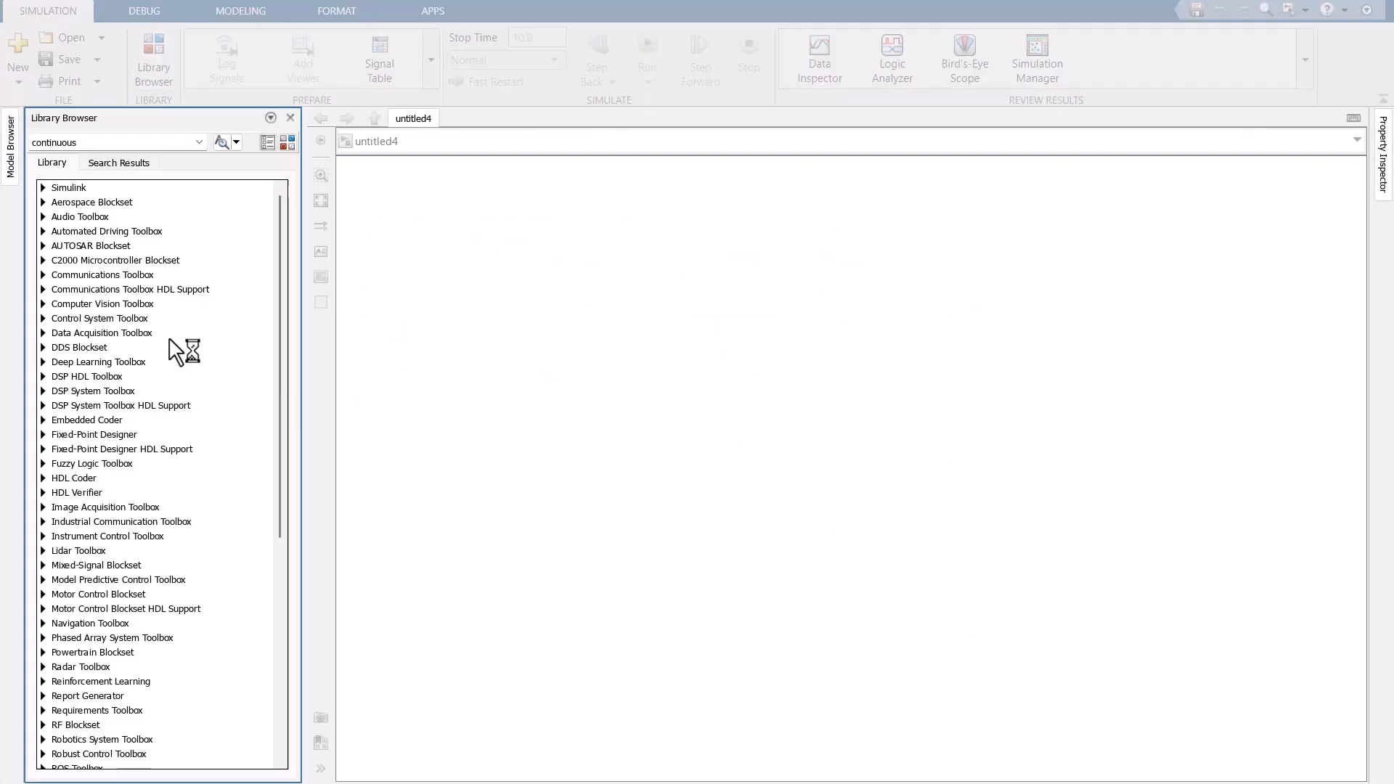
scroll(62, 505, "down", 8)
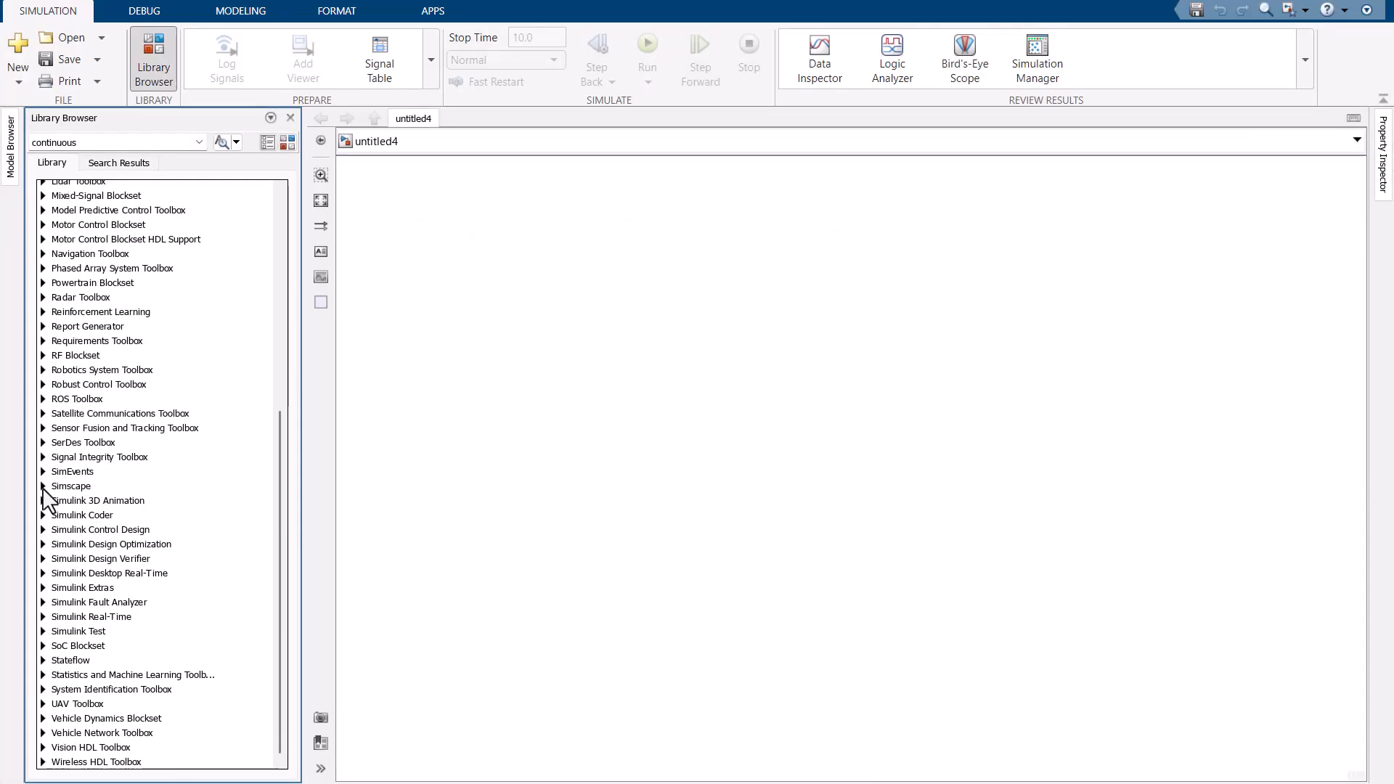
left_click(43, 486)
left_click(58, 501)
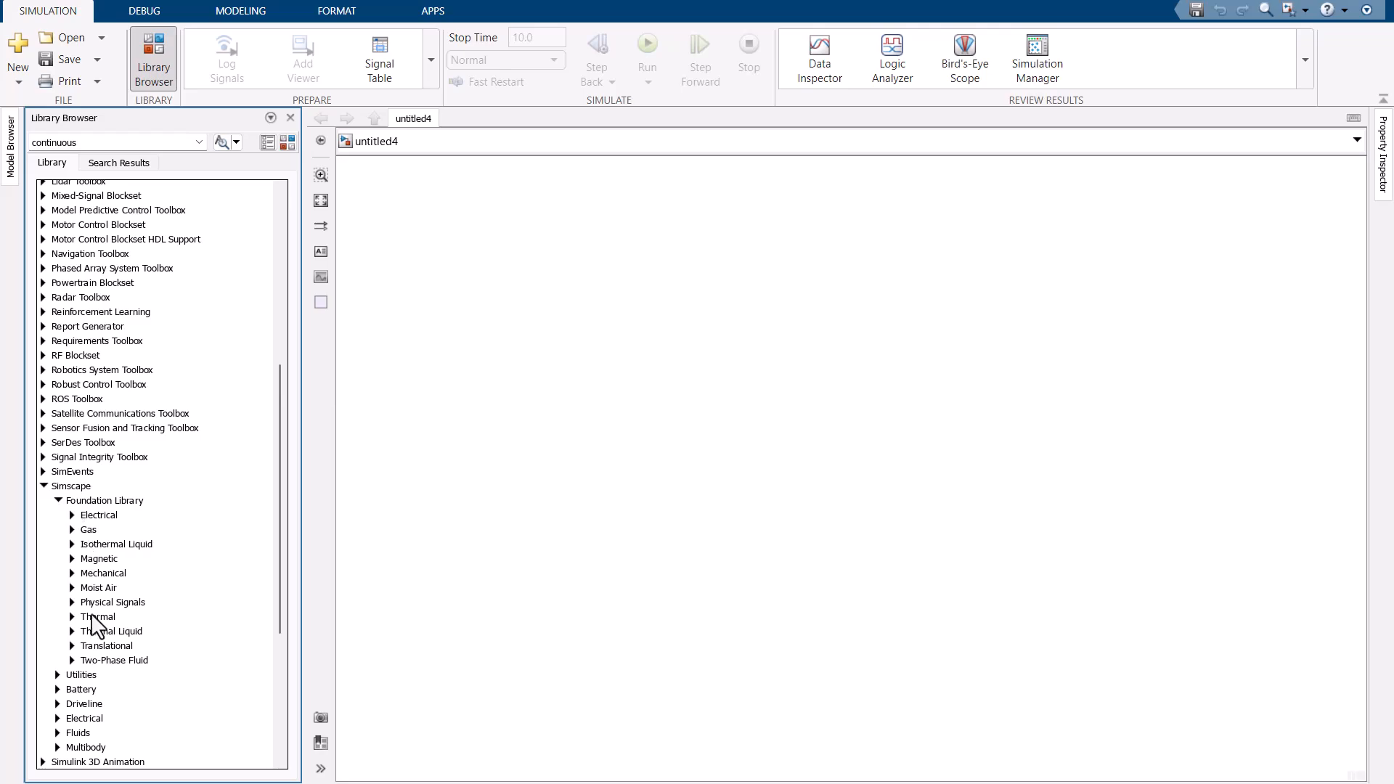
left_click(73, 573)
scroll(89, 508, "down", 4)
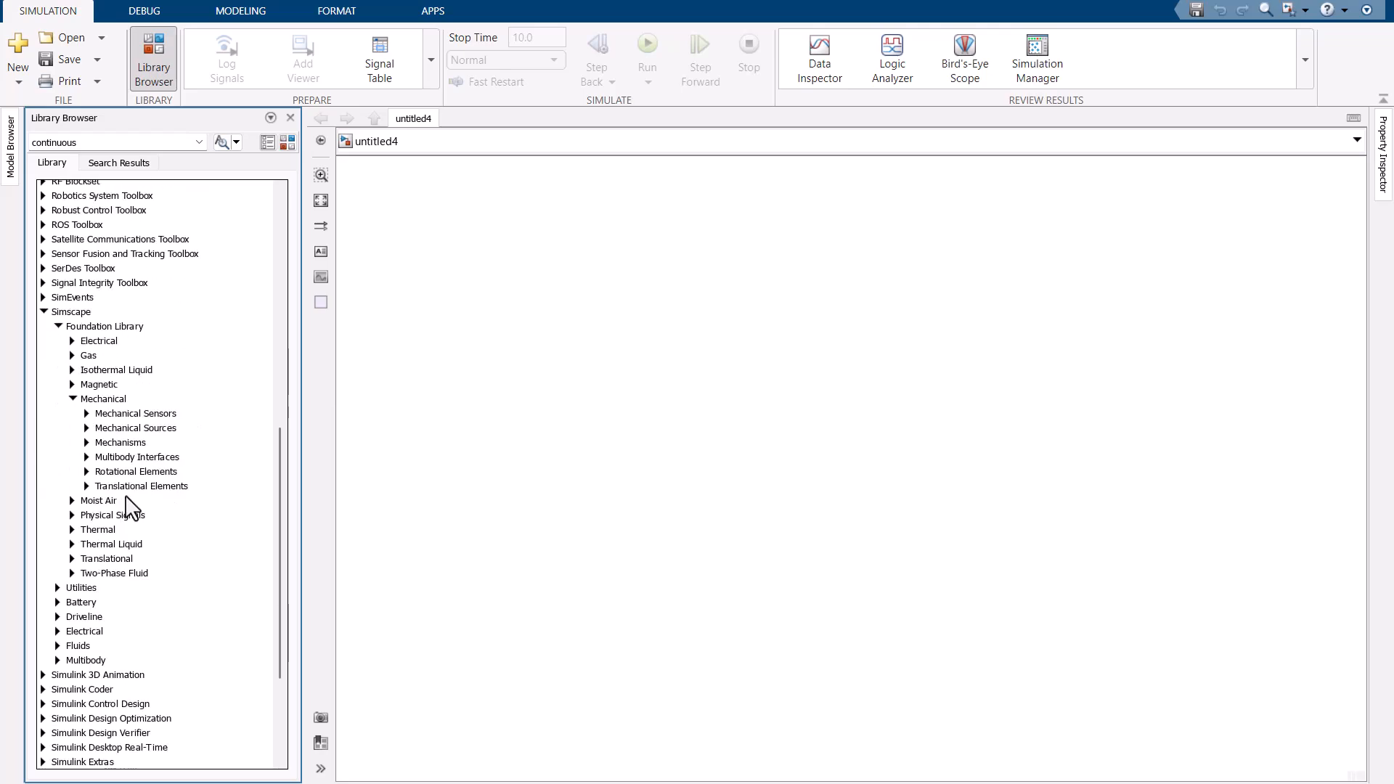
left_click(87, 413)
scroll(94, 421, "down", 3)
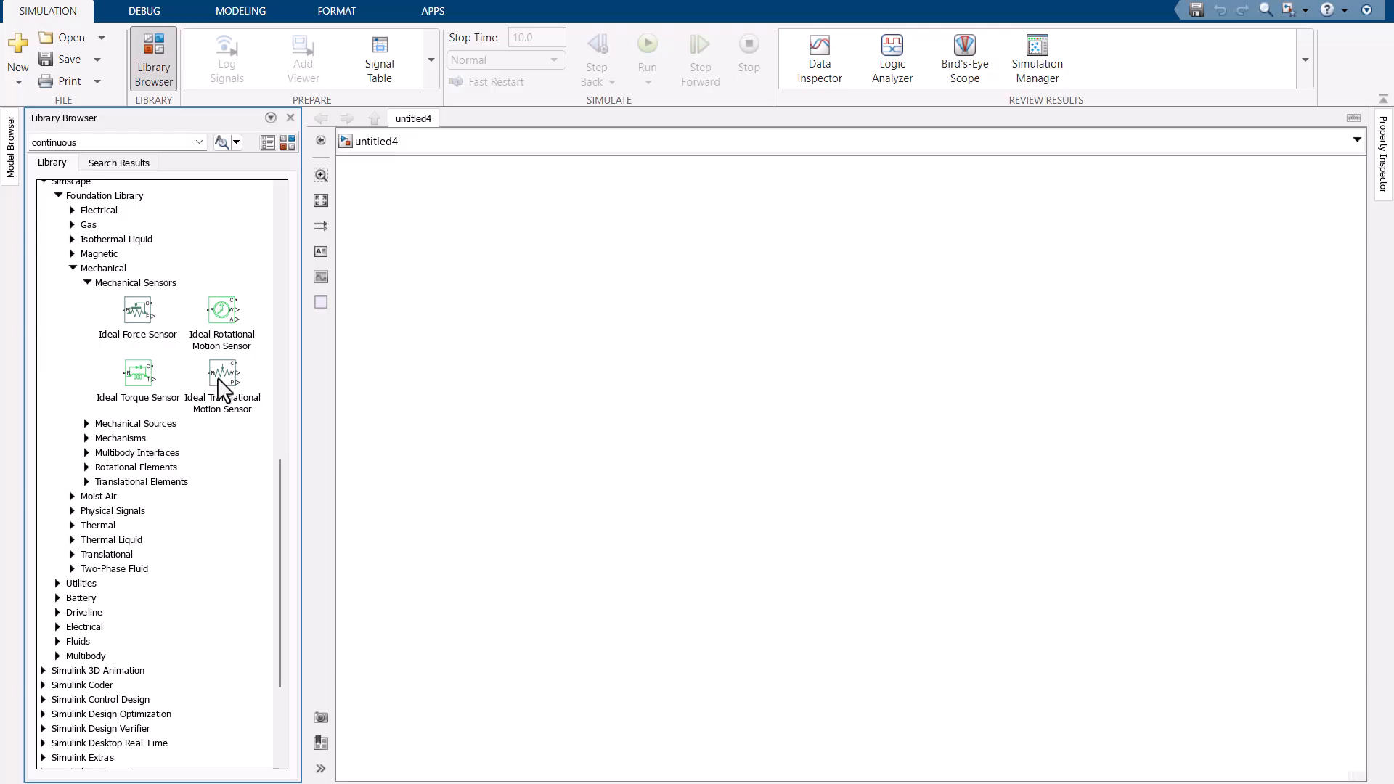
left_click_drag(223, 376, 595, 302)
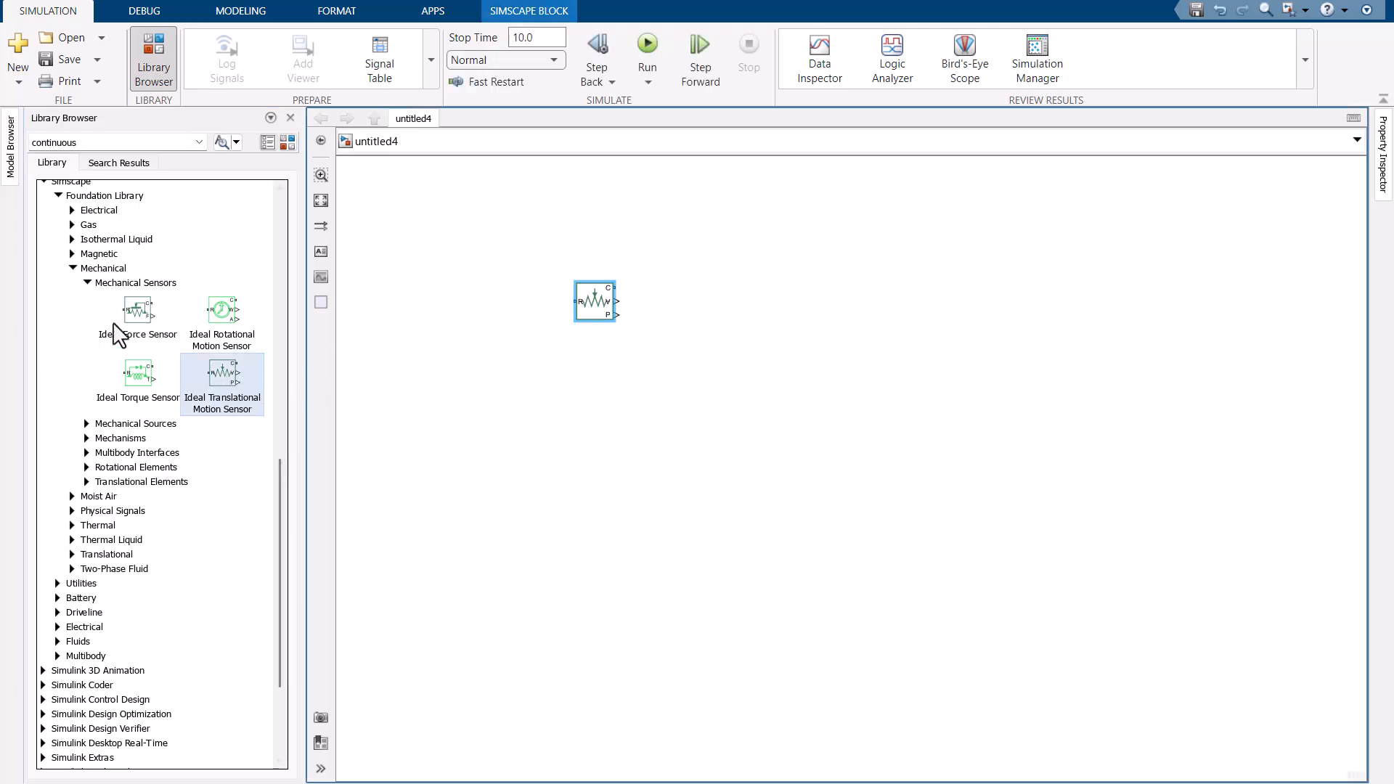
Add an Ideal Force Source from the Simscape mechanical sources to the model, below and to the right of the motion sensor.
left_click(87, 283)
left_click(87, 297)
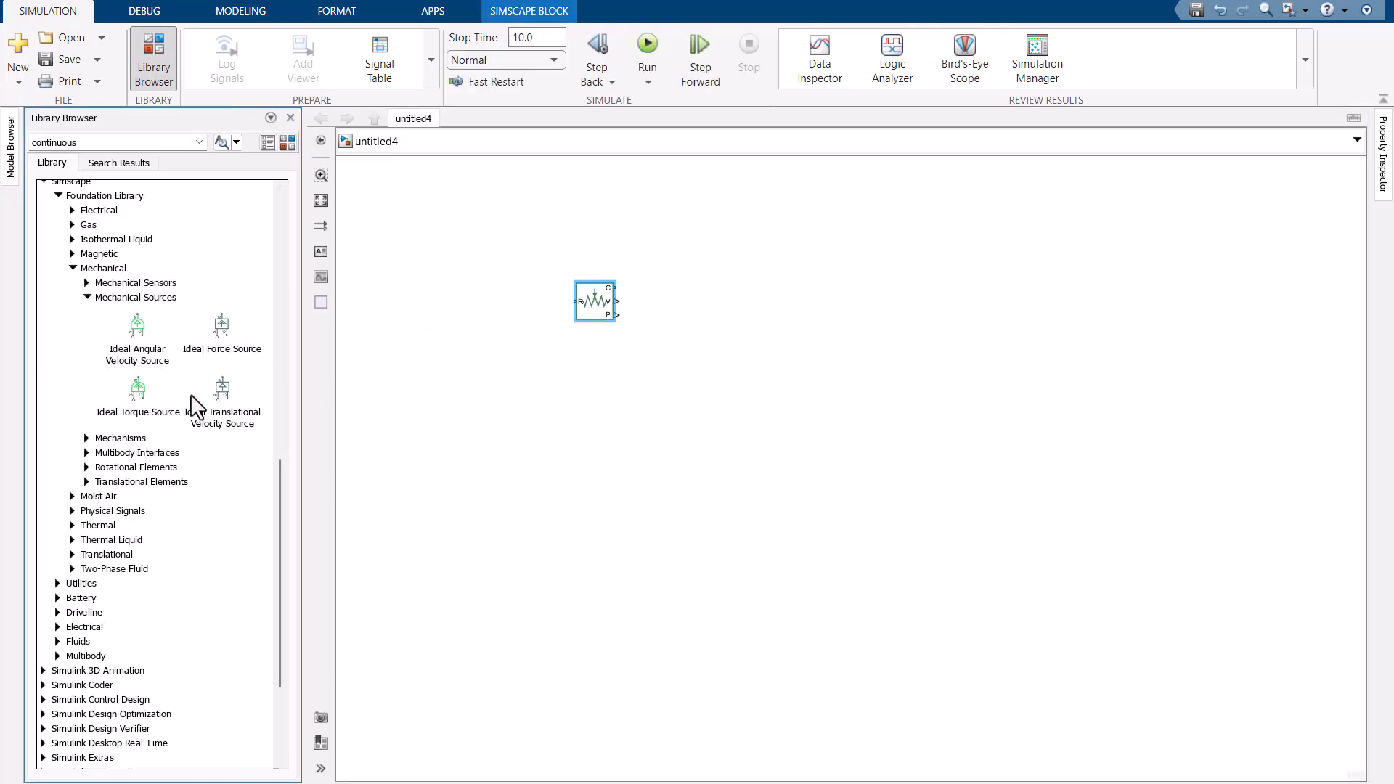
left_click_drag(248, 405, 239, 401)
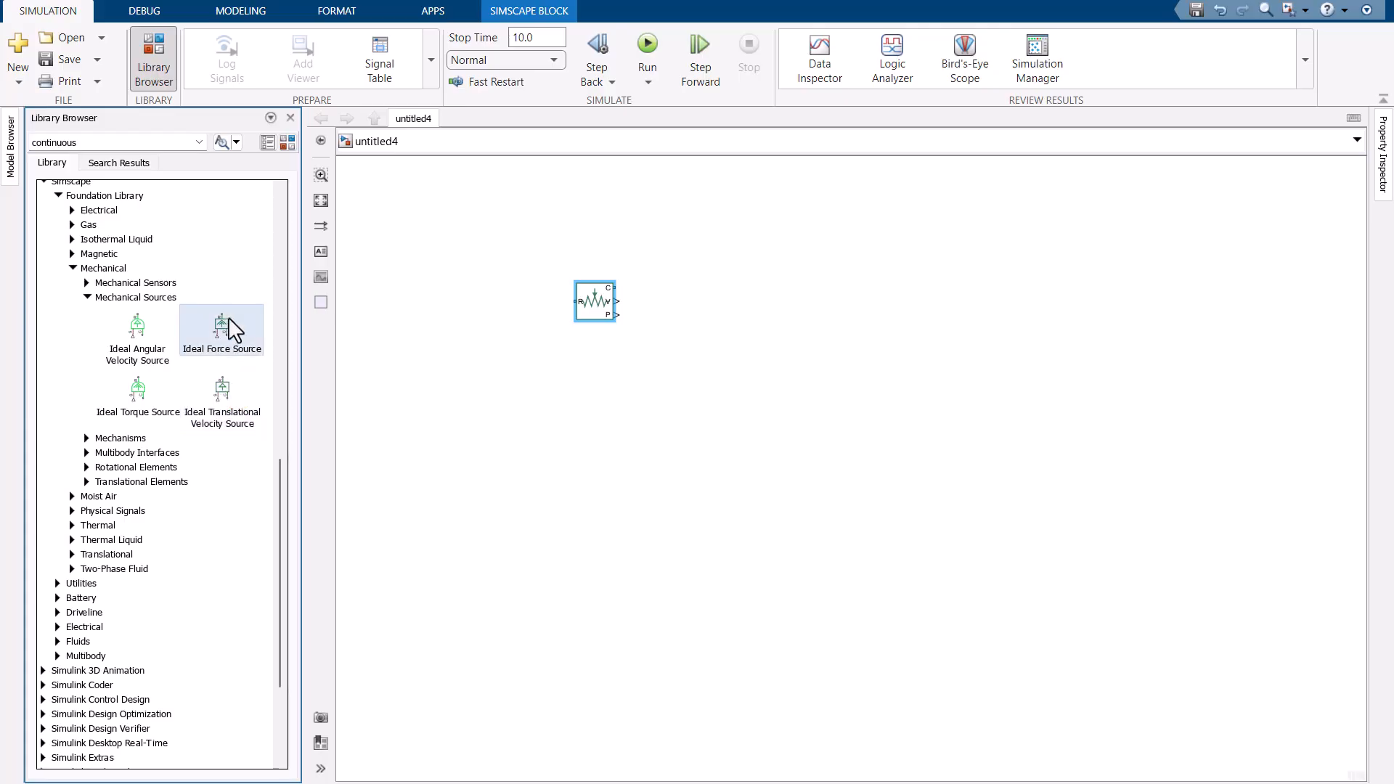
left_click_drag(228, 316, 748, 421)
Add a Mass, Mechanical Translational Reference, Translational Damper and Translational Spring from the Simscape translational elements.
left_click(88, 297)
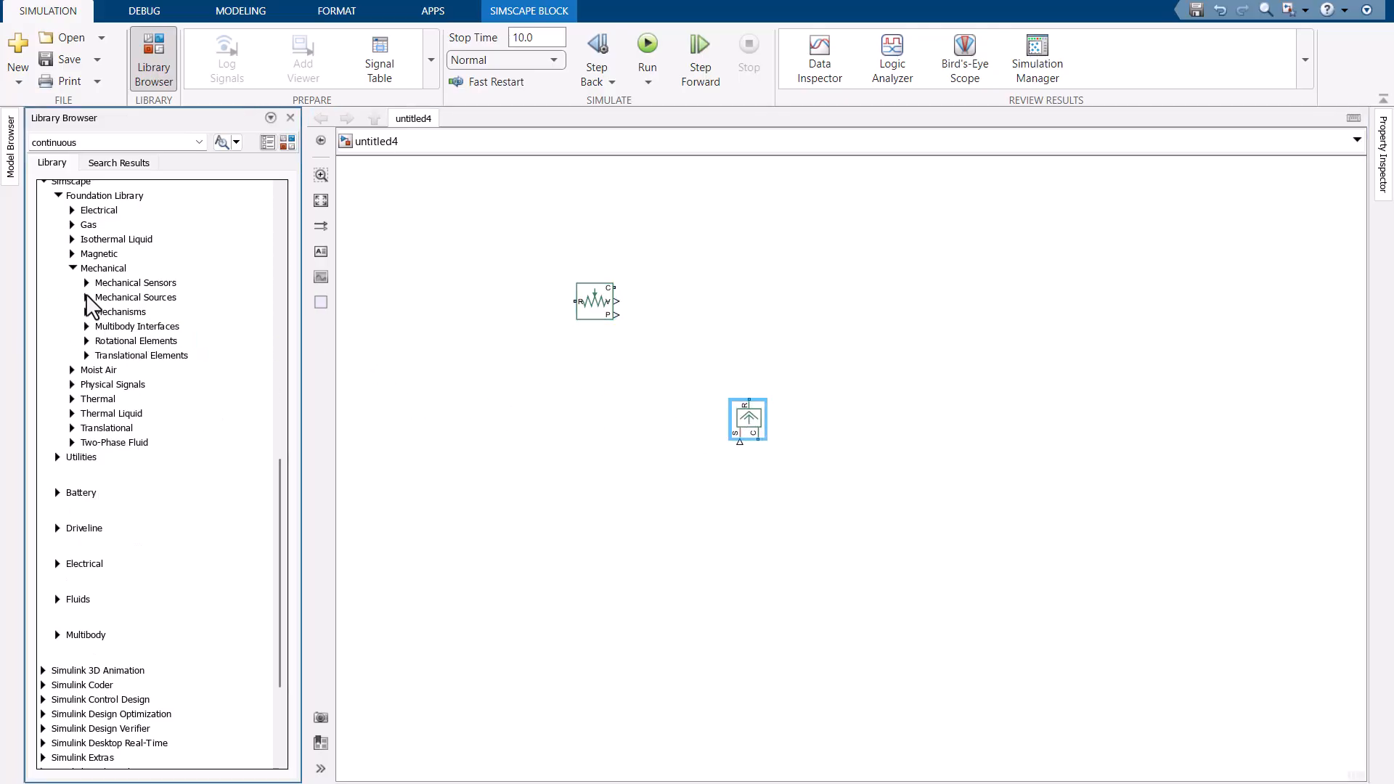
left_click(87, 355)
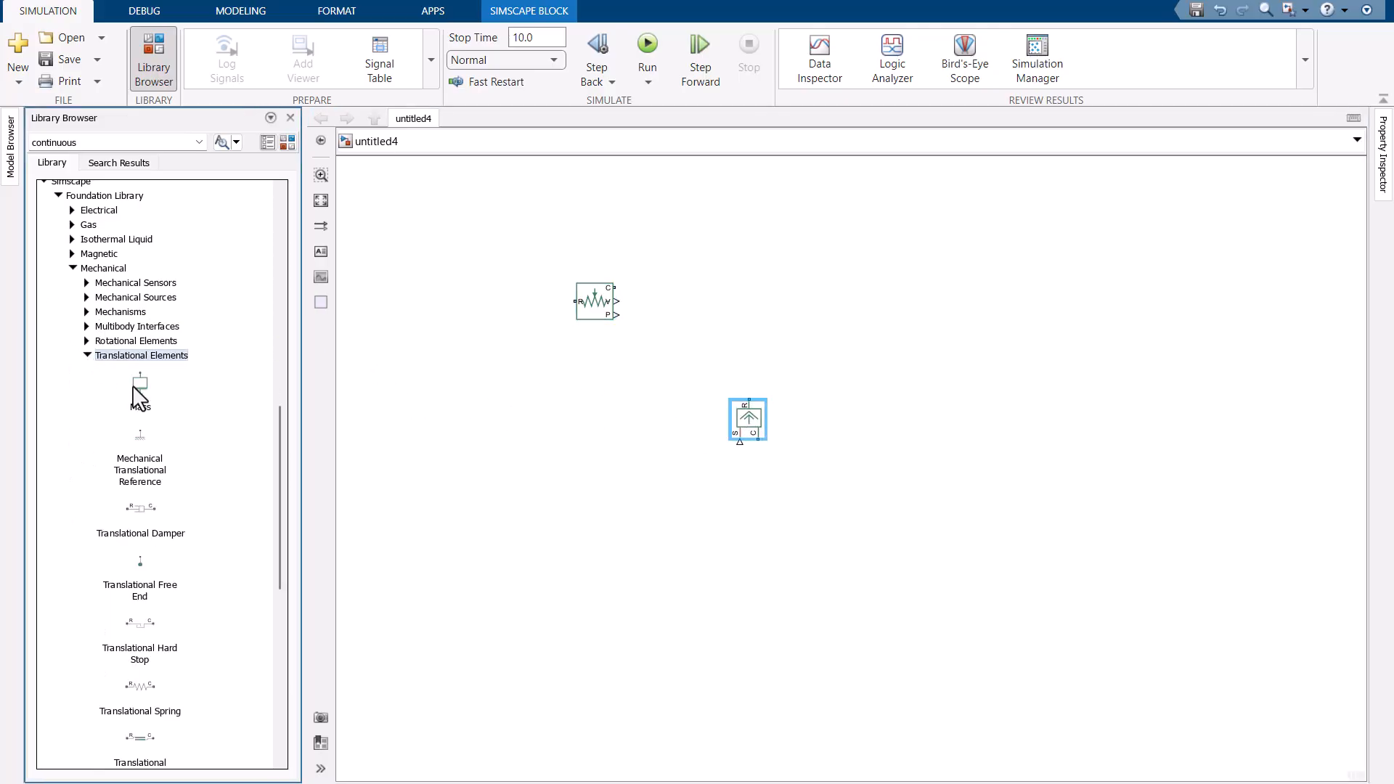
left_click_drag(140, 389, 464, 442)
left_click_drag(145, 457, 436, 362)
left_click_drag(179, 541, 492, 405)
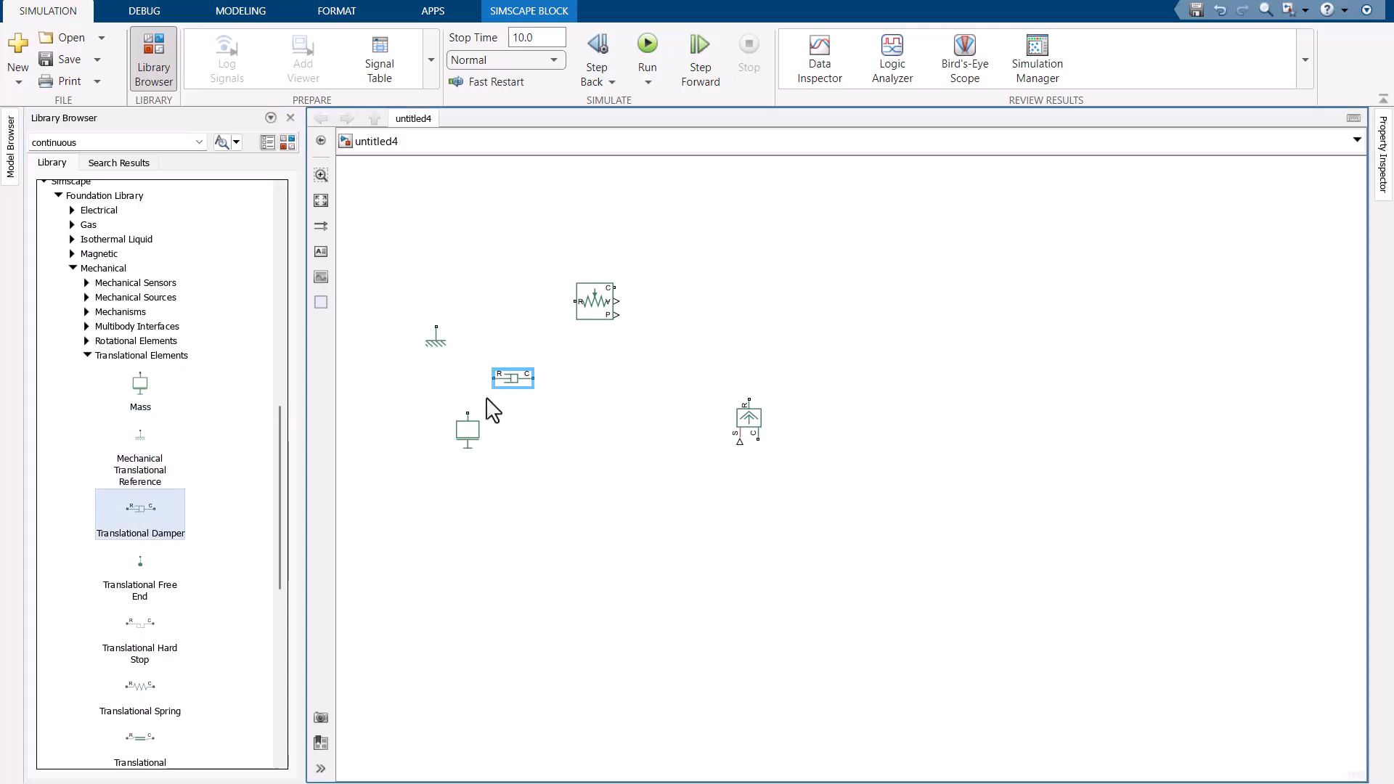
left_click_drag(116, 690, 514, 523)
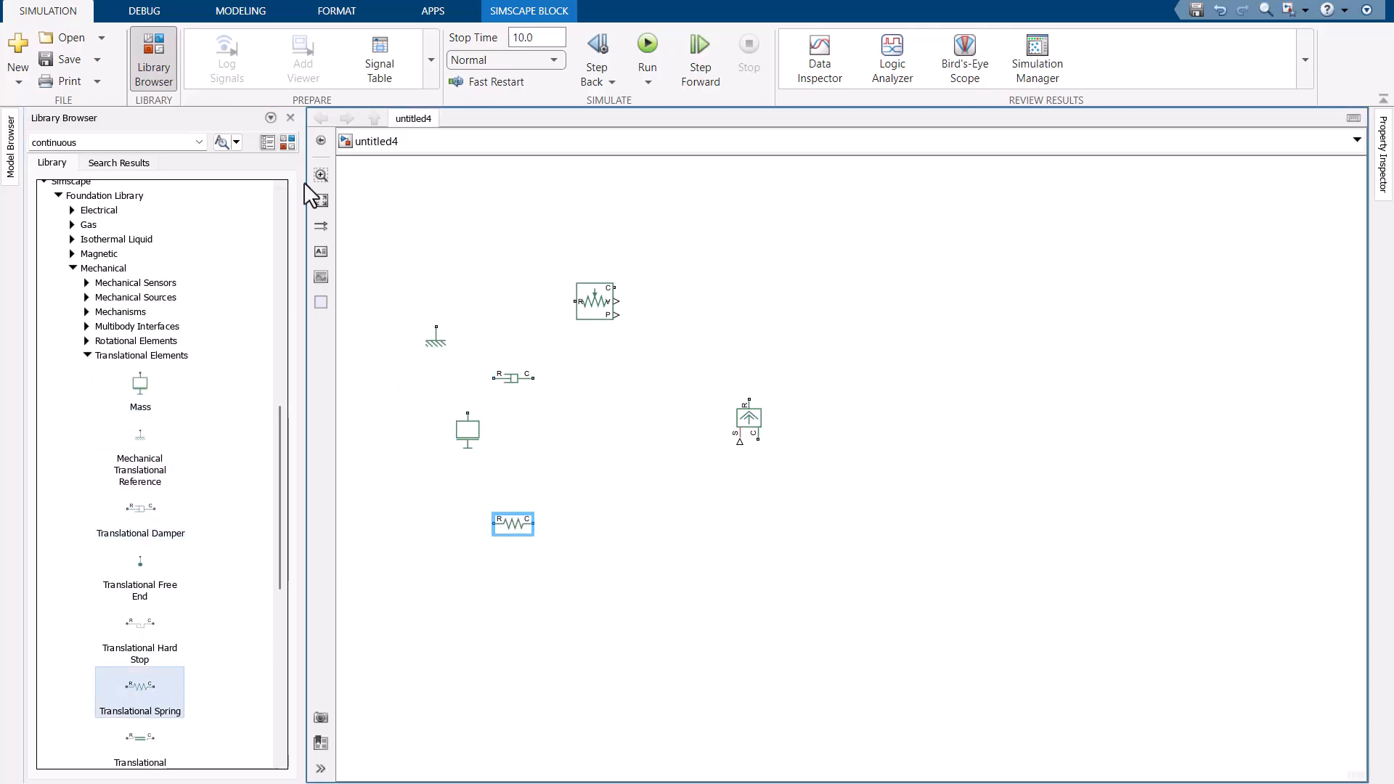
Close the block library and add a Solver Configuration block in the empty area above the mechanical reference.
left_click(290, 117)
left_click_drag(432, 386, 779, 474)
scroll(827, 368, "up", 1)
double_click(440, 222)
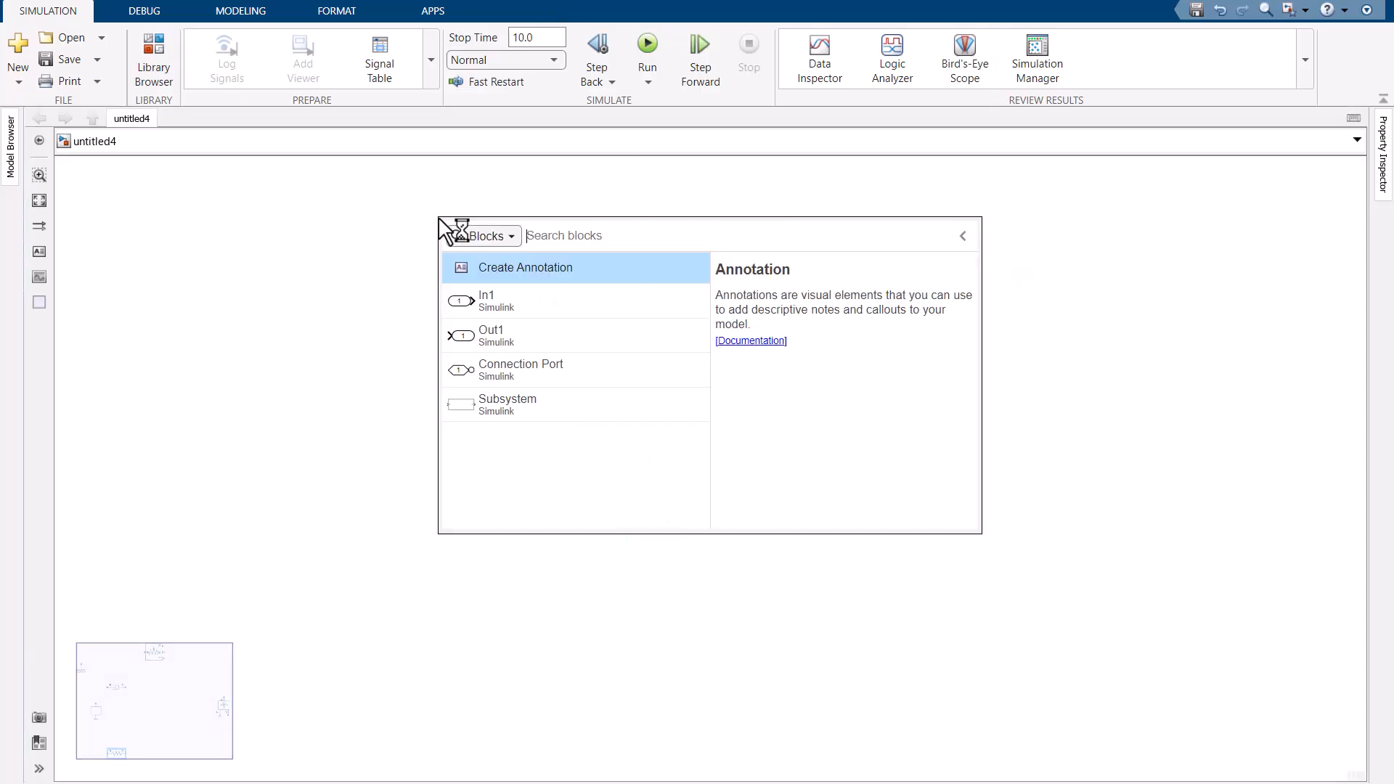
type("solver")
key("Return")
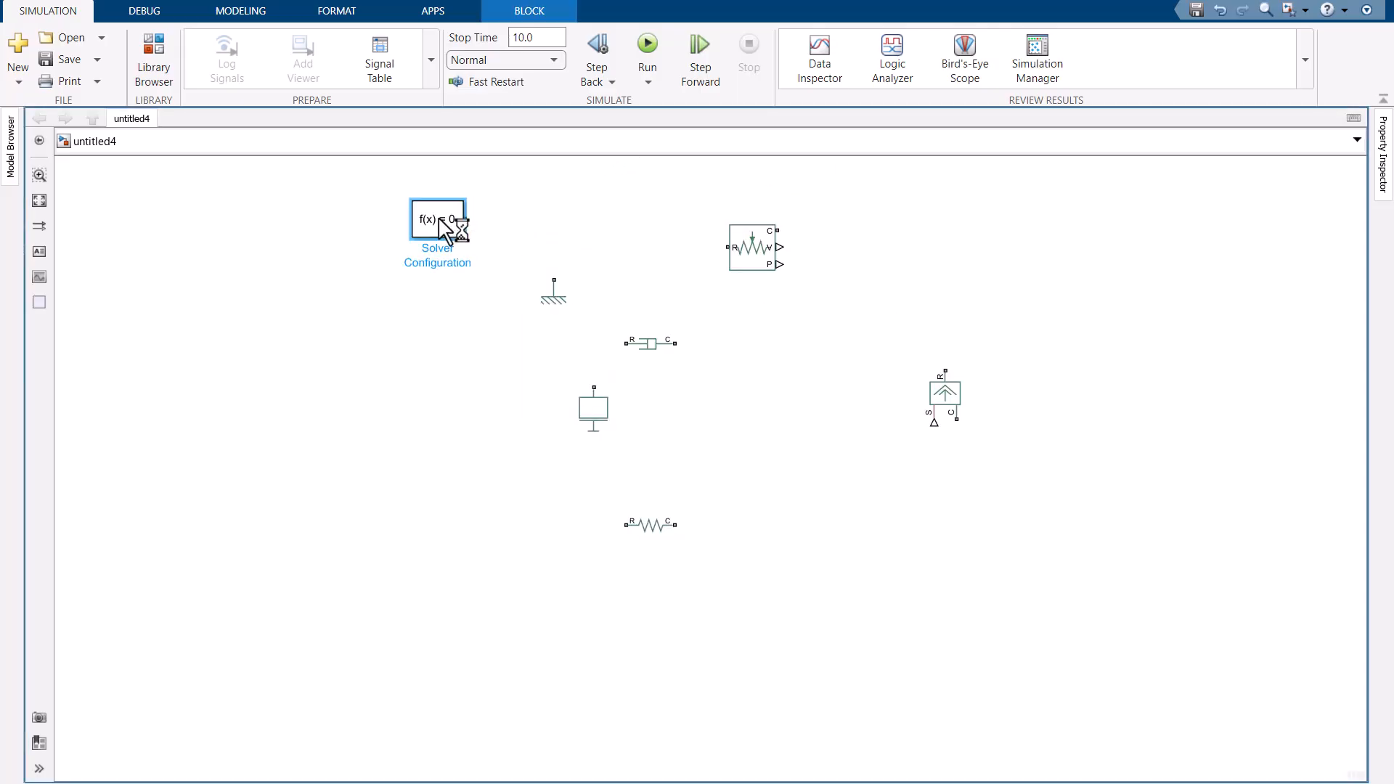
Move the Mechanical Translational Reference below the Solver Configuration block and rotate it so its port faces right.
left_click(543, 304)
left_click_drag(529, 328, 441, 395)
key("ctrl+r")
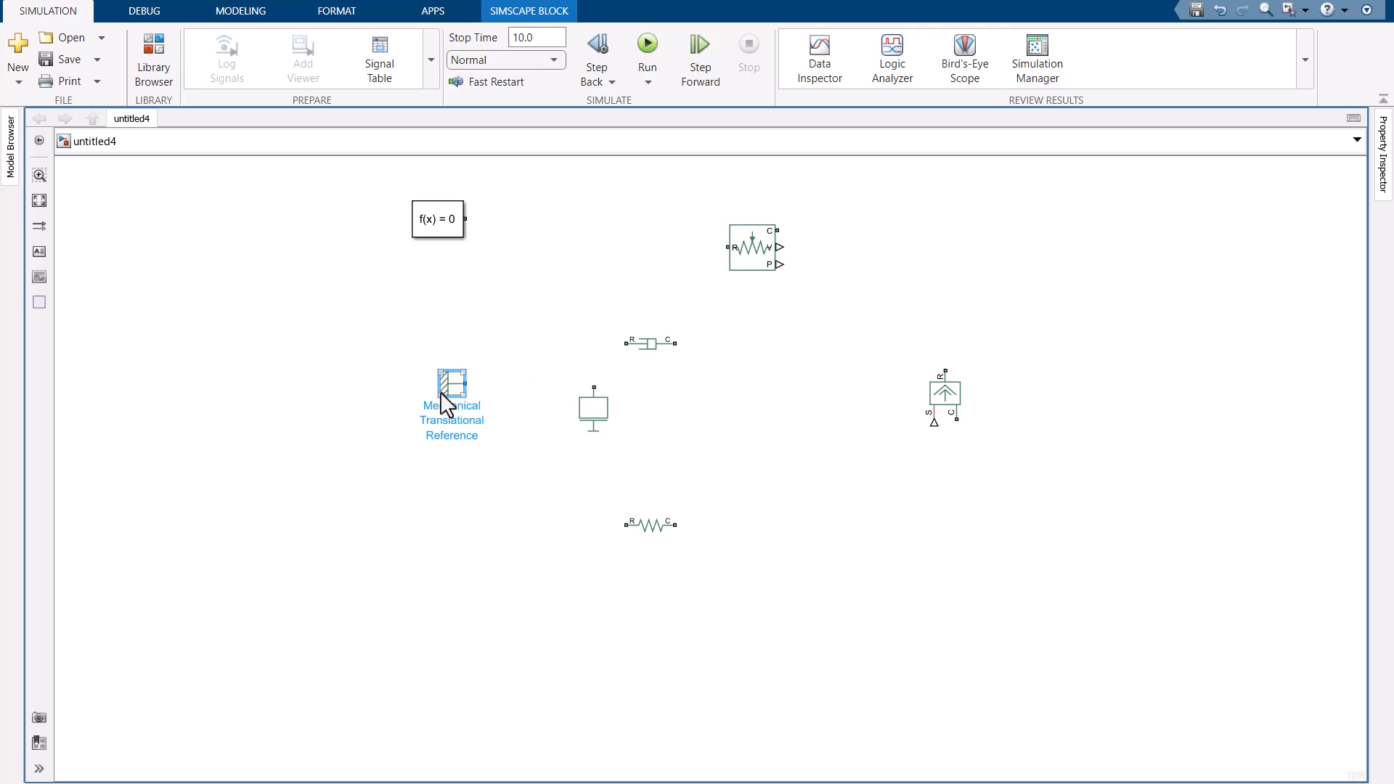
Flip the Translational Damper and Translational Spring so their C ports face the reference, and align them one above the other.
left_click_drag(630, 337, 543, 347)
key("ctrl+i")
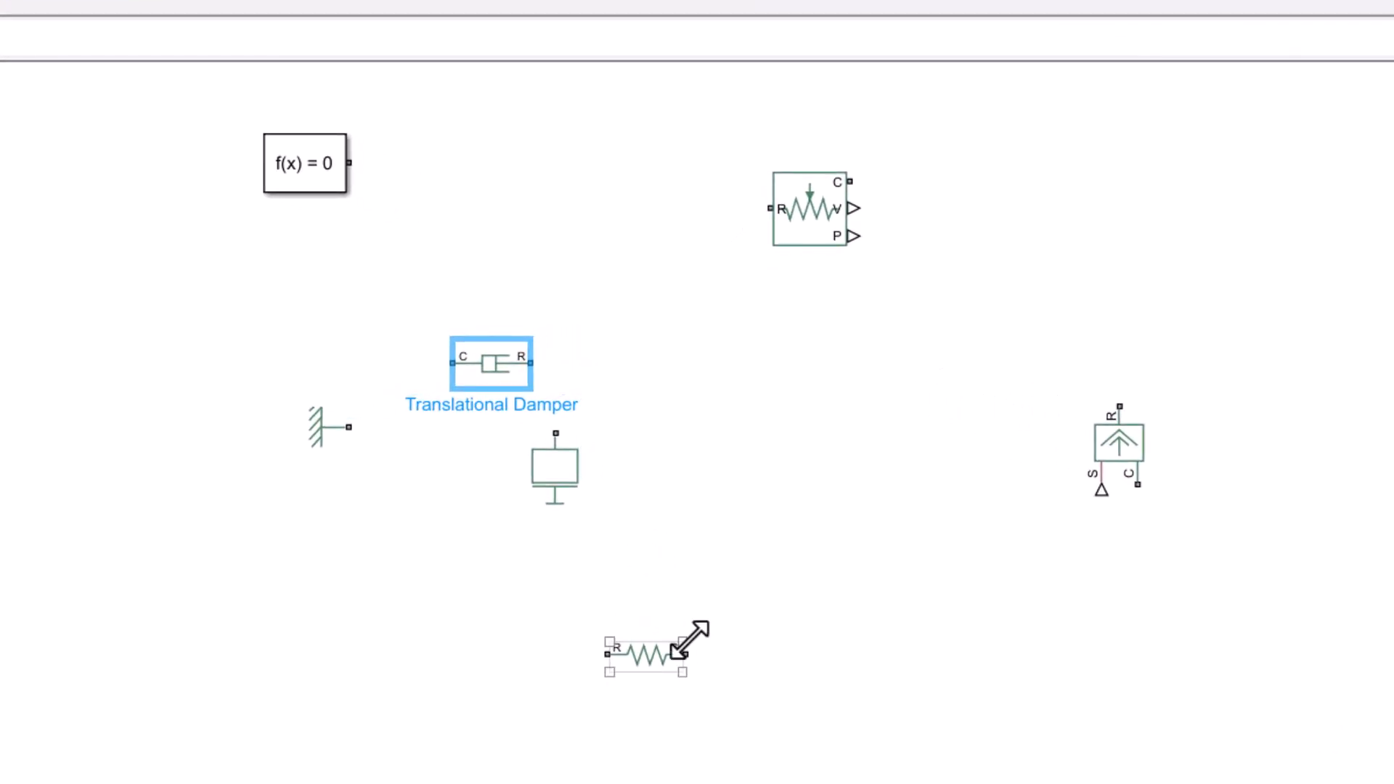
left_click(657, 652)
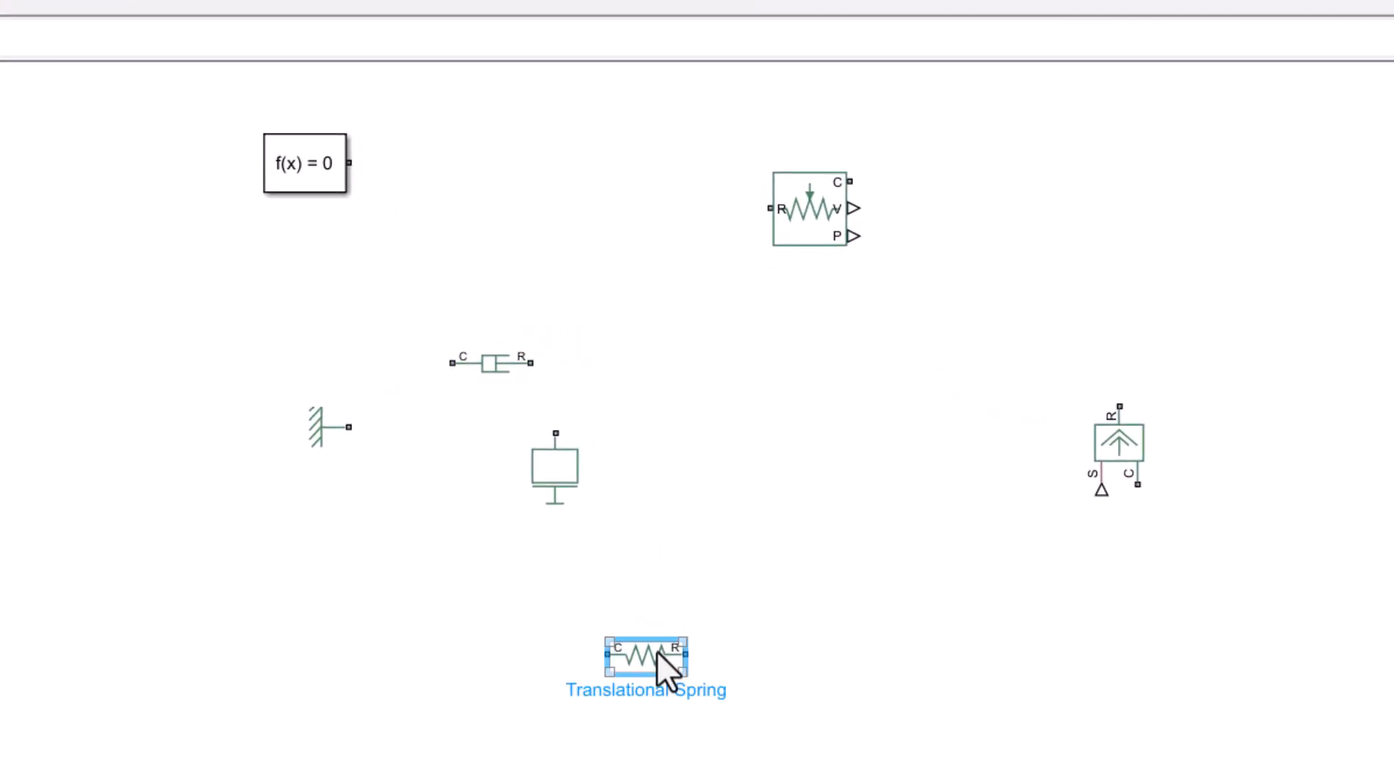
left_click_drag(650, 653, 482, 490)
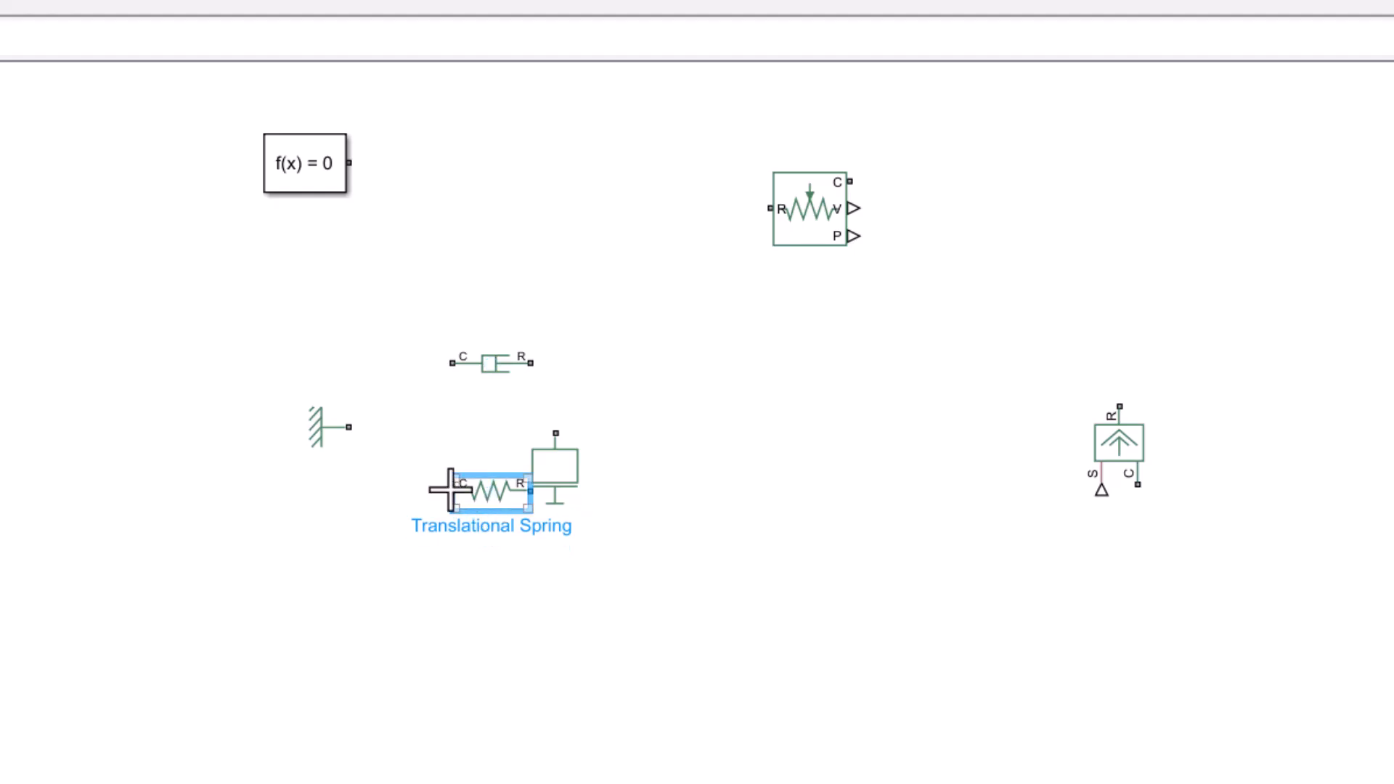
Connect the C ports of the spring and damper to the Mechanical Translational Reference.
left_click(453, 491)
left_click(377, 428)
left_click(450, 373)
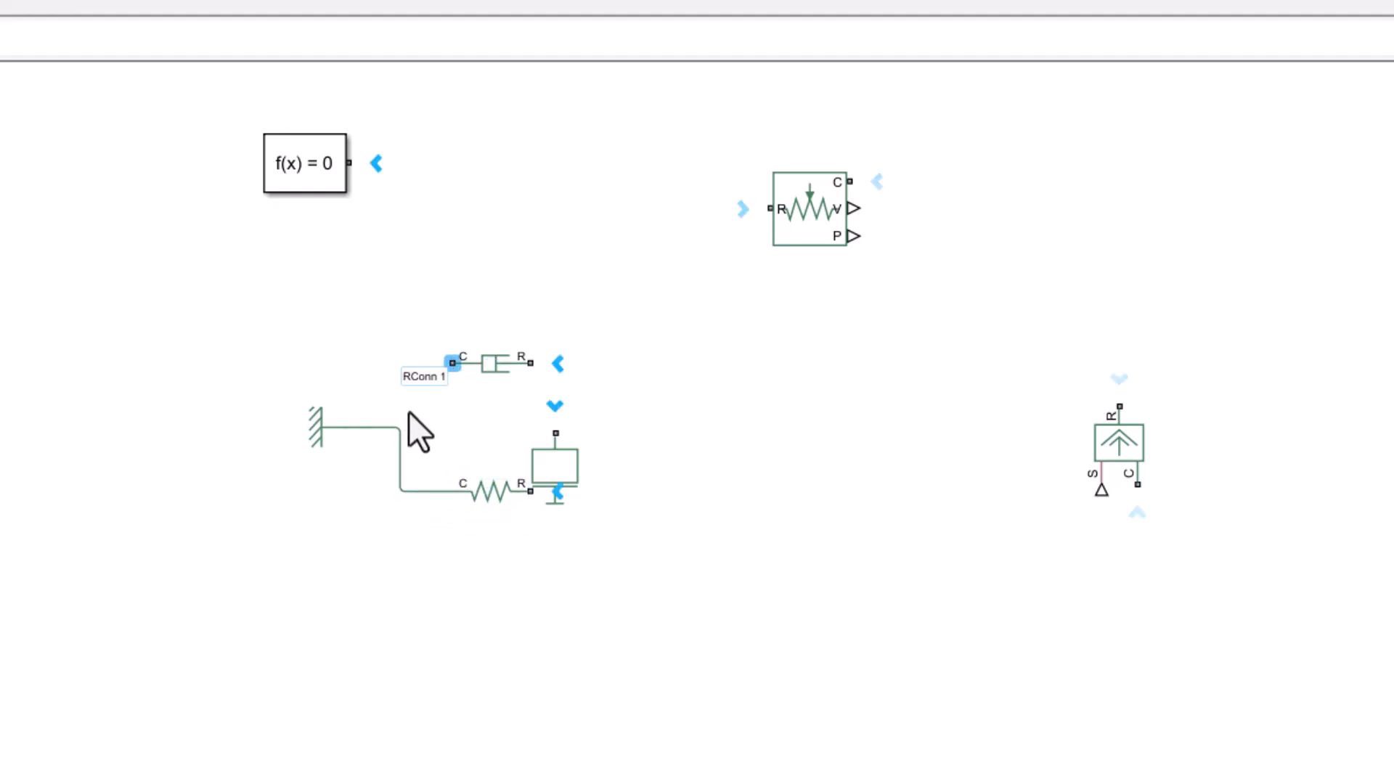
left_click(400, 427)
Move the Solver Configuration block to the left of the damper and connect it to the reference line.
left_click_drag(308, 168, 216, 332)
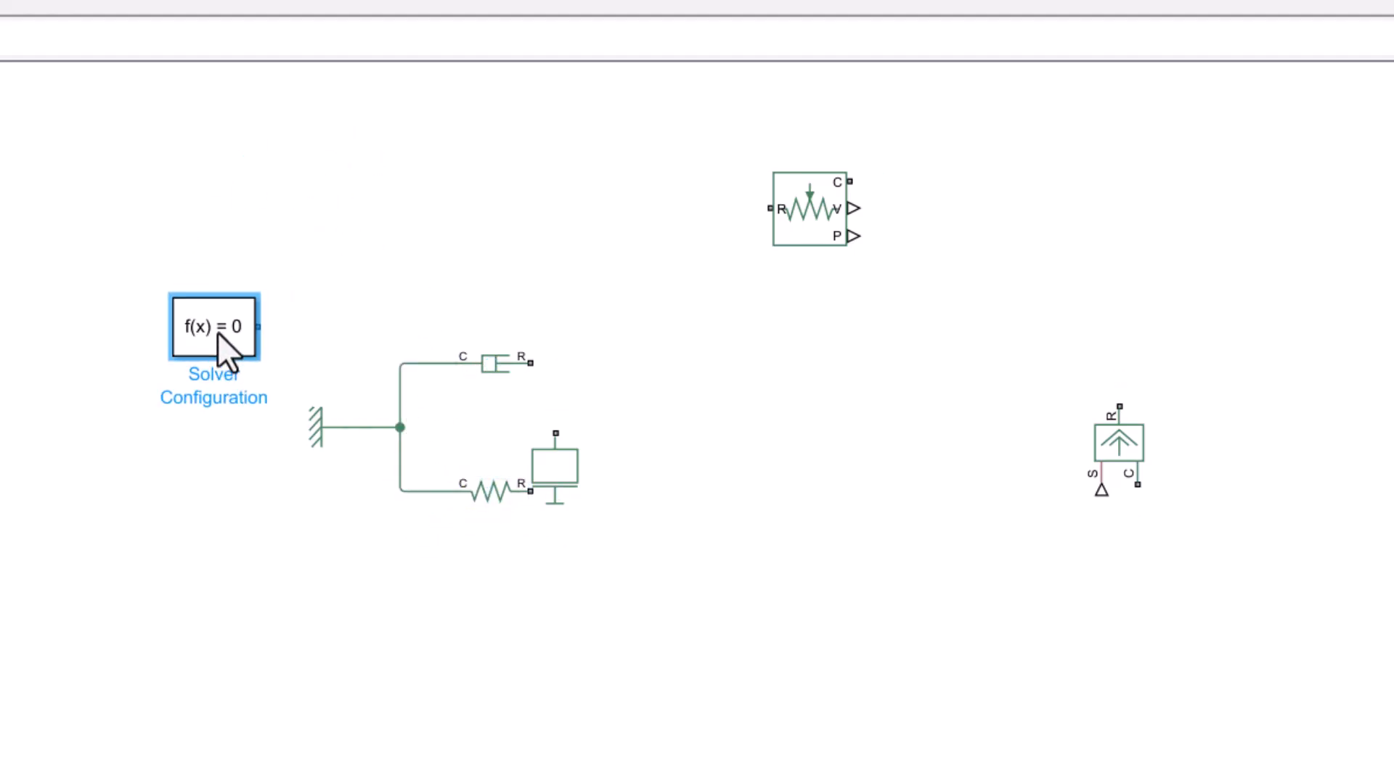
left_click(259, 326)
left_click(355, 423)
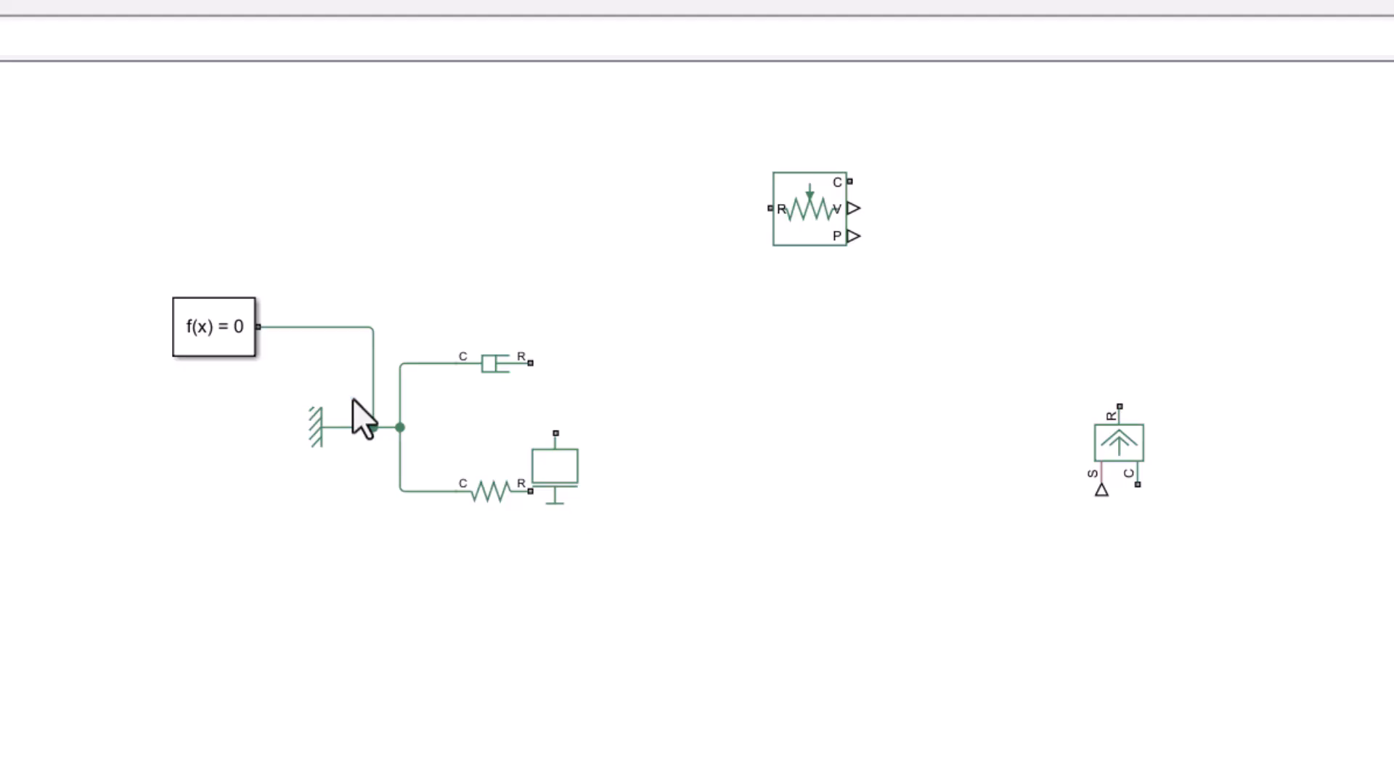
Rotate the Mass, place it right of the spring and damper, and connect it to both of their R ports.
left_click_drag(543, 464, 570, 376)
key("ctrl+r")
left_click_drag(642, 426, 601, 428)
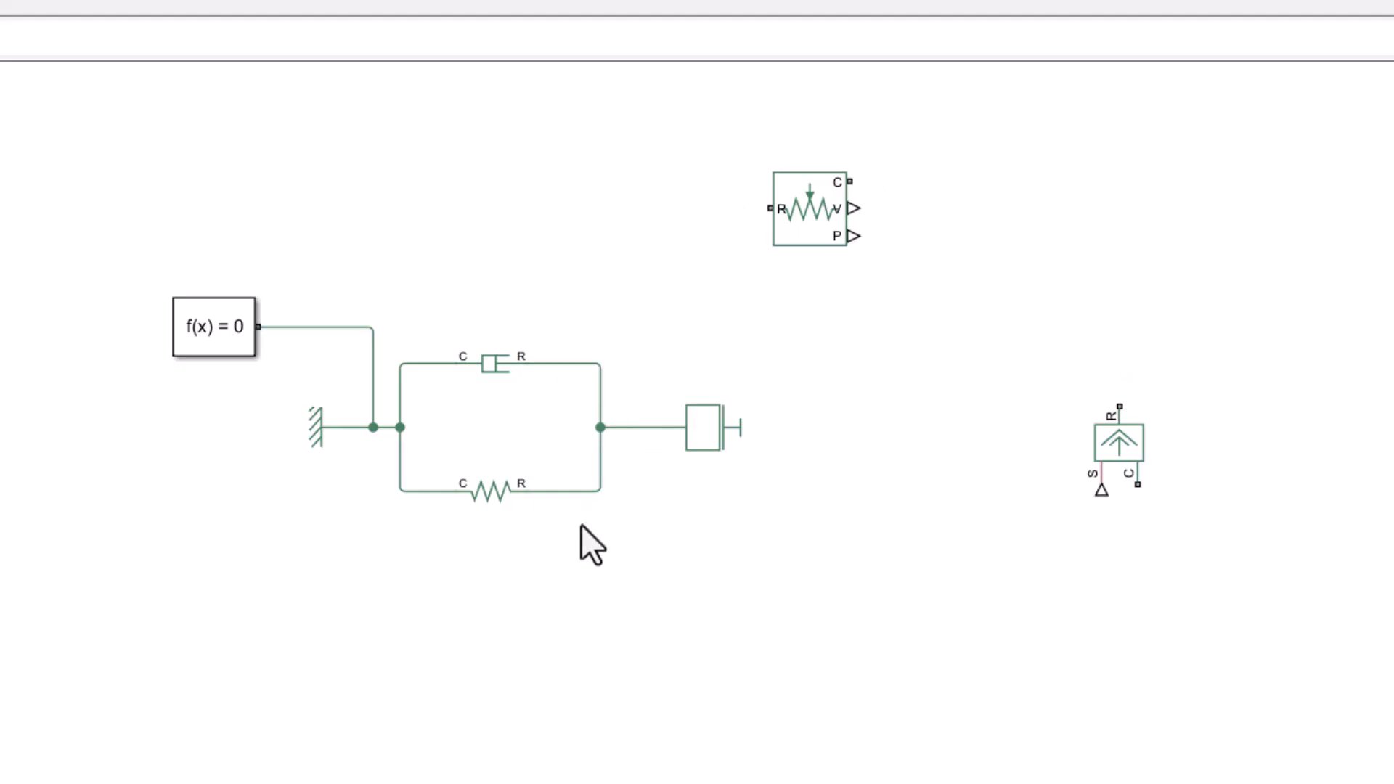
Move the Ideal Translational Motion Sensor above the Mass and connect its R port to the line feeding the Mass.
left_click_drag(799, 211, 656, 430)
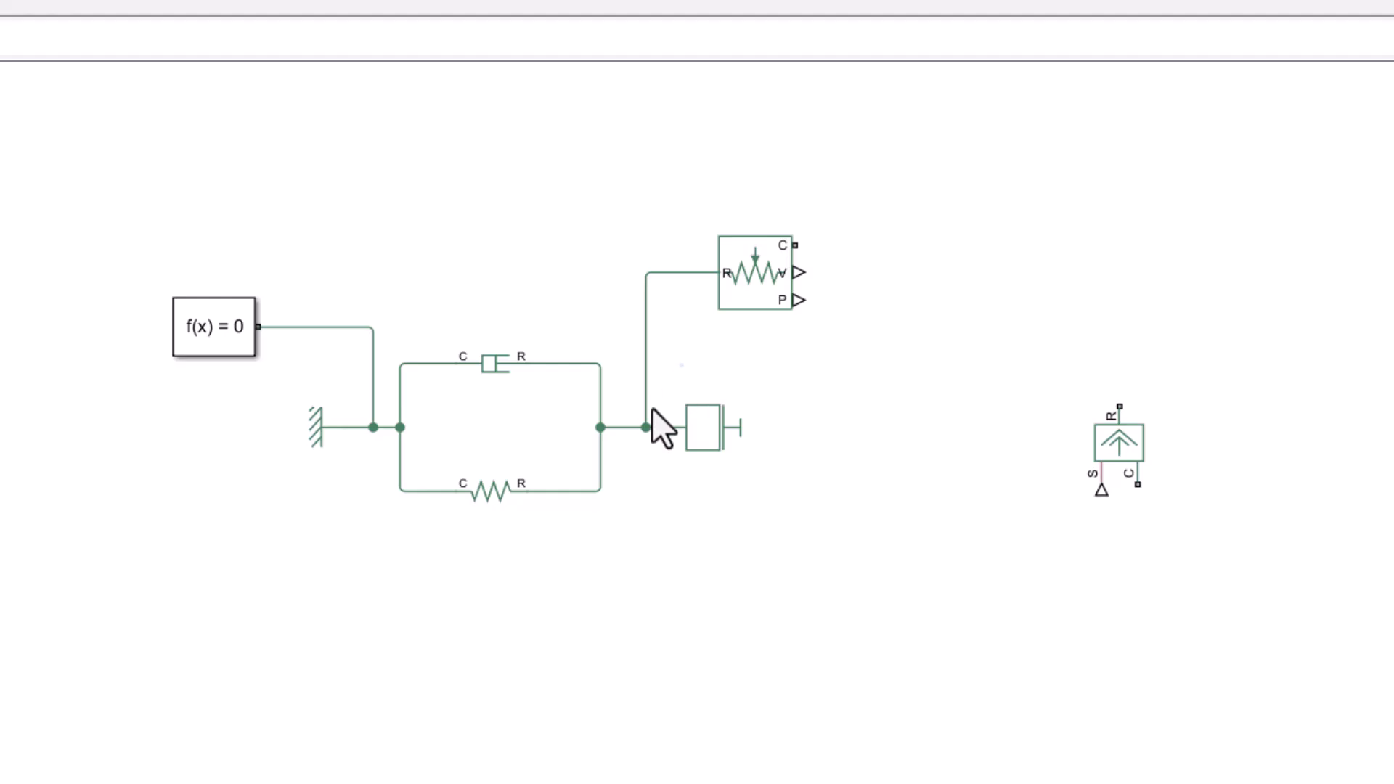
left_click(657, 429)
Set the Mass block's number of graphical ports to 2 and close its parameters.
double_click(710, 443)
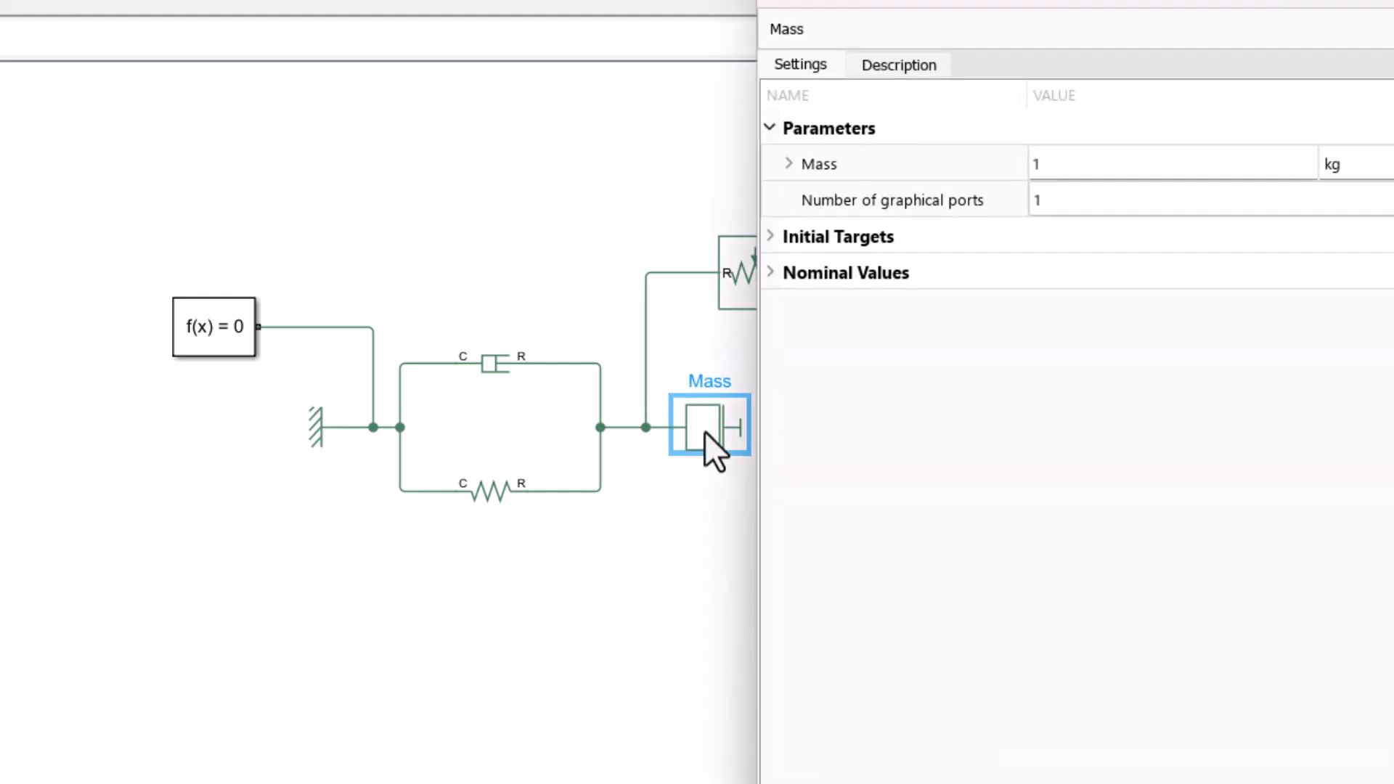
left_click(1126, 210)
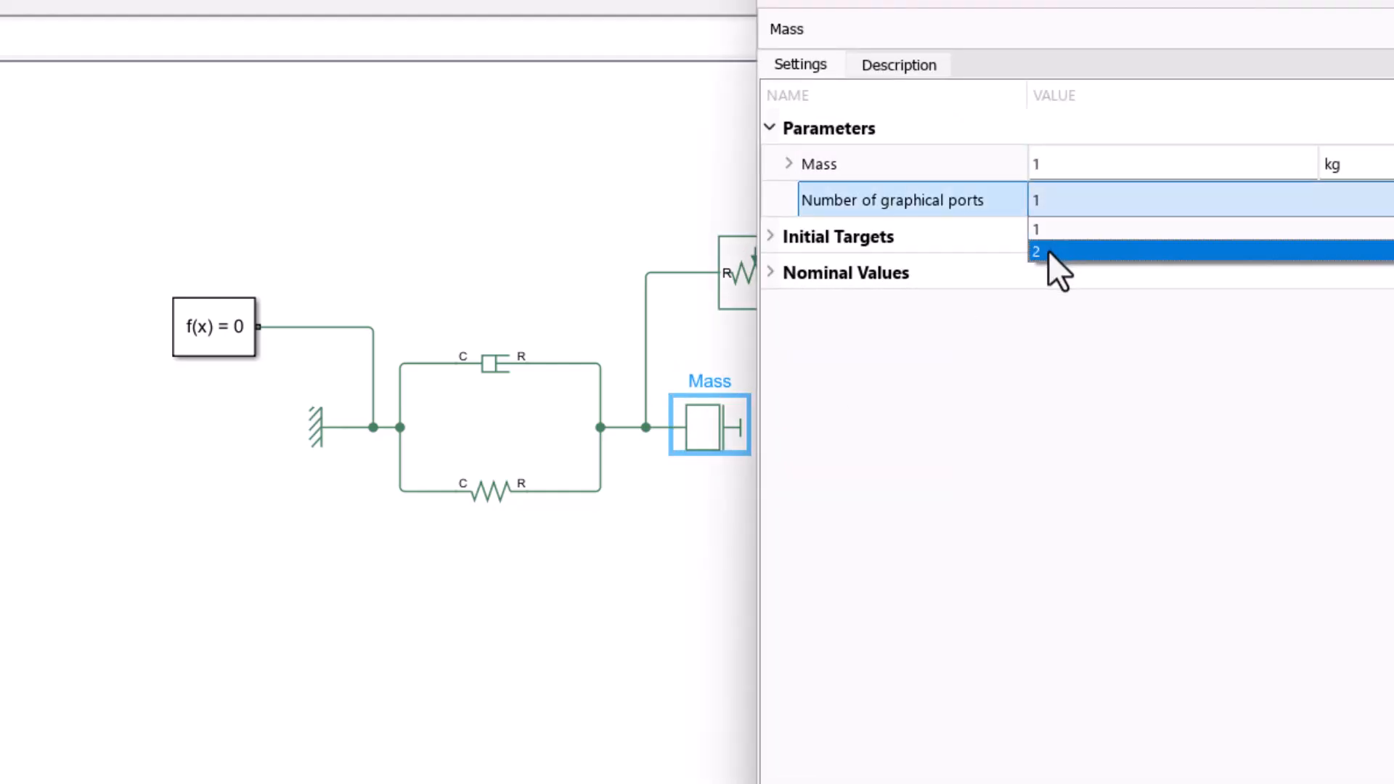
left_click(1047, 250)
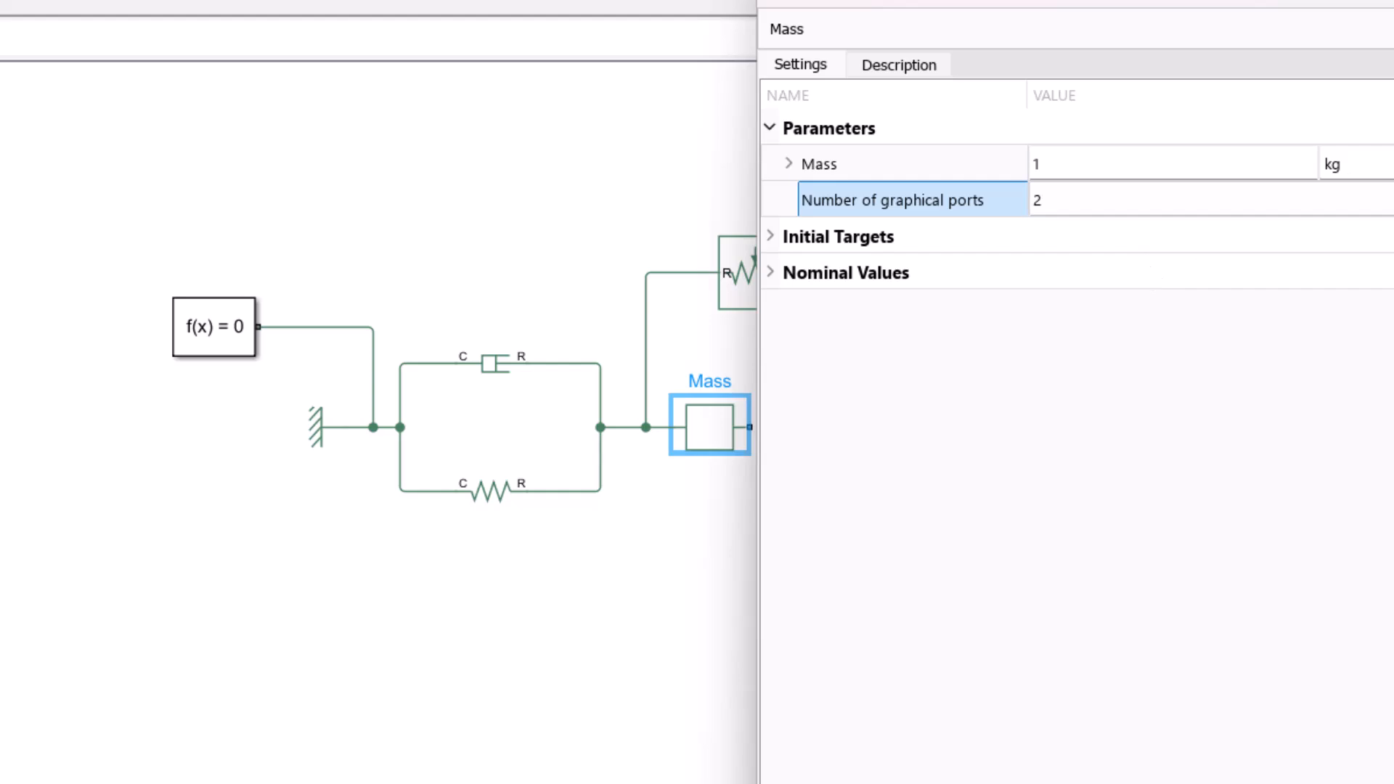
left_click(1388, 3)
Flip the Ideal Force Source, connect its R port to the Mass, and attach a copied Mechanical Translational Reference to its C port.
left_click_drag(1114, 458, 844, 434)
key("ctrl+r")
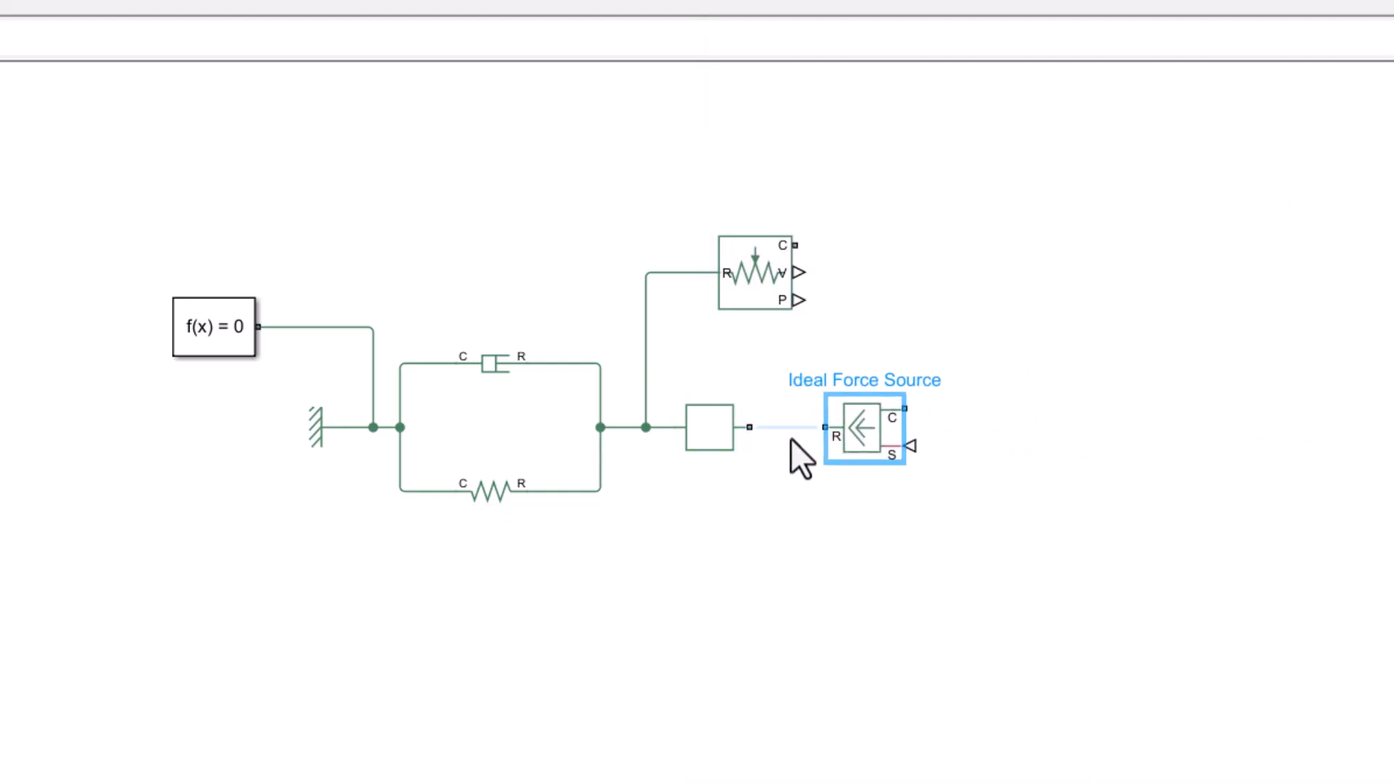
left_click(795, 471)
left_click_drag(320, 430, 971, 406)
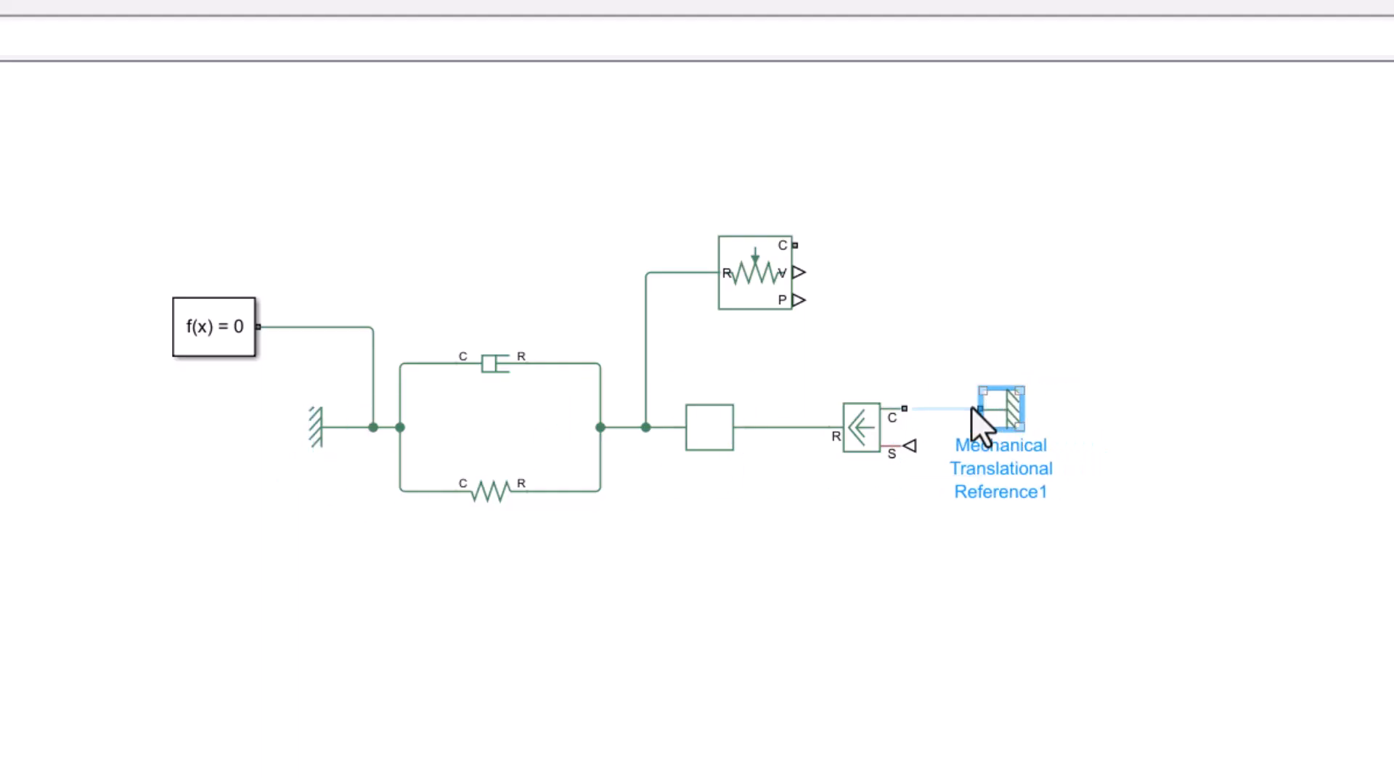
left_click(887, 434)
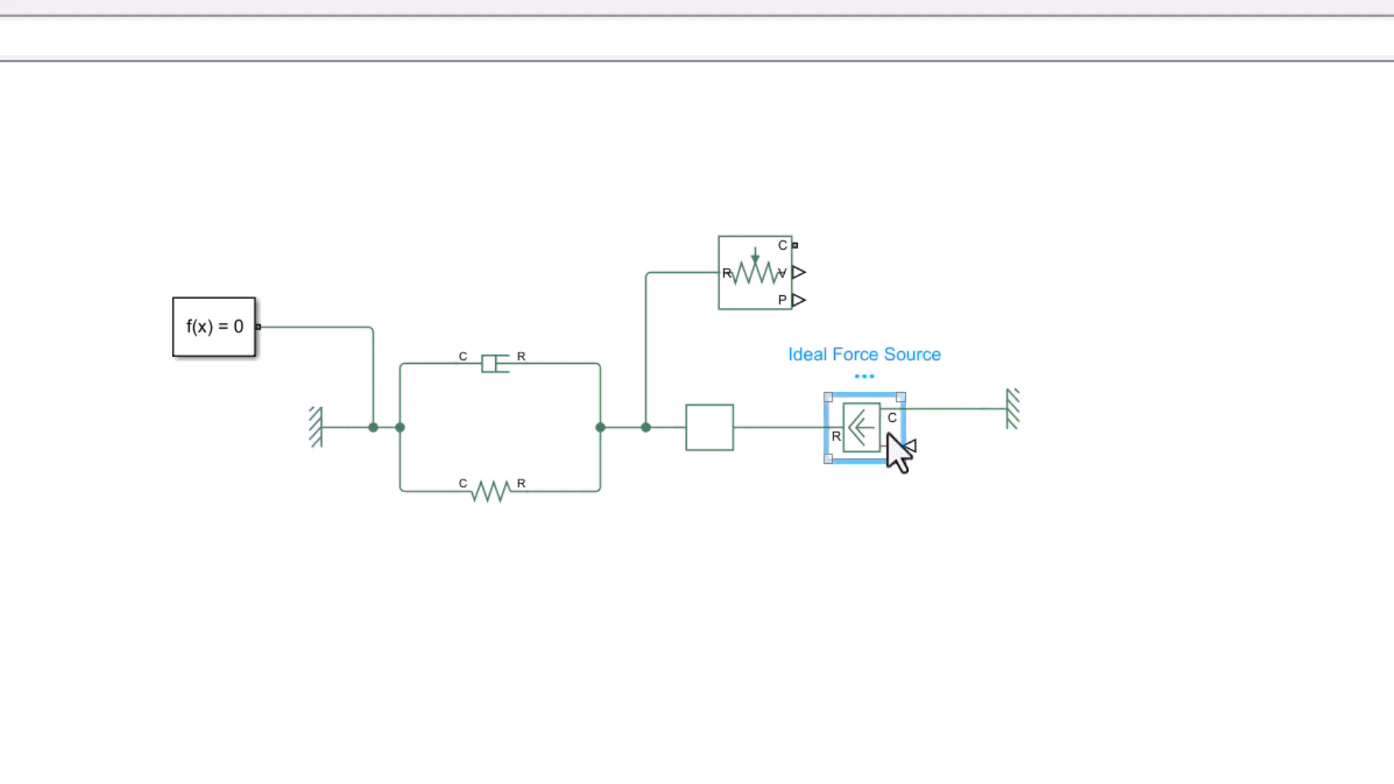
left_click(1000, 511)
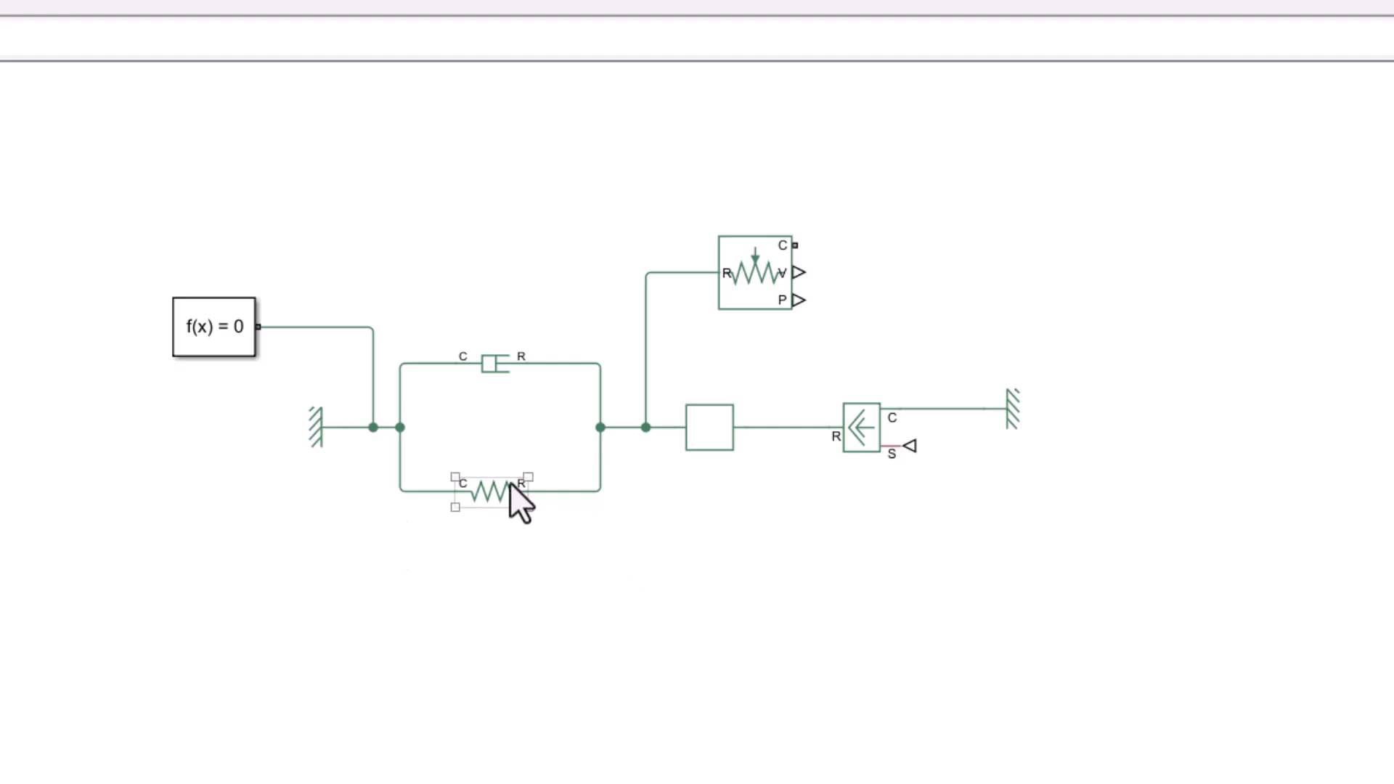
Set the Translational Spring's spring rate to 4000 N/m and close its parameters.
double_click(485, 493)
left_click(875, 231)
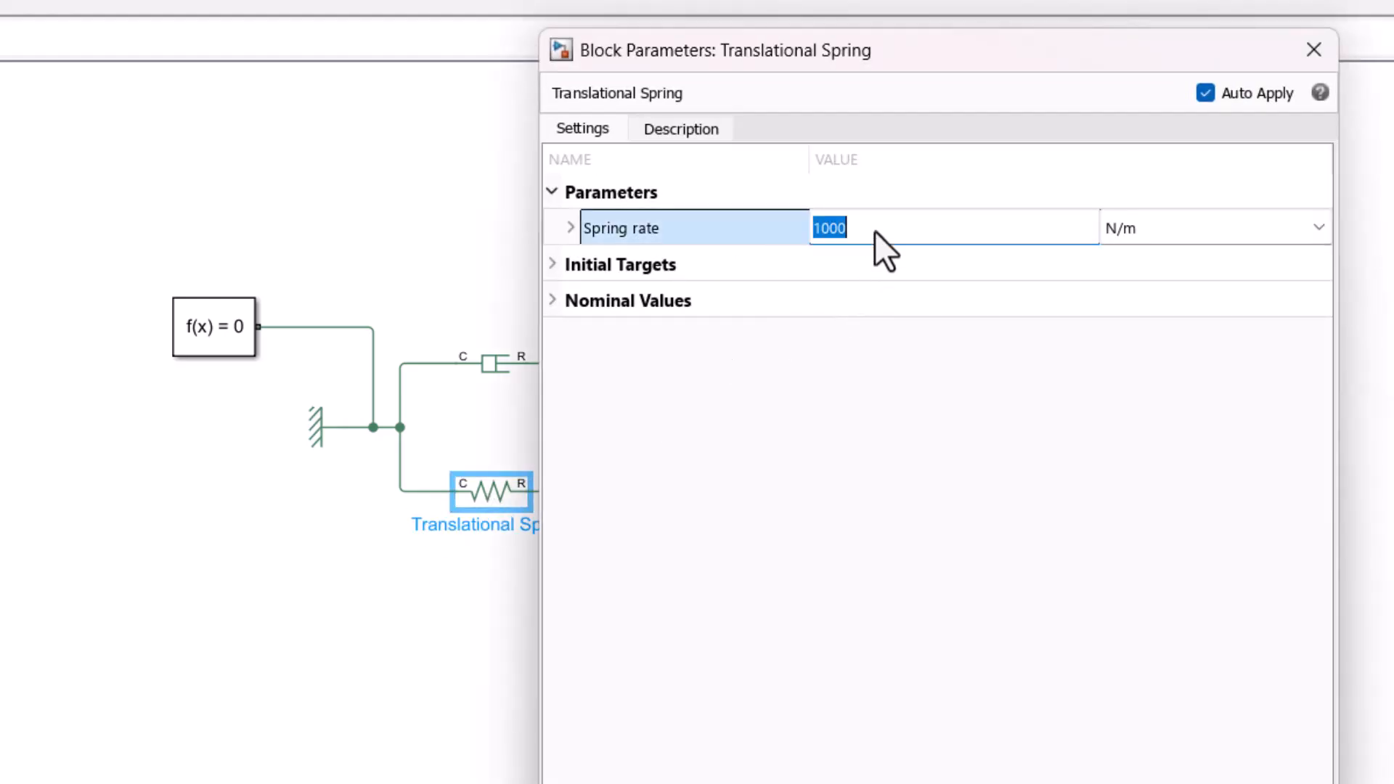
type("4000")
key("Return")
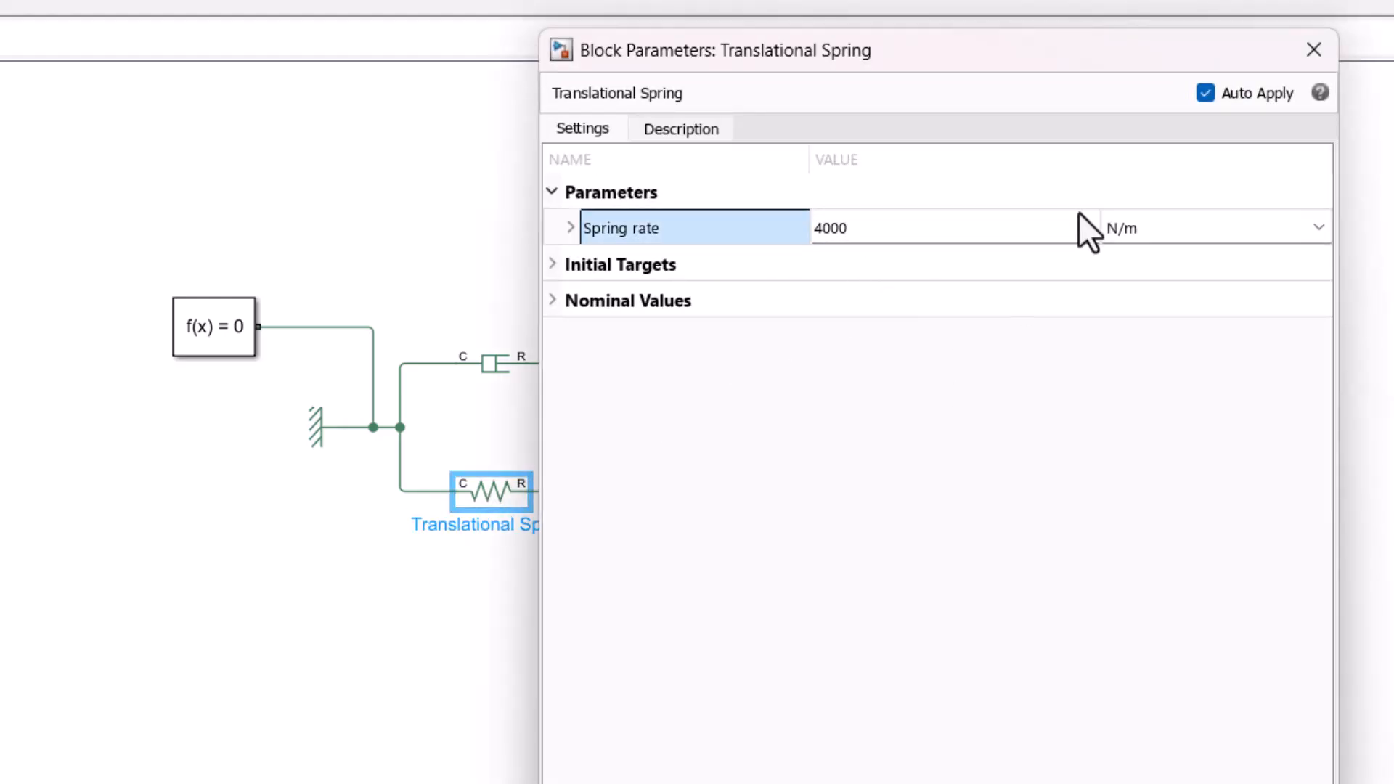
left_click(1292, 45)
Set the Translational Damper's damping coefficient to 20 N*s/m and close its parameters.
double_click(491, 363)
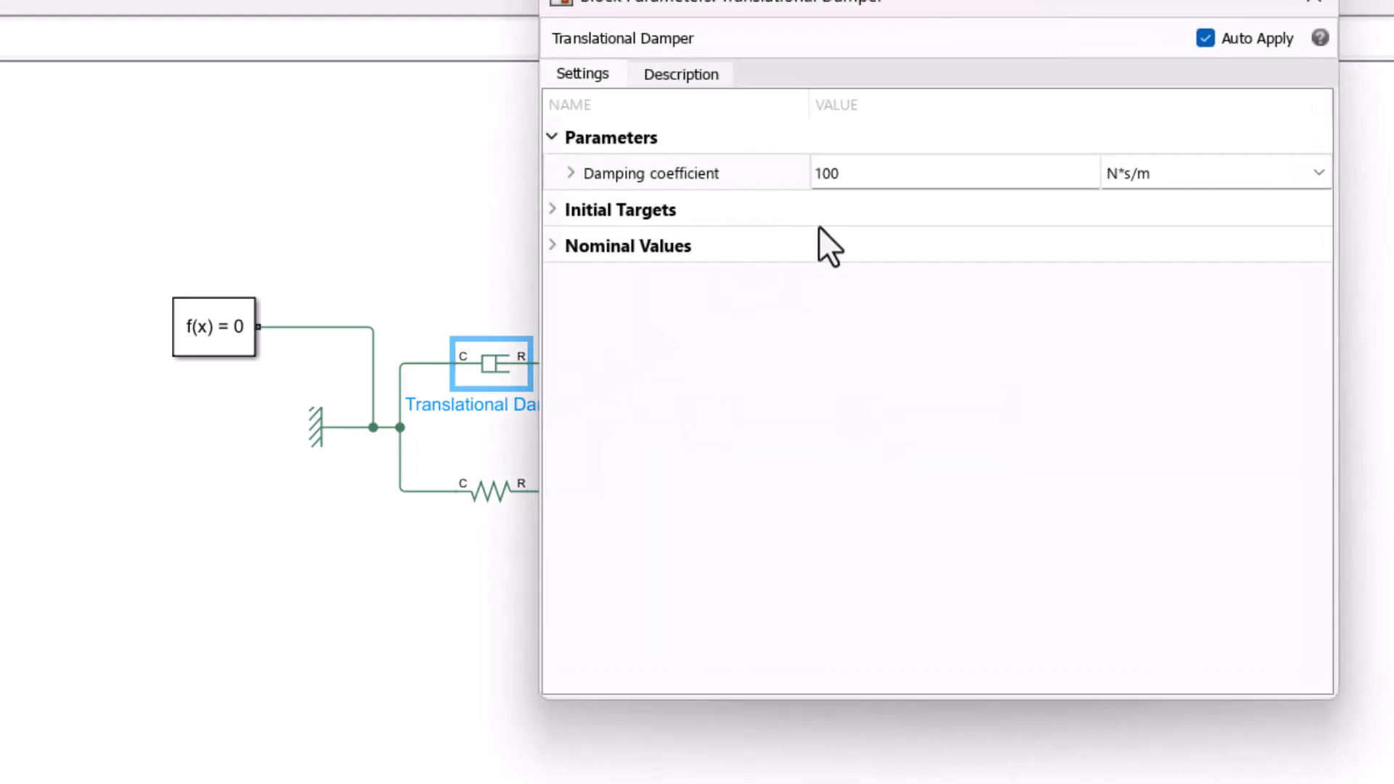
left_click(842, 175)
type("20")
key("Return")
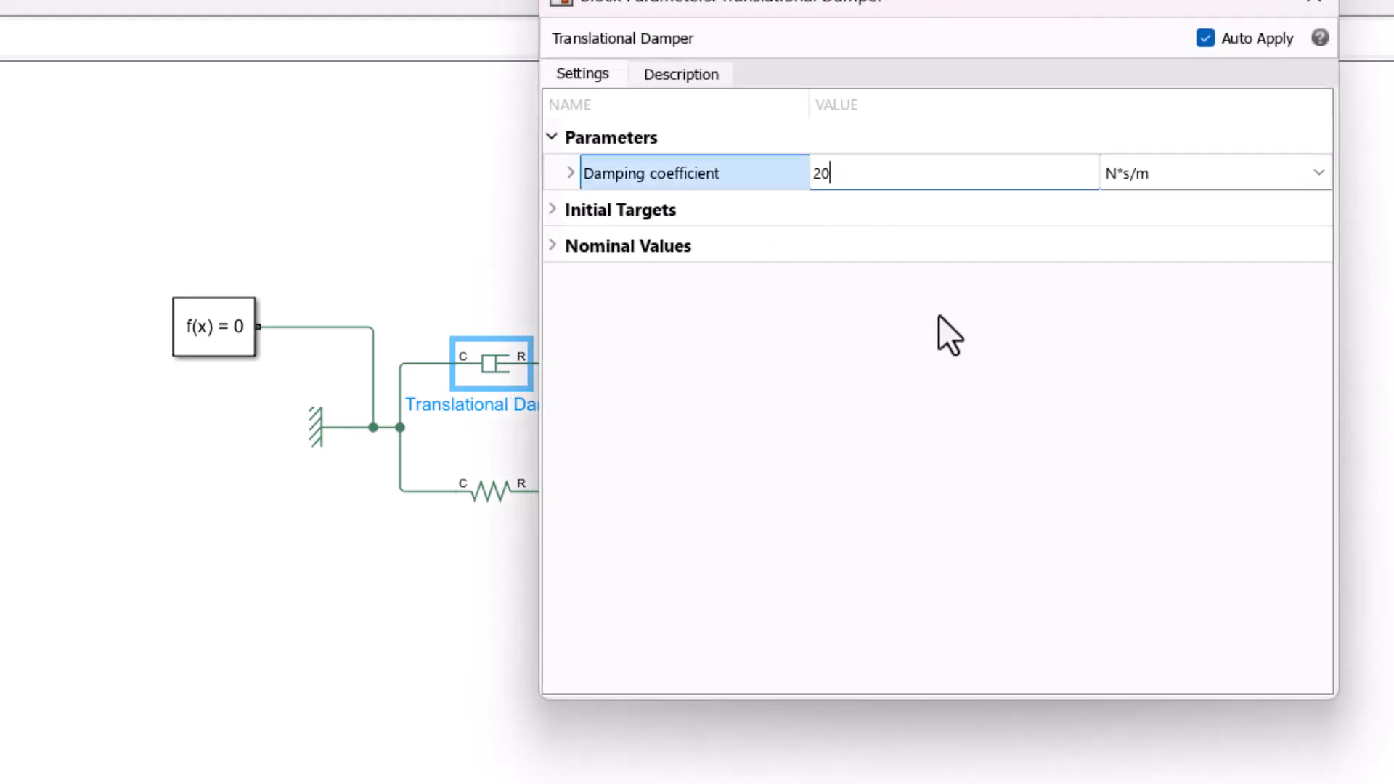
left_click(1313, 2)
Set the Mass block's mass to 10 kg and close its parameters.
left_click(720, 438)
double_click(720, 438)
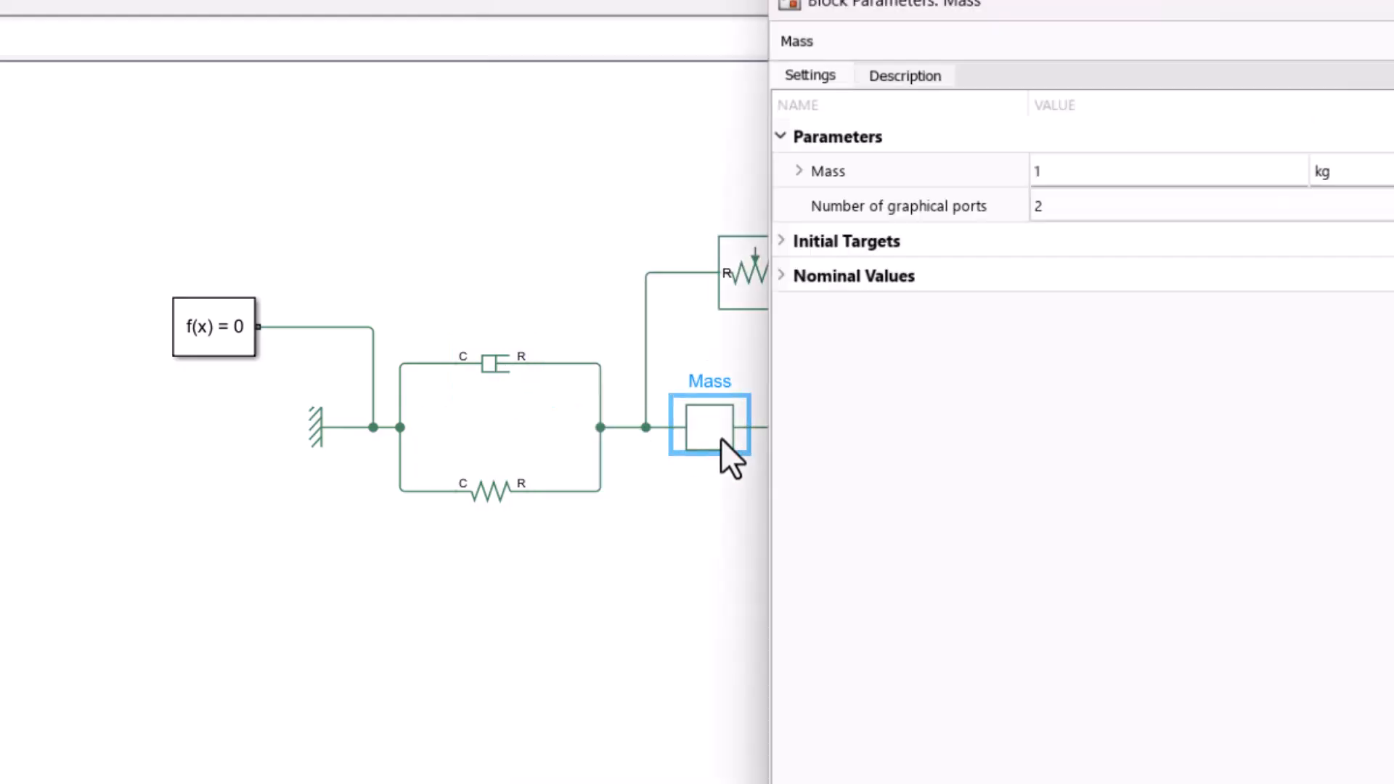
left_click(1066, 164)
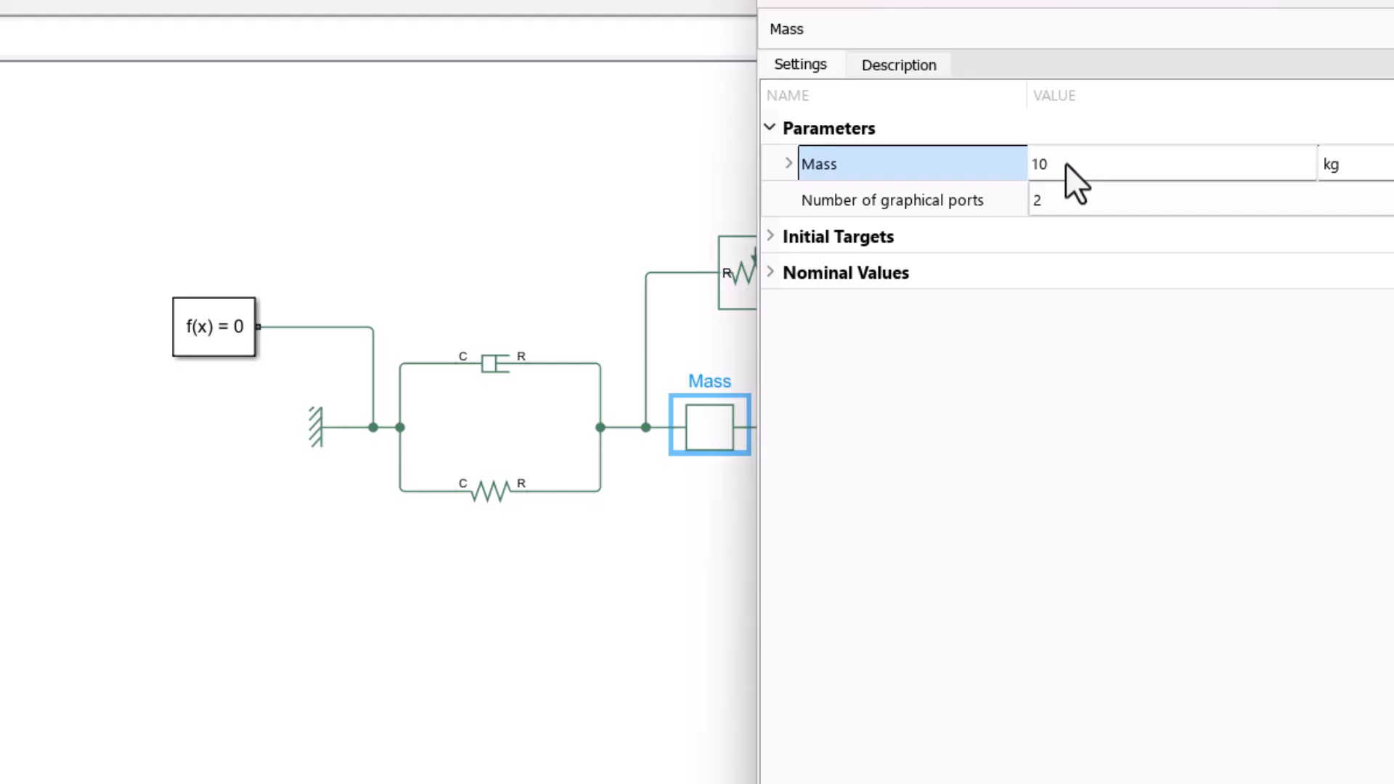
left_click(1182, 370)
left_click(1380, 2)
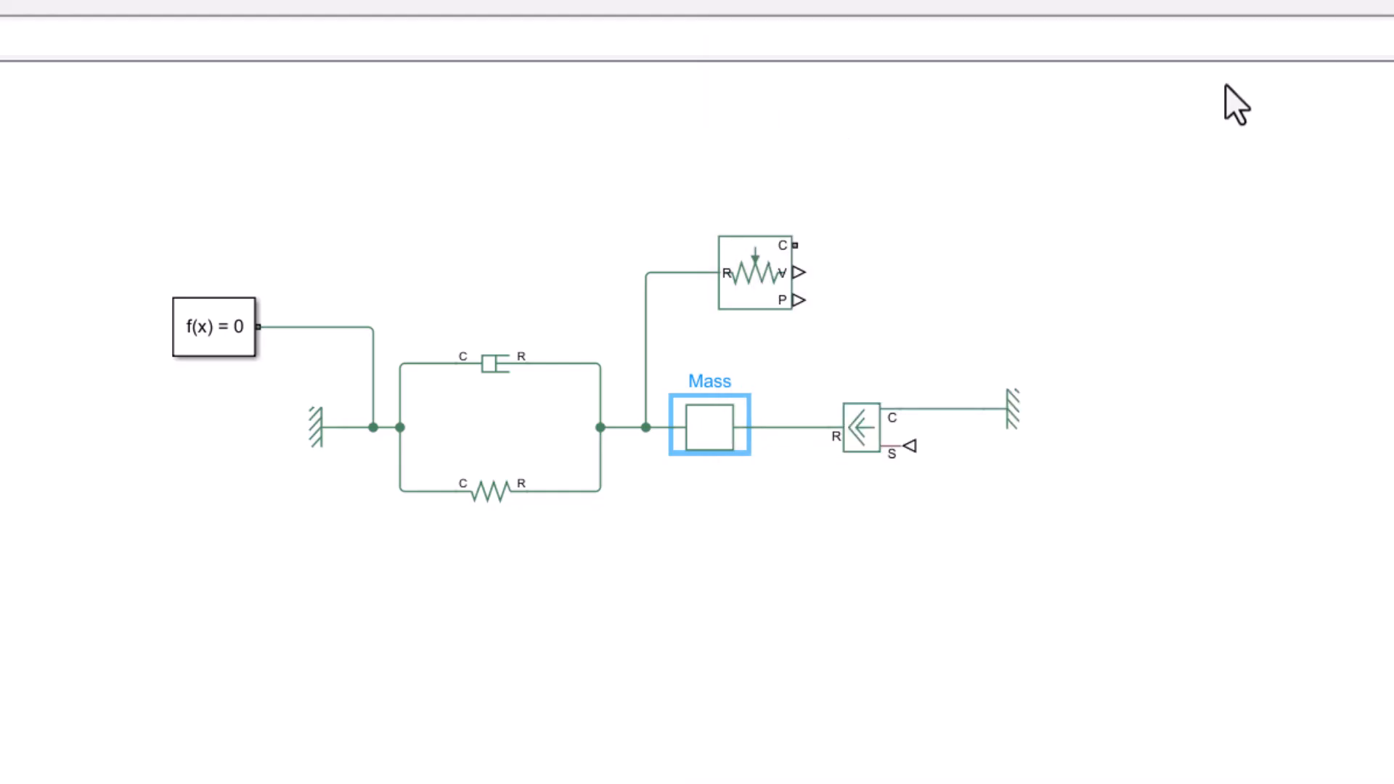
Disable the motion sensor's Velocity output and connect a copied Mechanical Translational Reference to its C port.
double_click(762, 287)
left_click(857, 155)
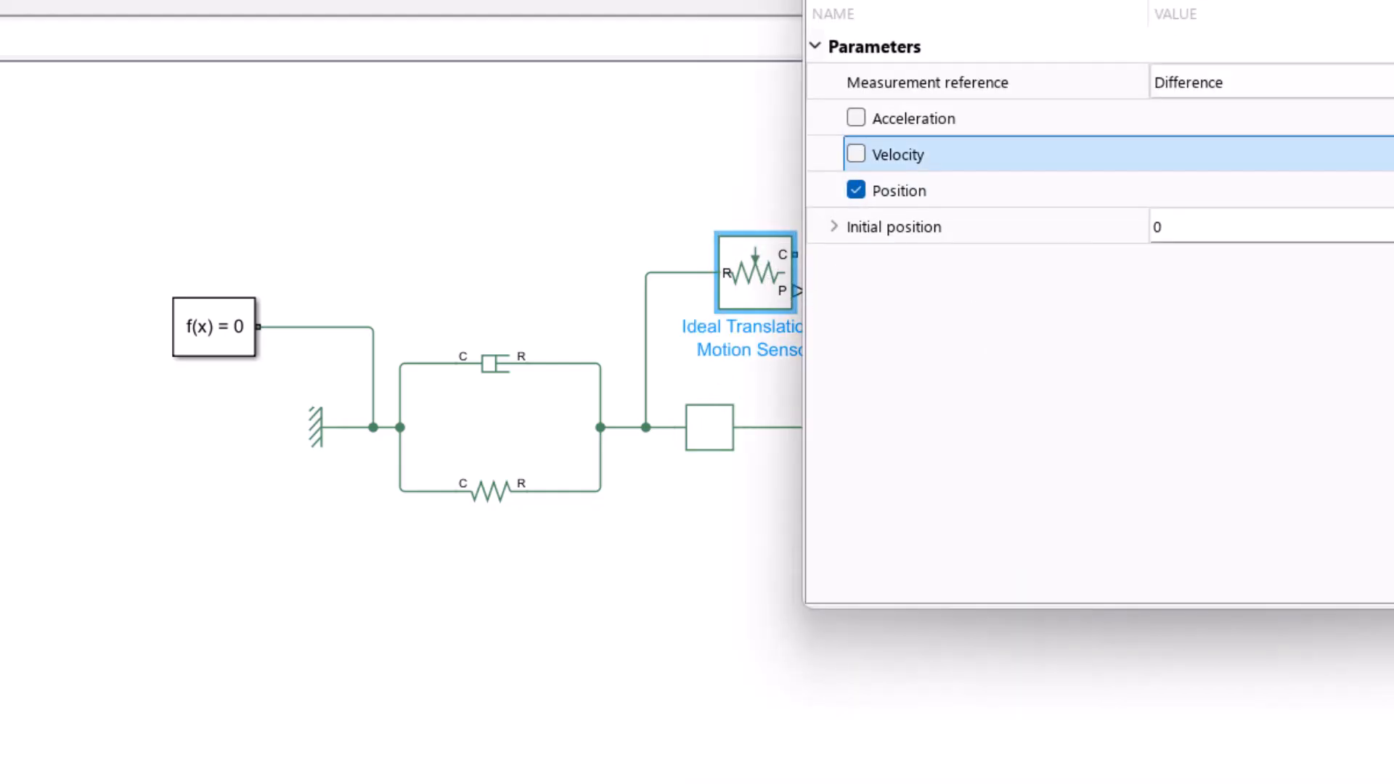
left_click(1383, 3)
left_click_drag(1015, 398, 843, 246)
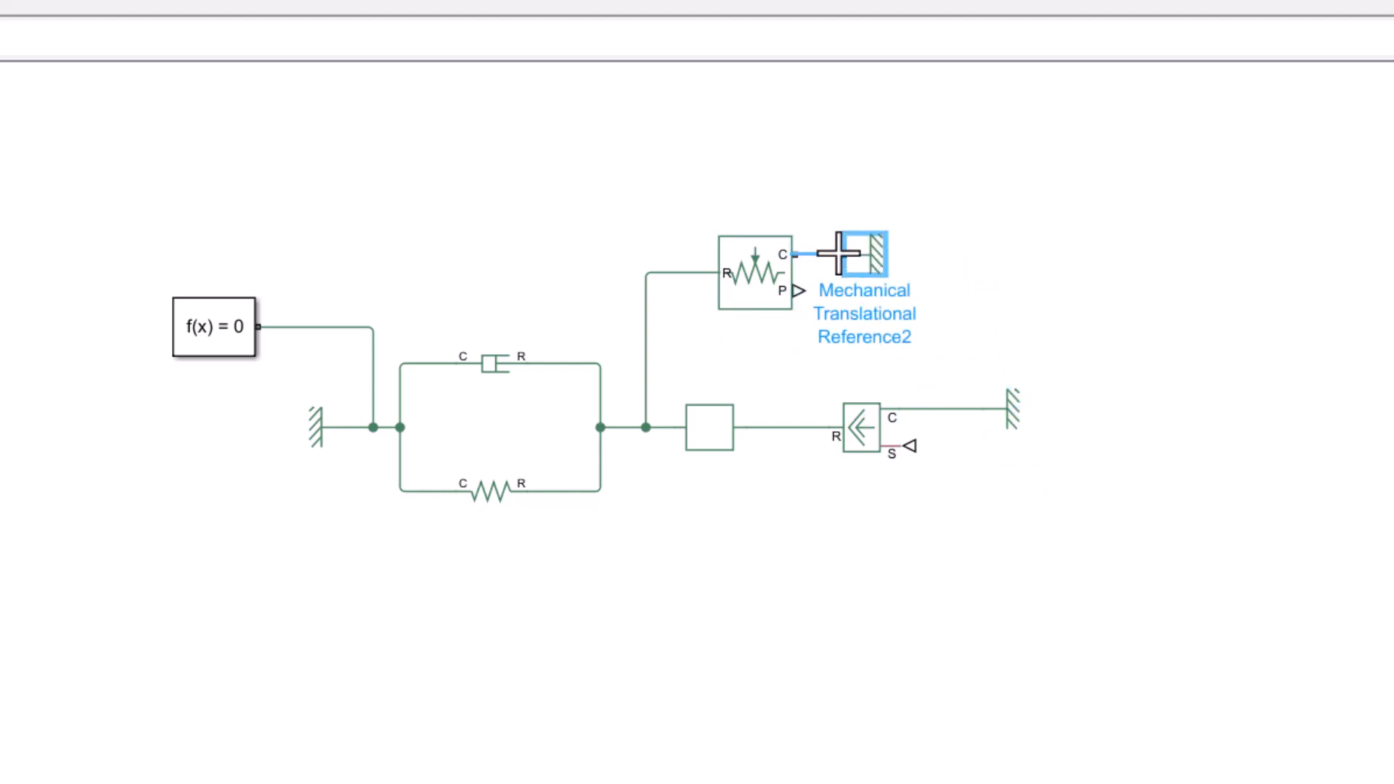
Add a PS-Simulink Converter and connect it to the motion sensor's P port.
double_click(1042, 330)
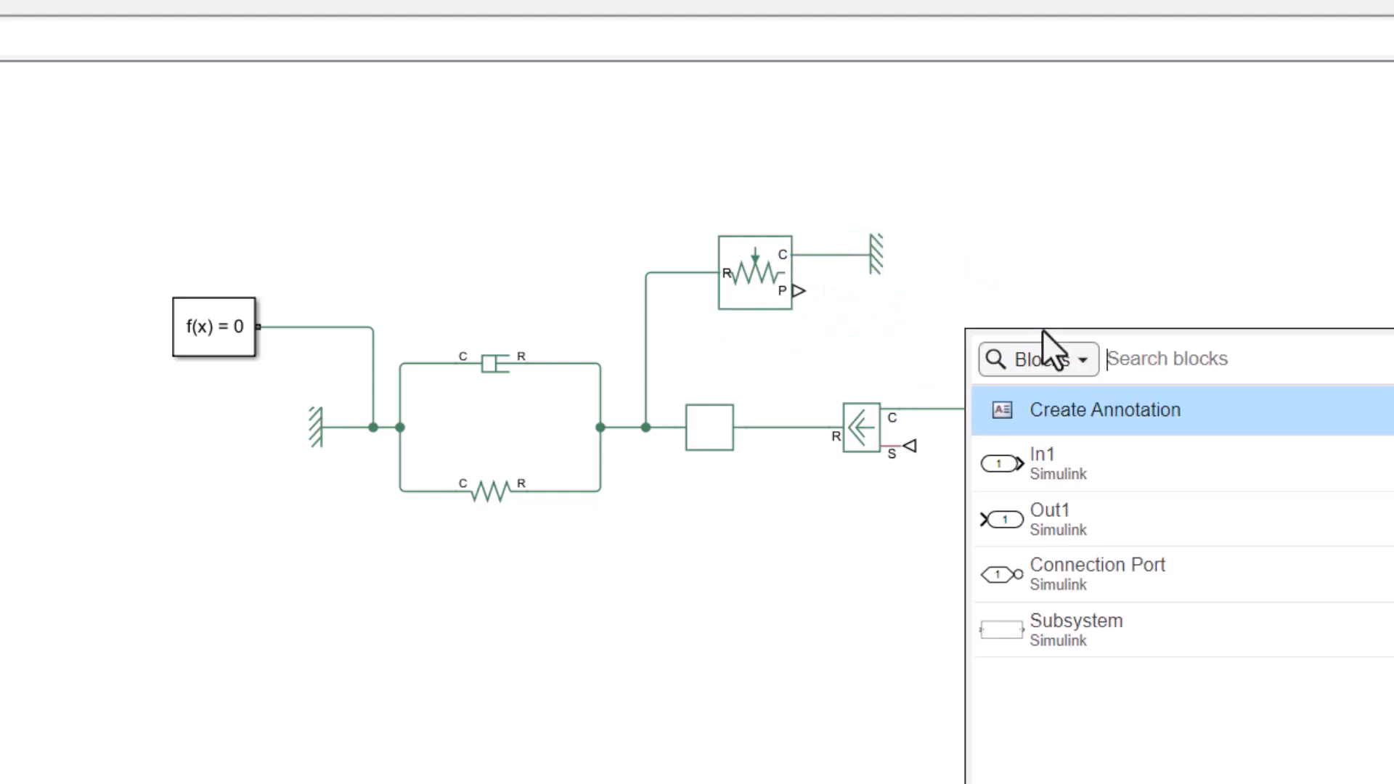
type("ps-")
key("Return")
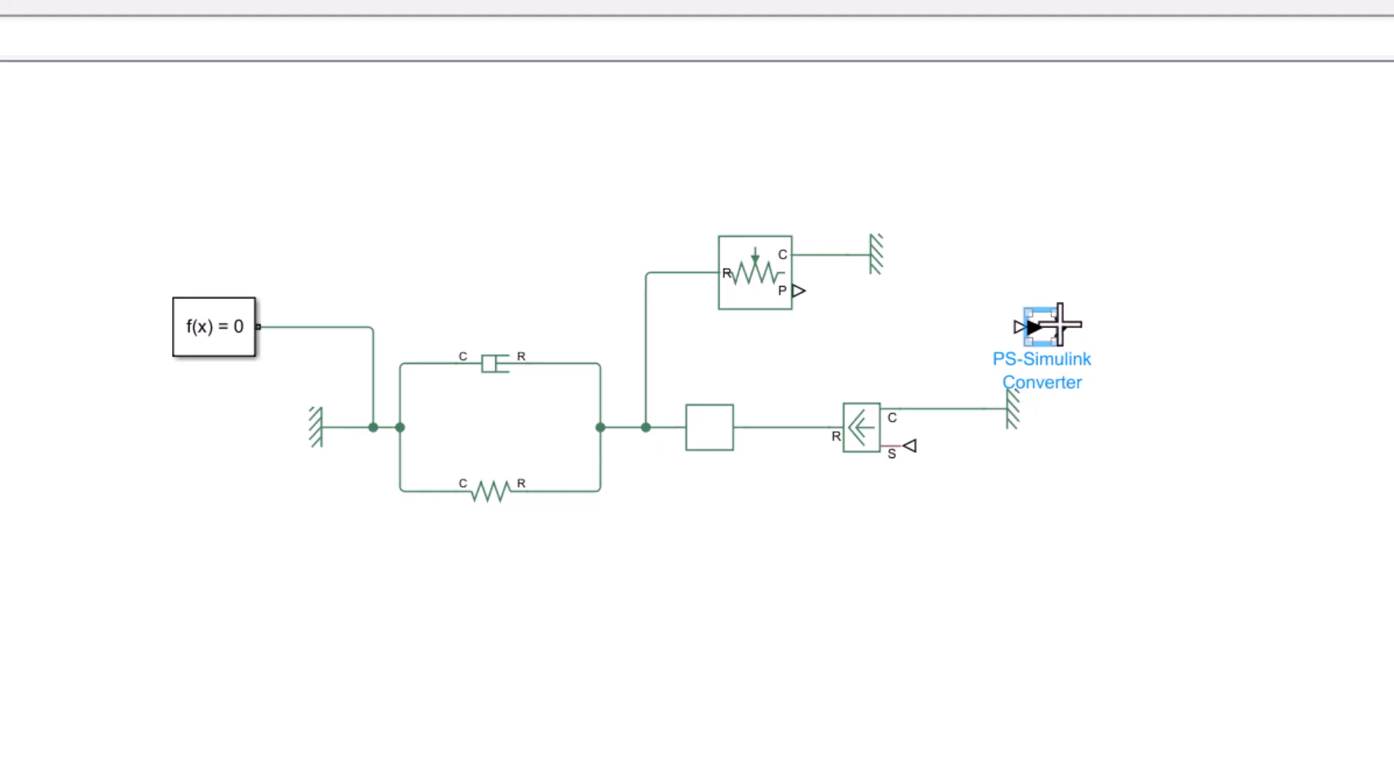
left_click_drag(1042, 323, 843, 300)
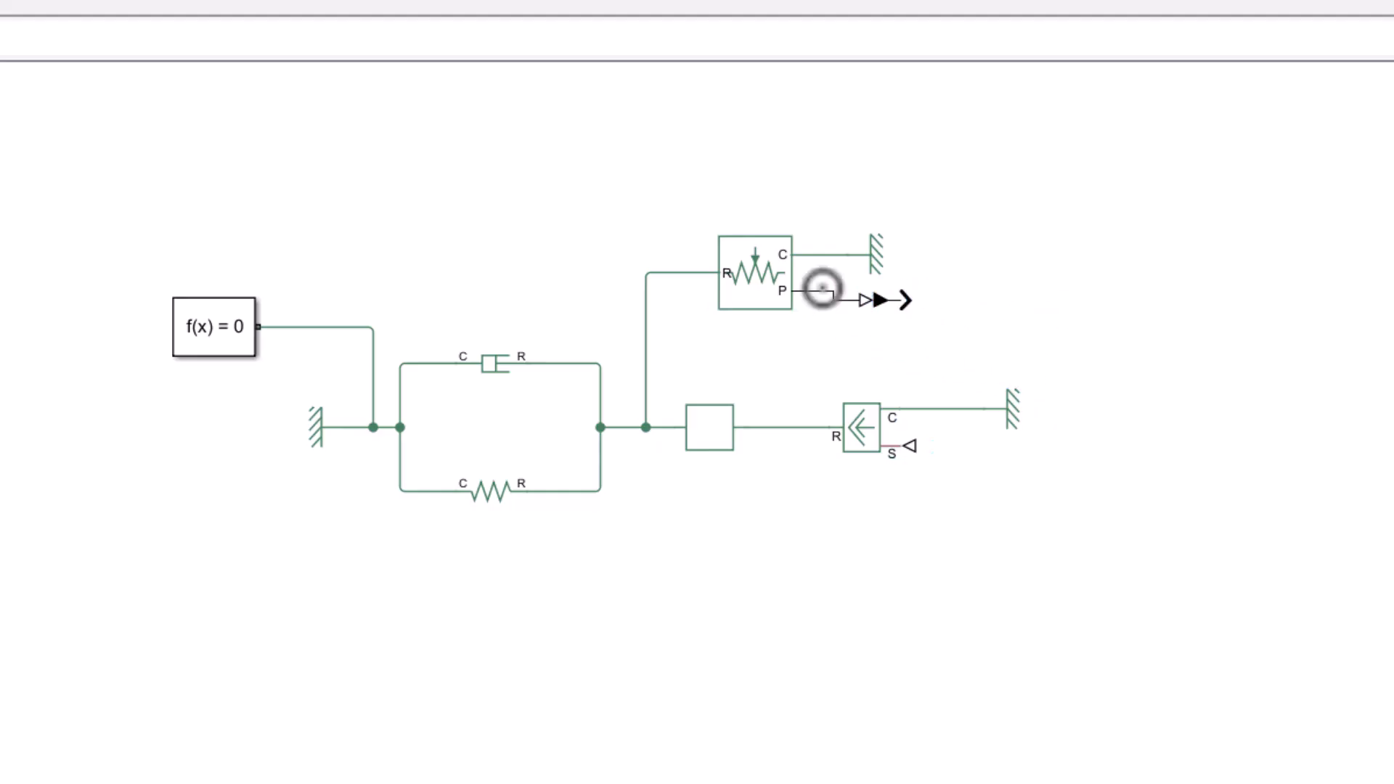
Add a Scope block and connect it to the output of the PS-Simulink Converter.
double_click(1106, 285)
type("scope")
key("Return")
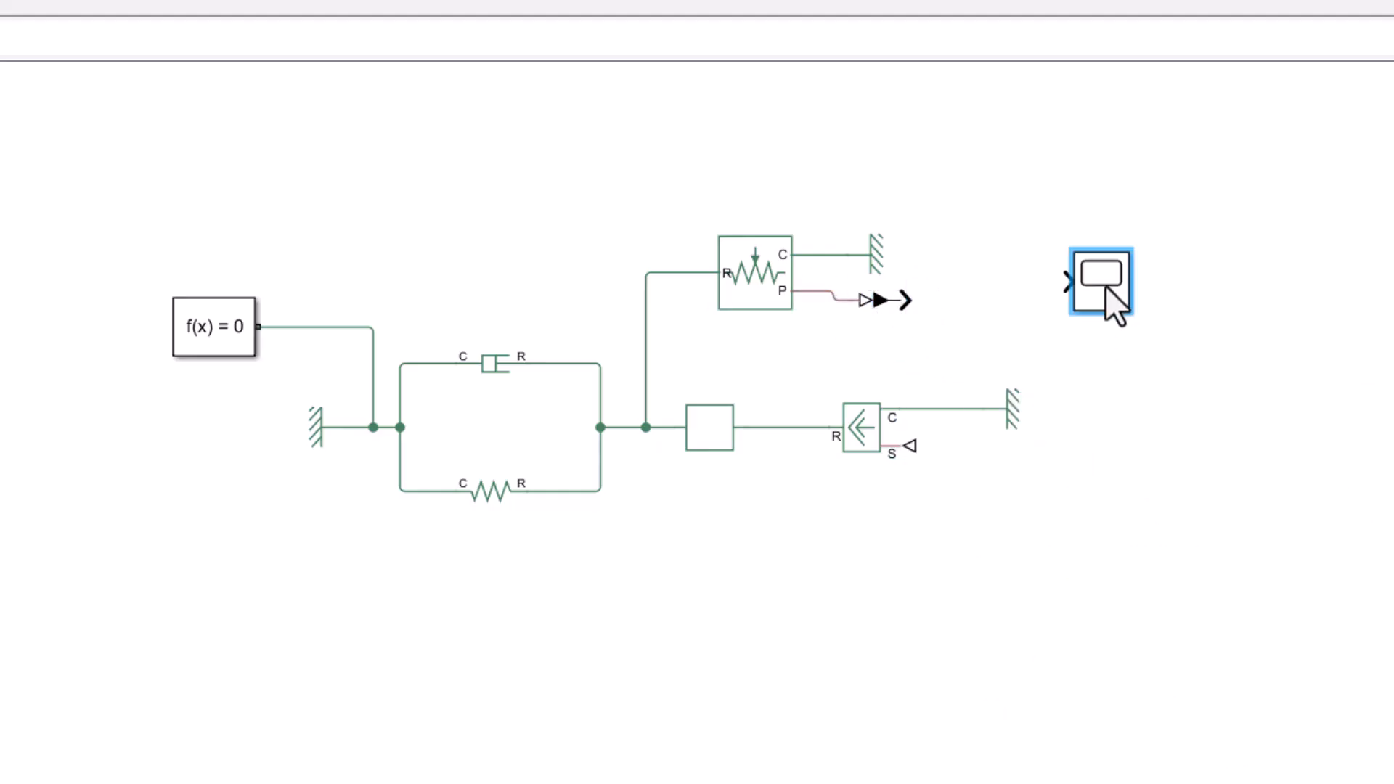
left_click_drag(1105, 286, 966, 309)
left_click(1103, 406)
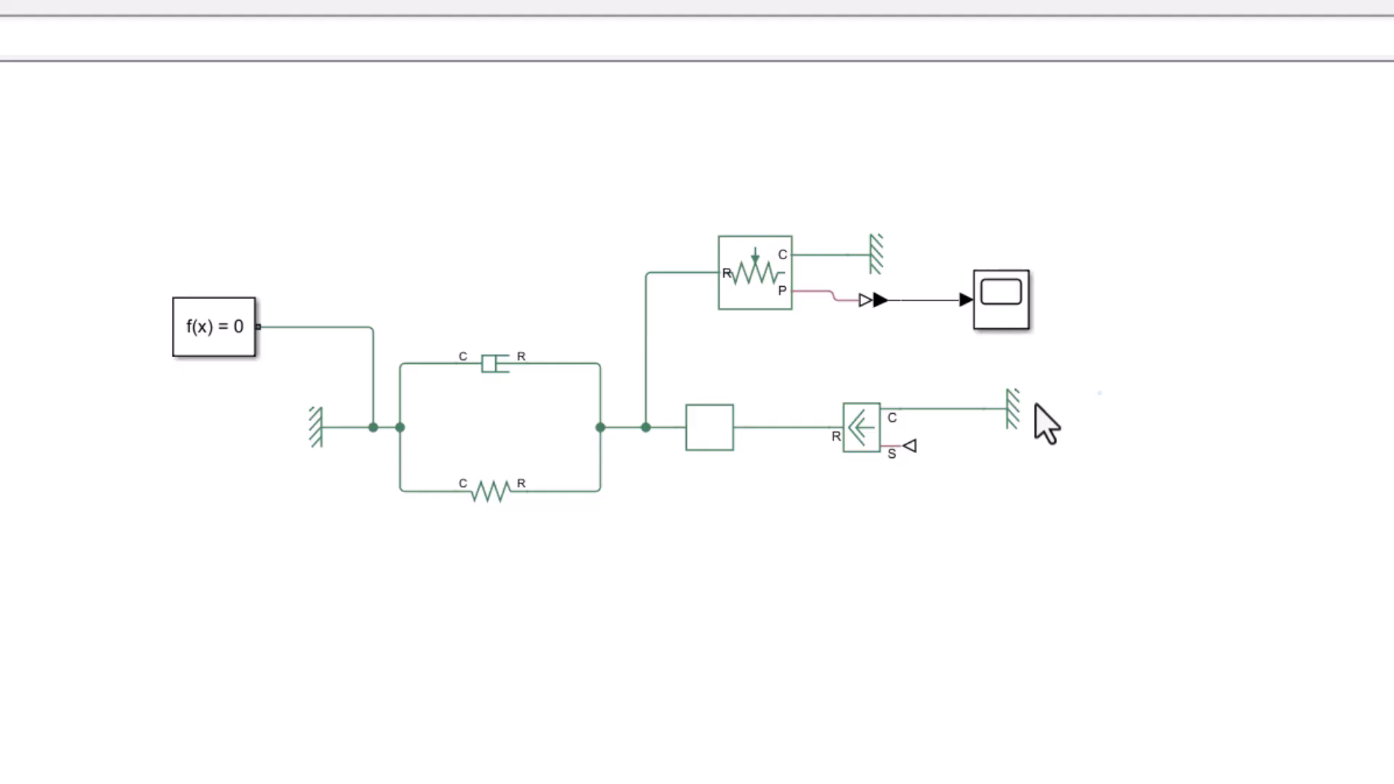
Add a Cos block, flip it to face the force source, and place it below and to the right of that source.
double_click(901, 488)
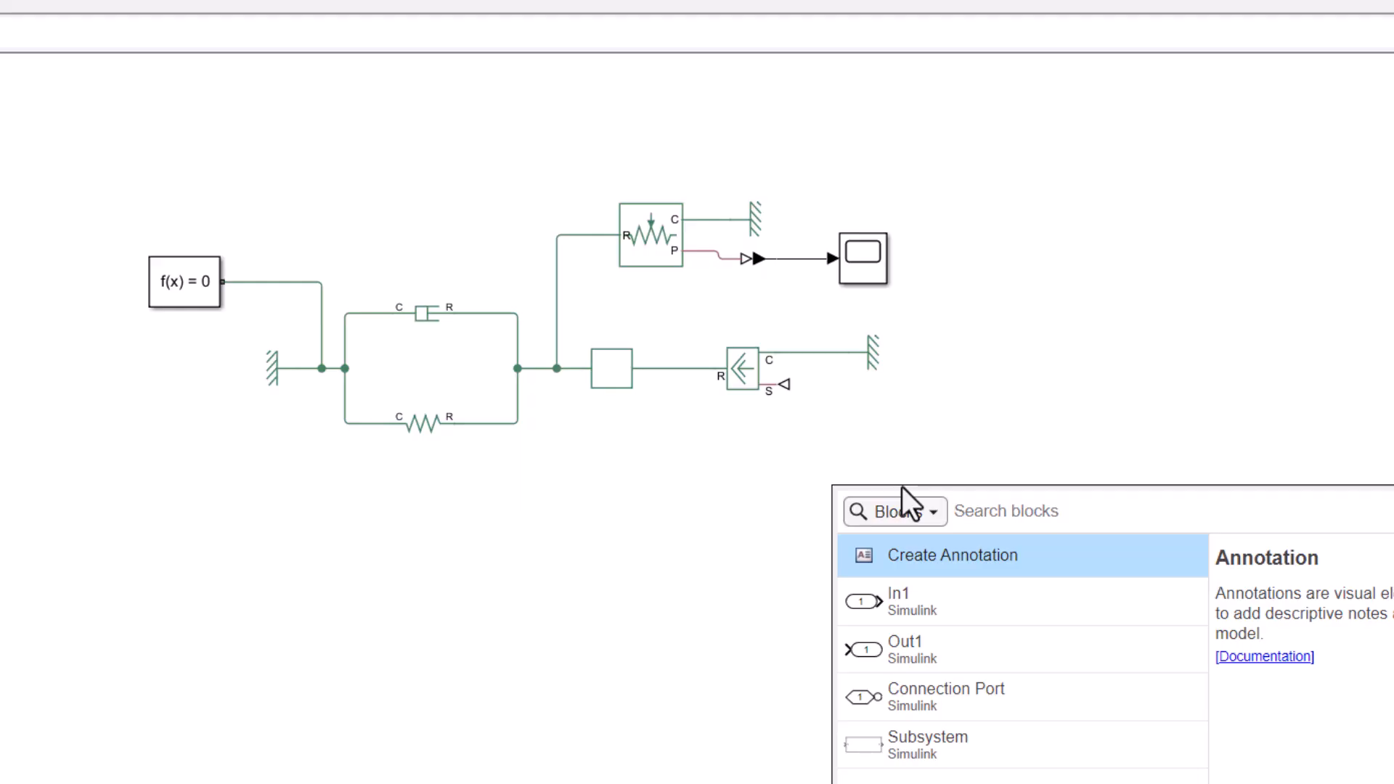
type("cos")
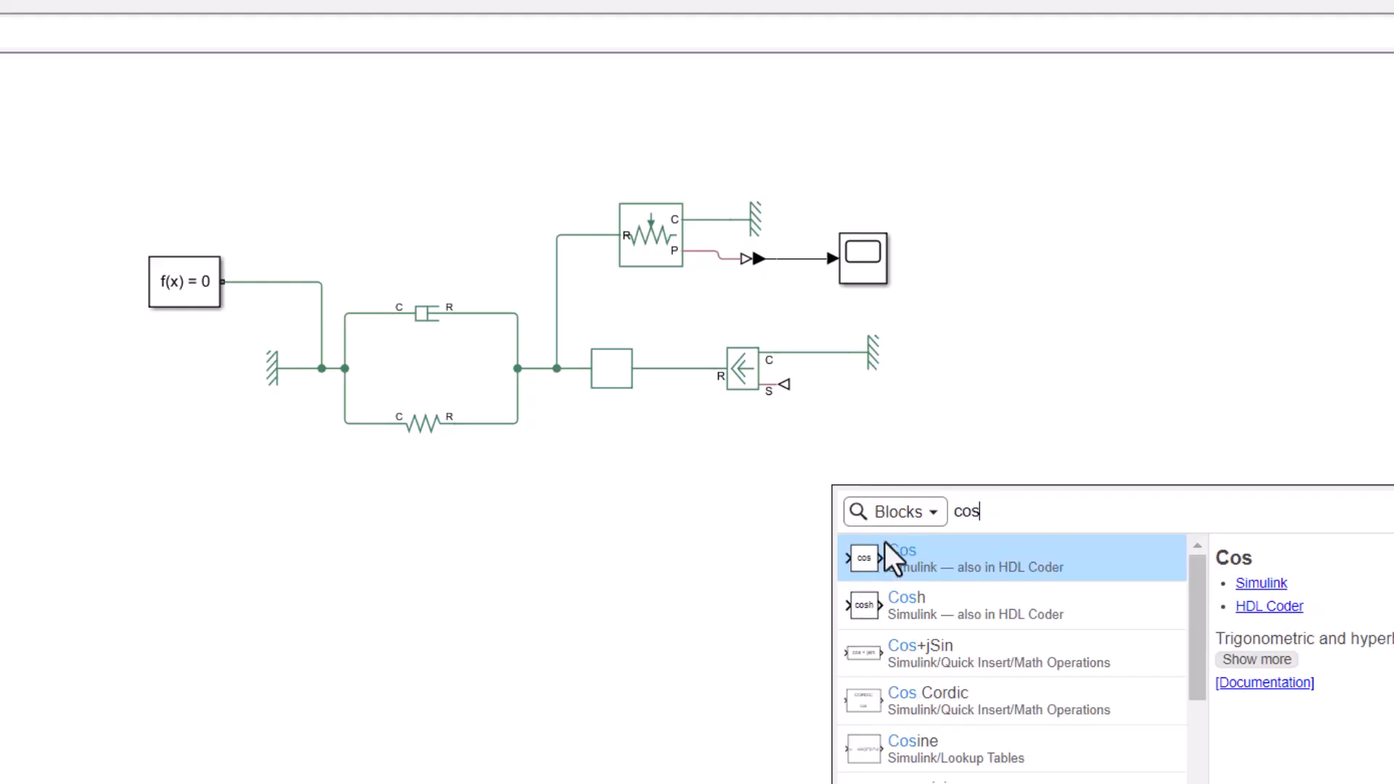
left_click(918, 557)
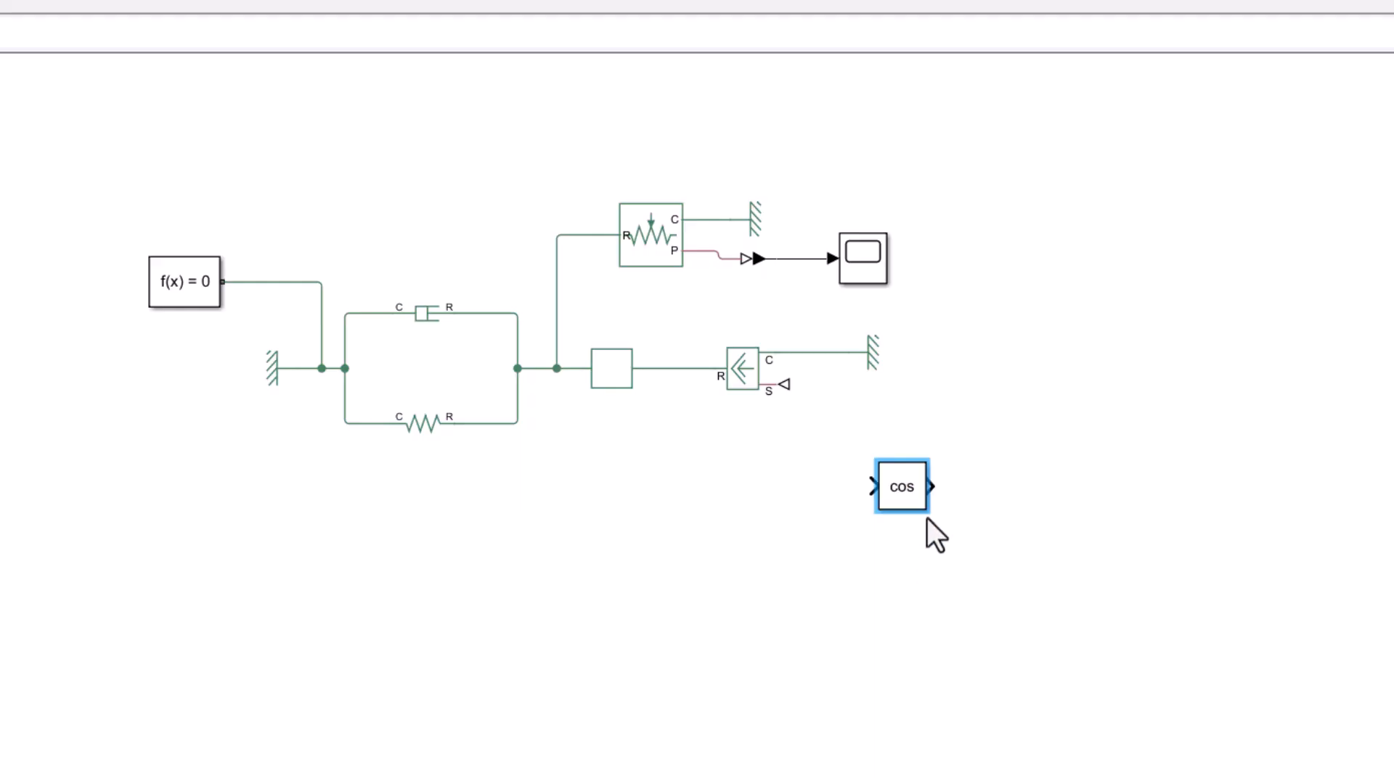
left_click_drag(904, 480, 961, 463)
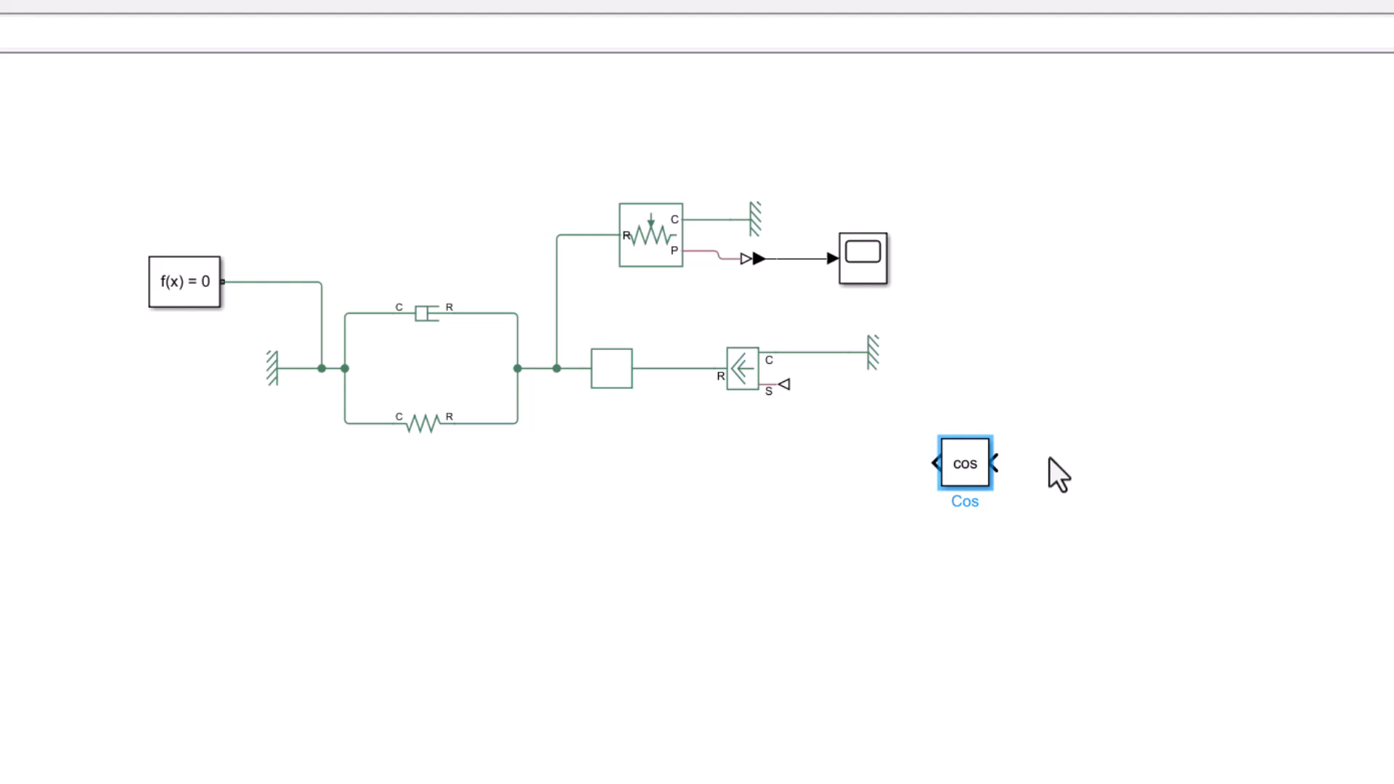
left_click_drag(969, 473, 981, 425)
left_click(927, 423)
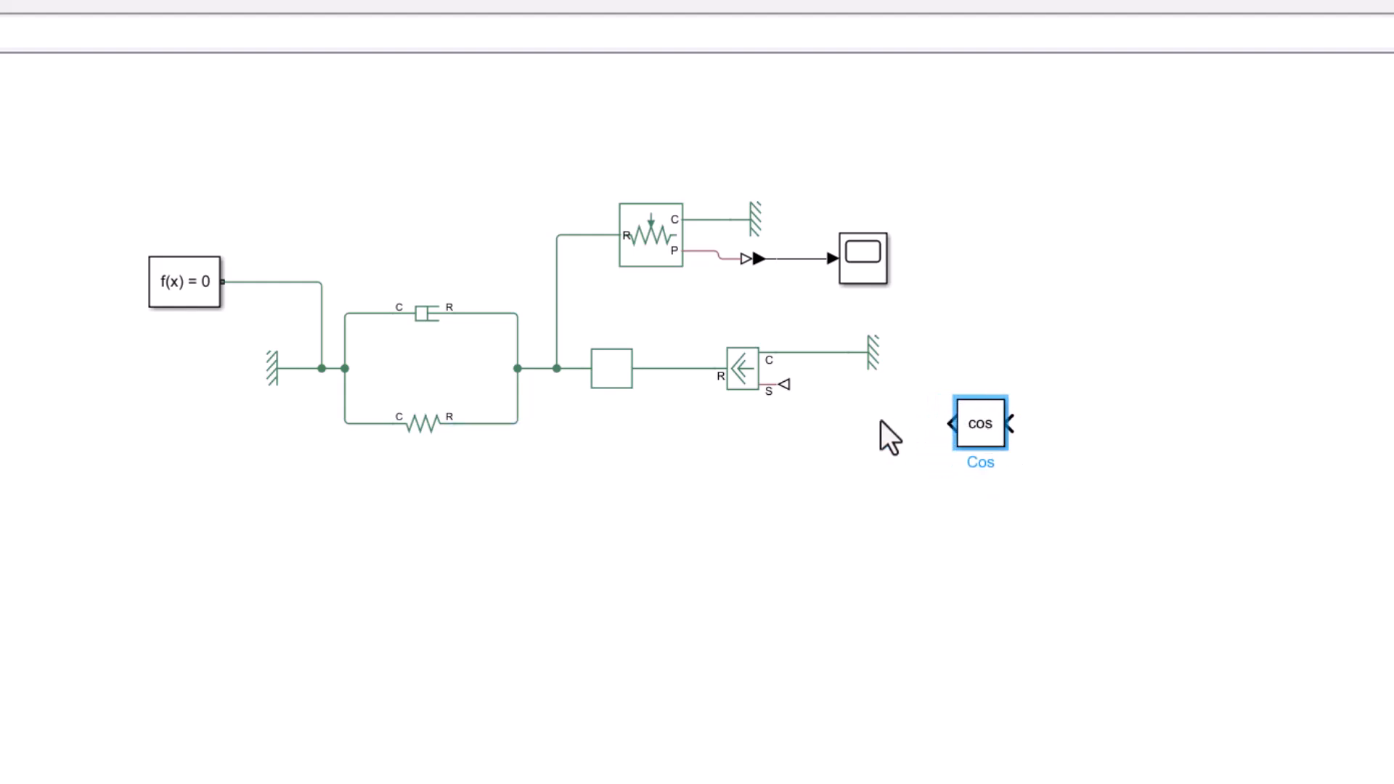
Add a flipped Simulink-PS Converter and wire it between the Cos block's output and the force source's S port.
double_click(868, 420)
type("si")
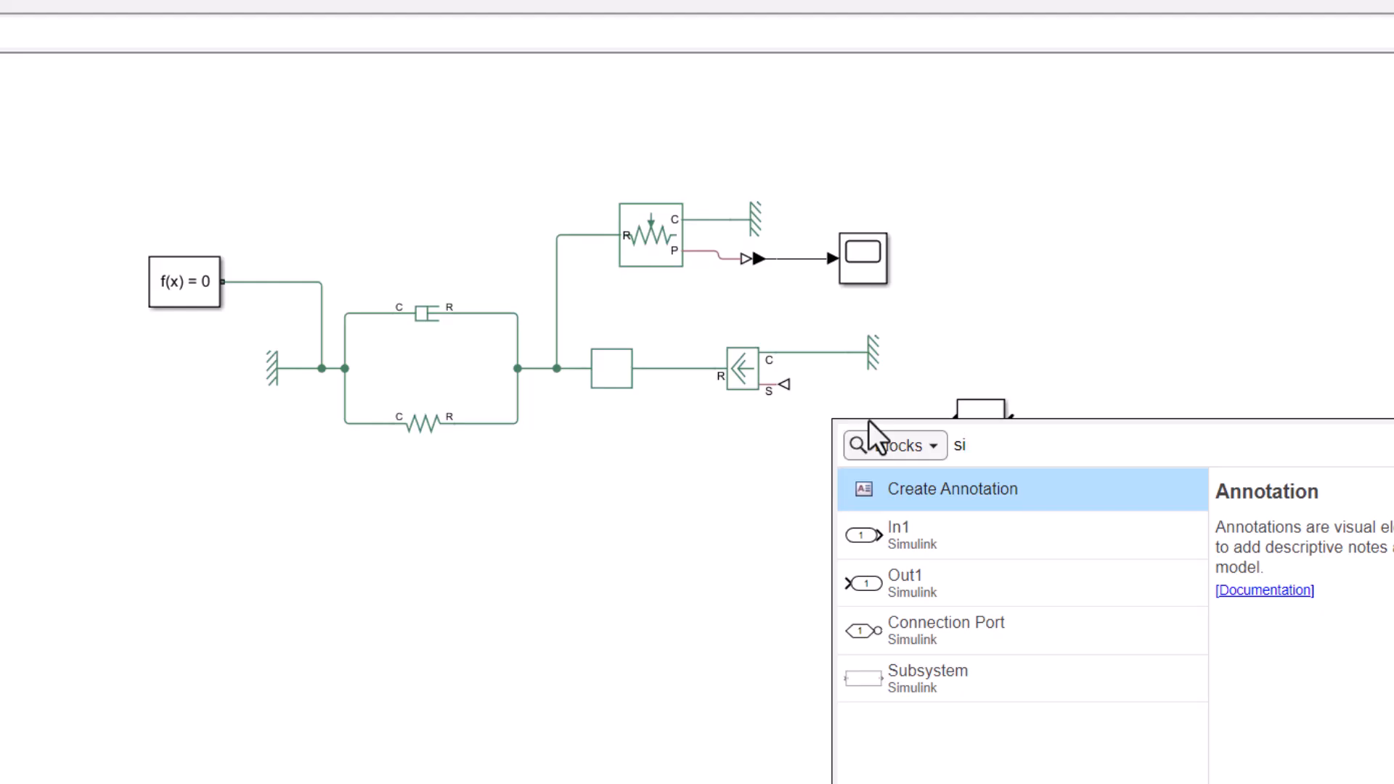
type("m")
key("Return")
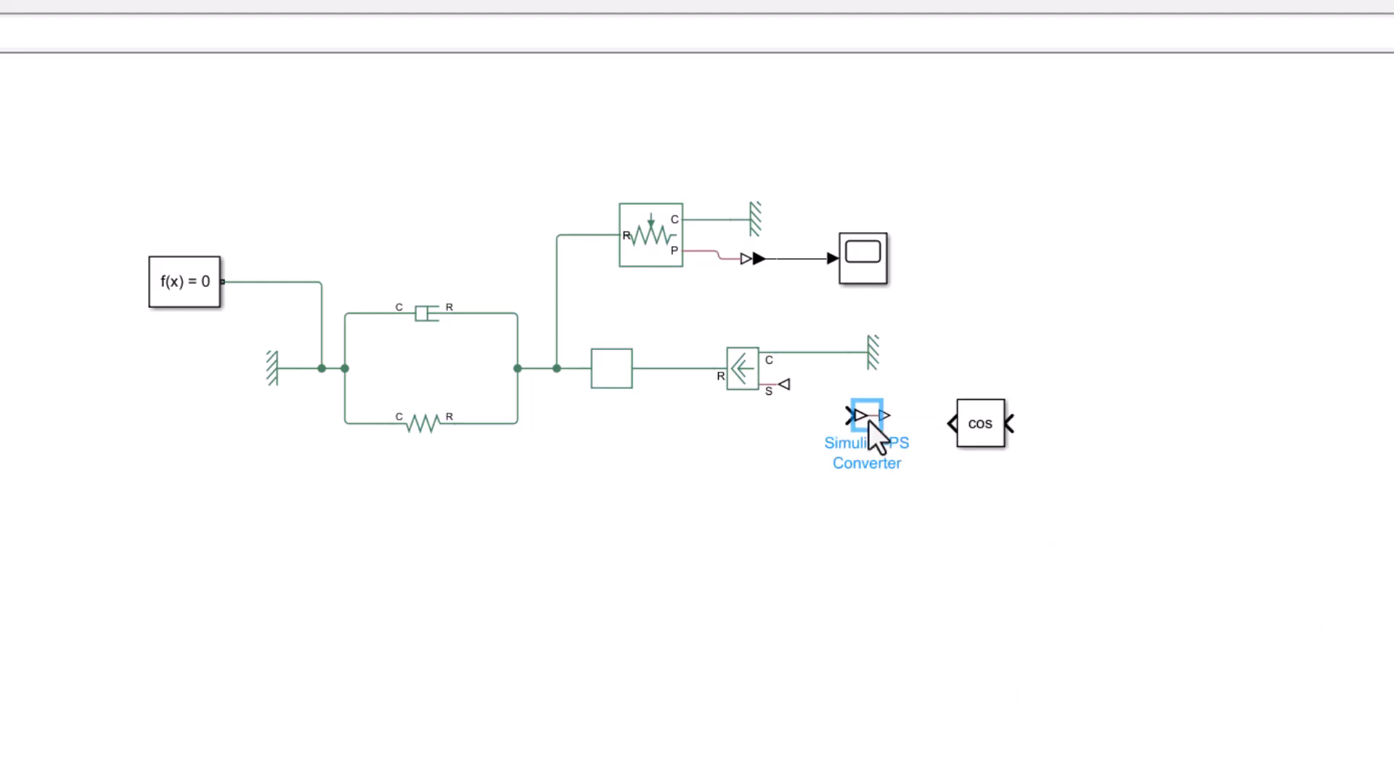
left_click_drag(869, 420, 877, 428)
left_click(899, 424)
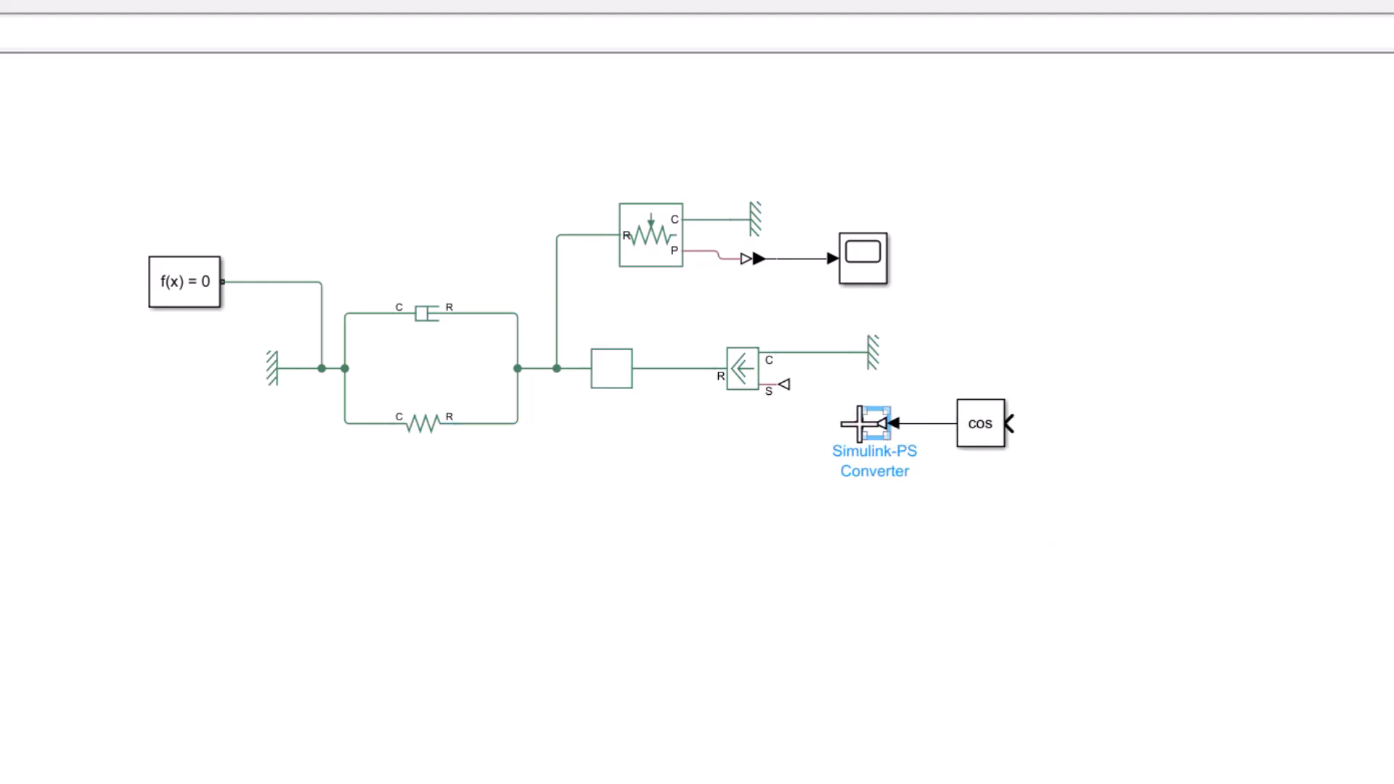
left_click(854, 423)
left_click(801, 396)
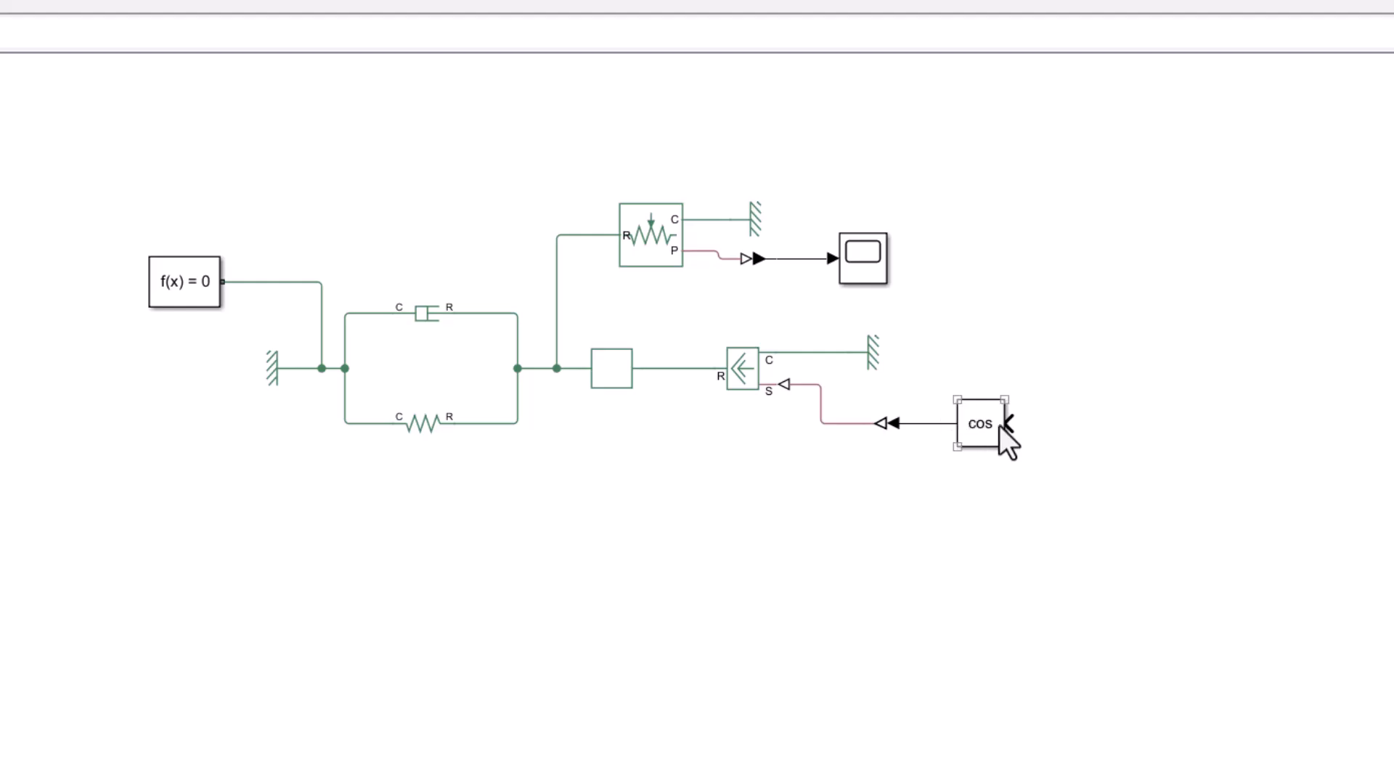
Move the Cos block farther right of the Simulink-PS Converter, keeping them connected.
left_click_drag(1004, 427, 1154, 421)
mouse_move(996, 385)
left_mouse_down()
mouse_move(953, 445)
mouse_move(971, 392)
left_mouse_up()
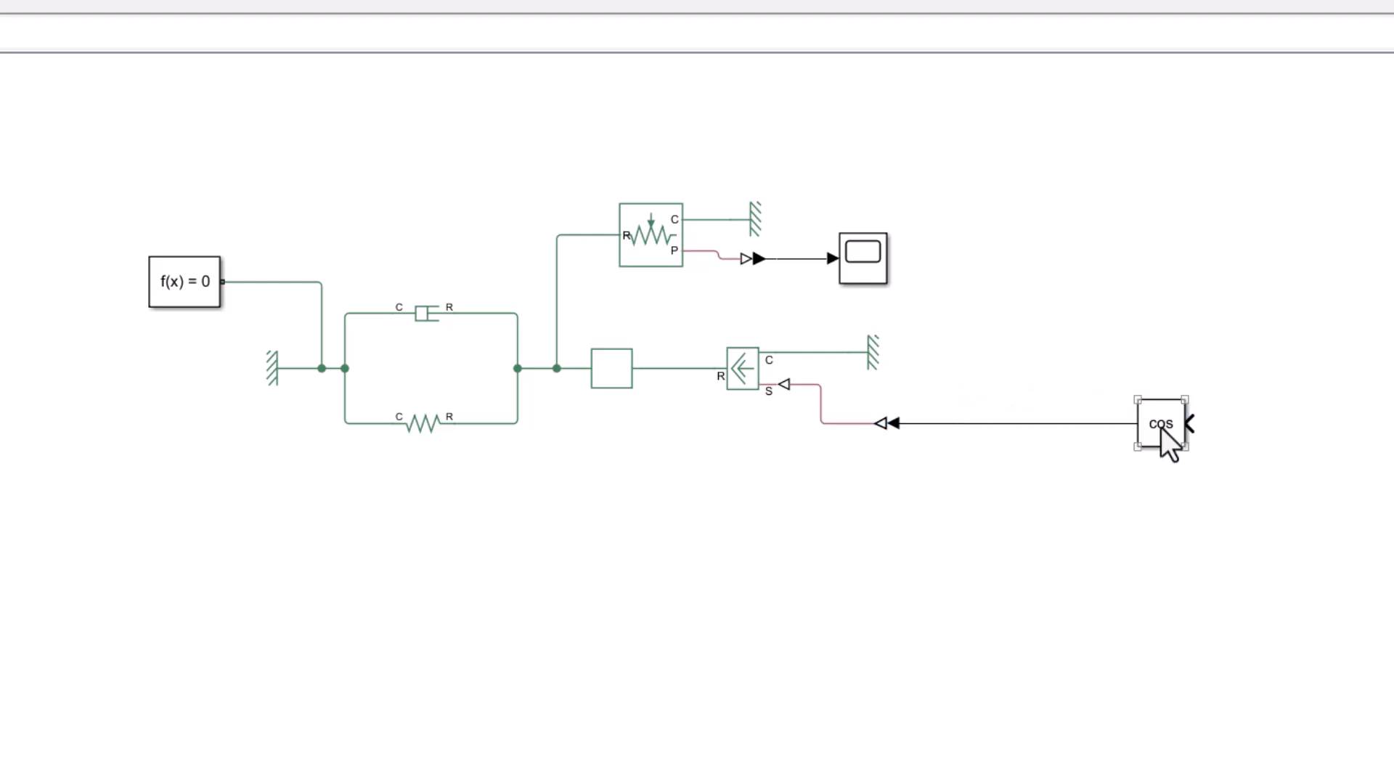
left_click_drag(1161, 426, 1106, 426)
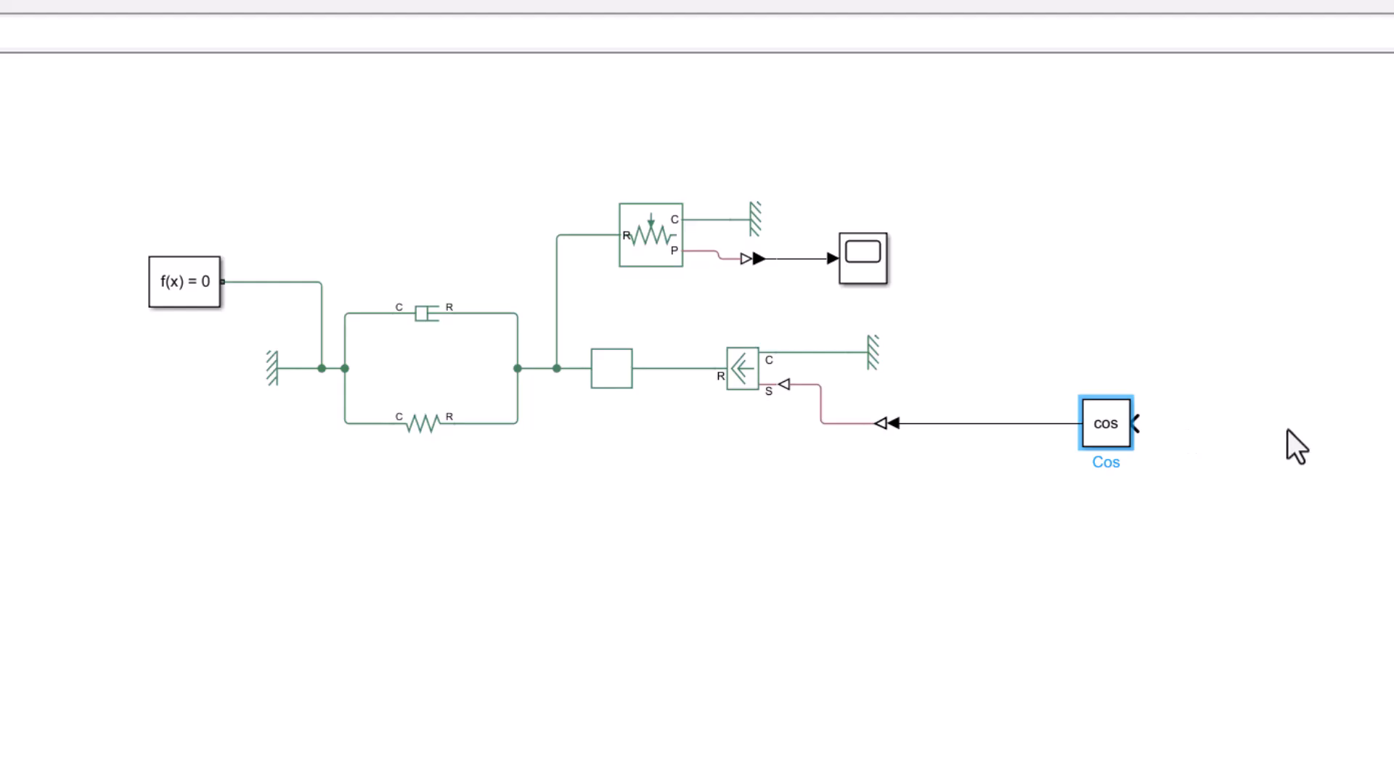
Add a Clock block facing left and align it to the right of the Cos block's input.
double_click(1243, 436)
type("cloc")
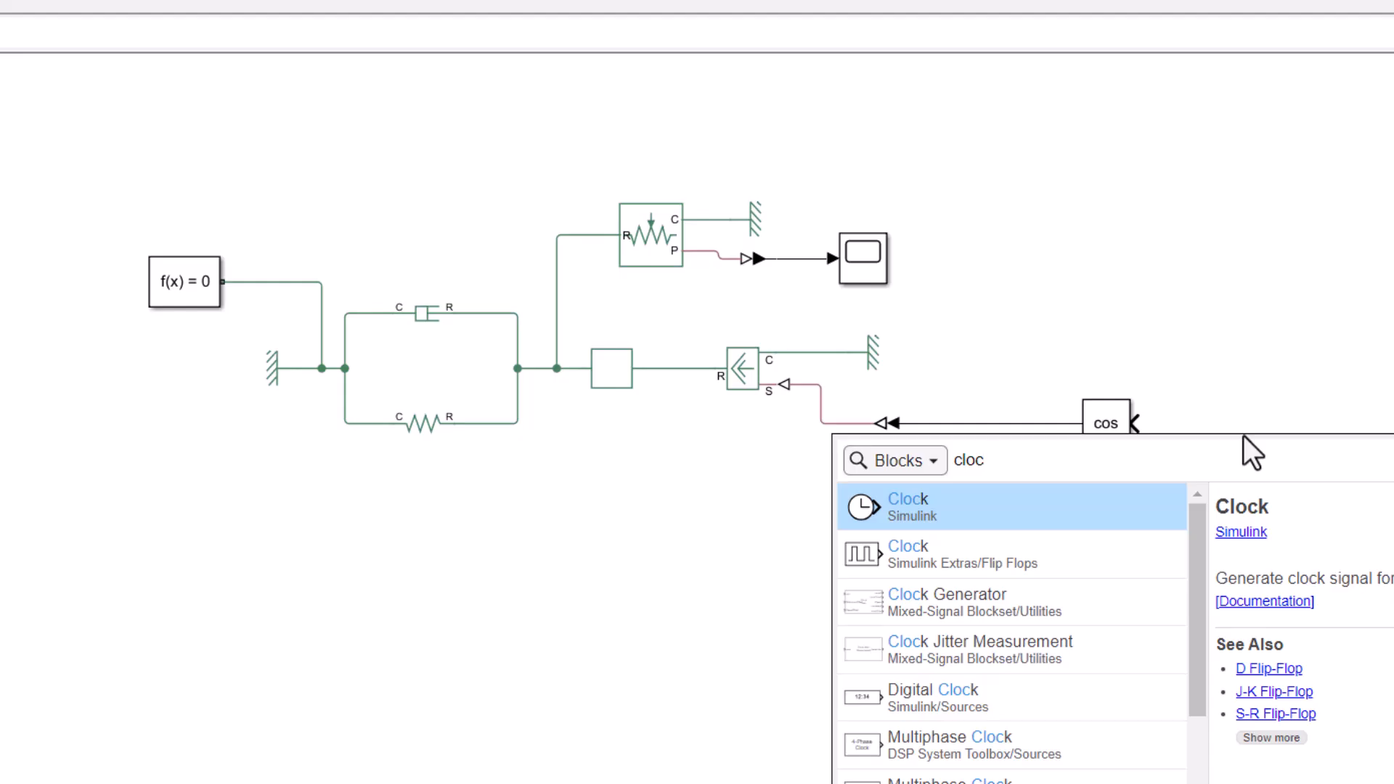
type("k")
key("Return")
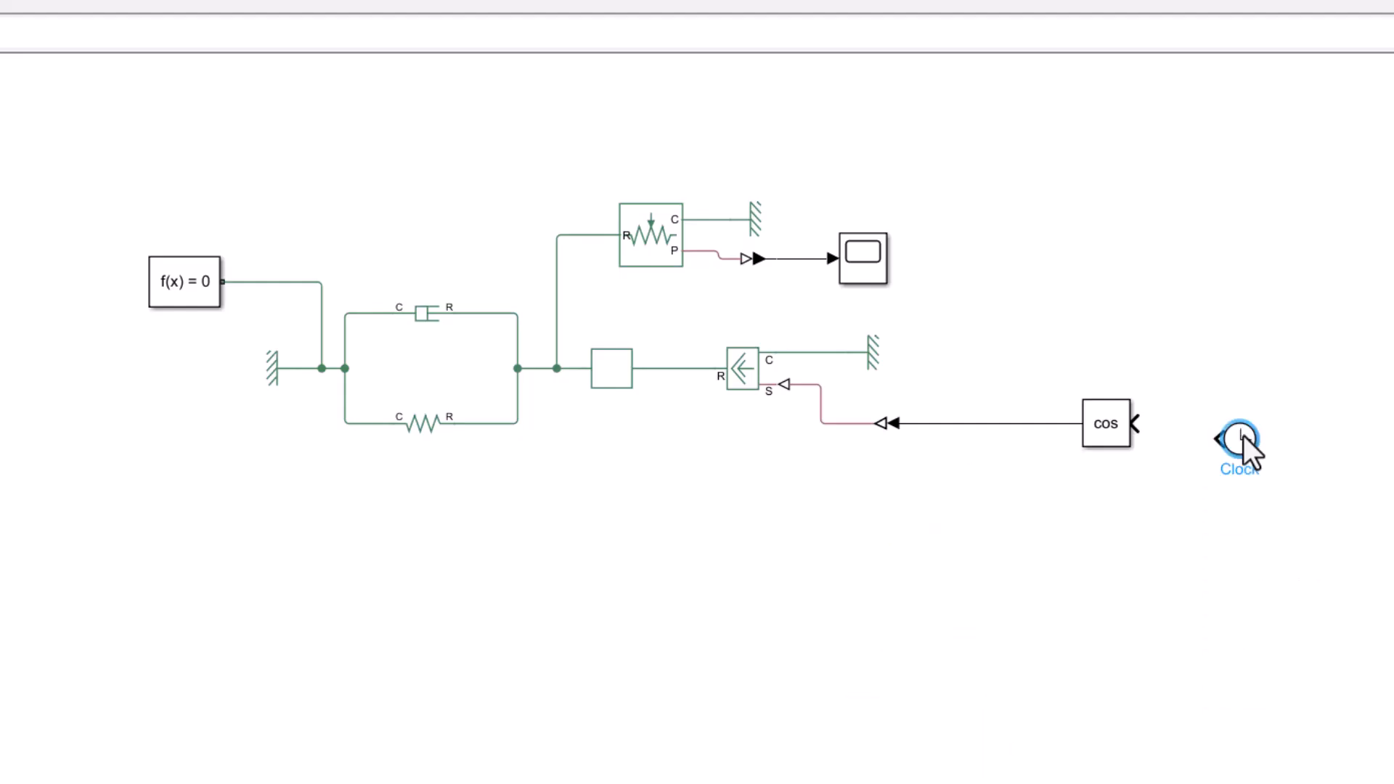
mouse_move(1243, 436)
left_mouse_down()
mouse_move(1276, 421)
mouse_move(1210, 422)
left_mouse_up()
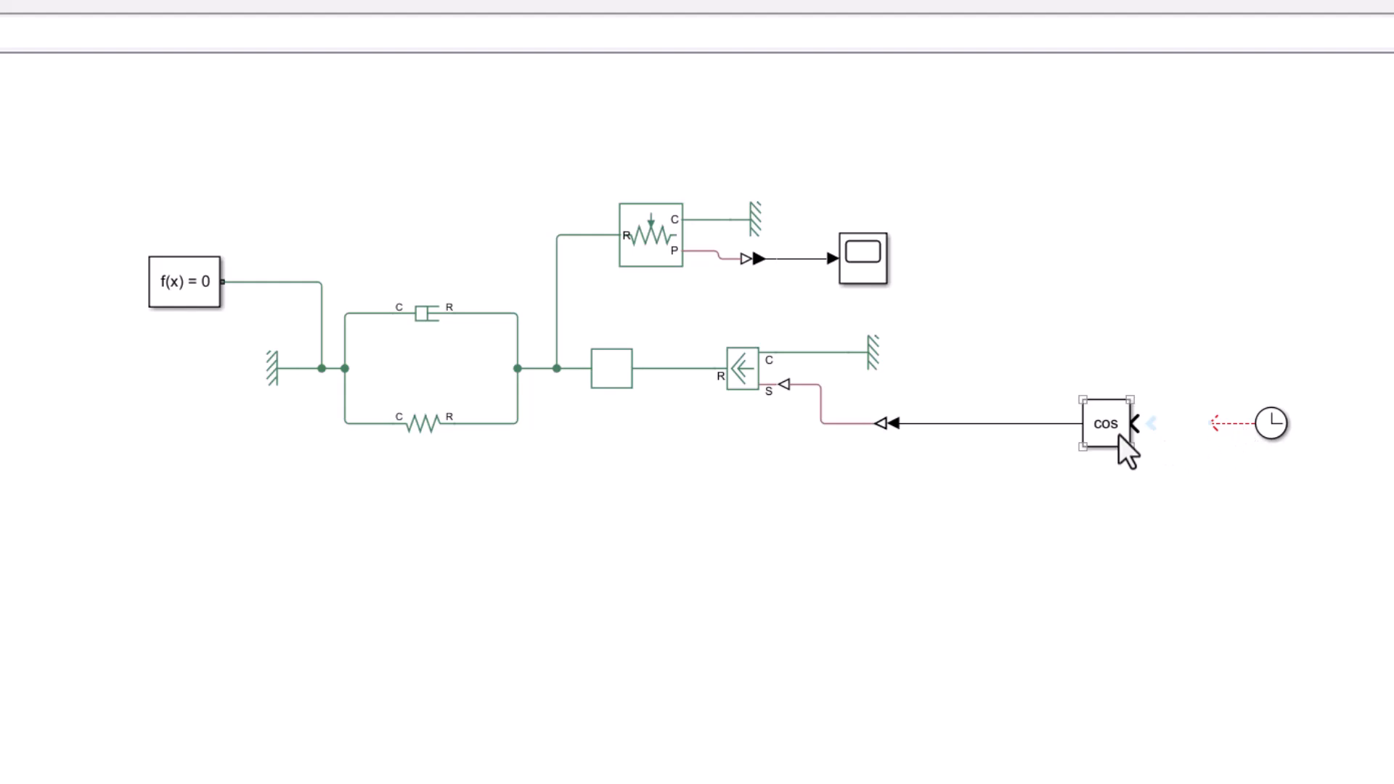
Move the Cos block closer to the Simulink-PS Converter and add a Gain block named omega below it.
left_click_drag(1126, 445, 1045, 446)
left_click(1064, 541)
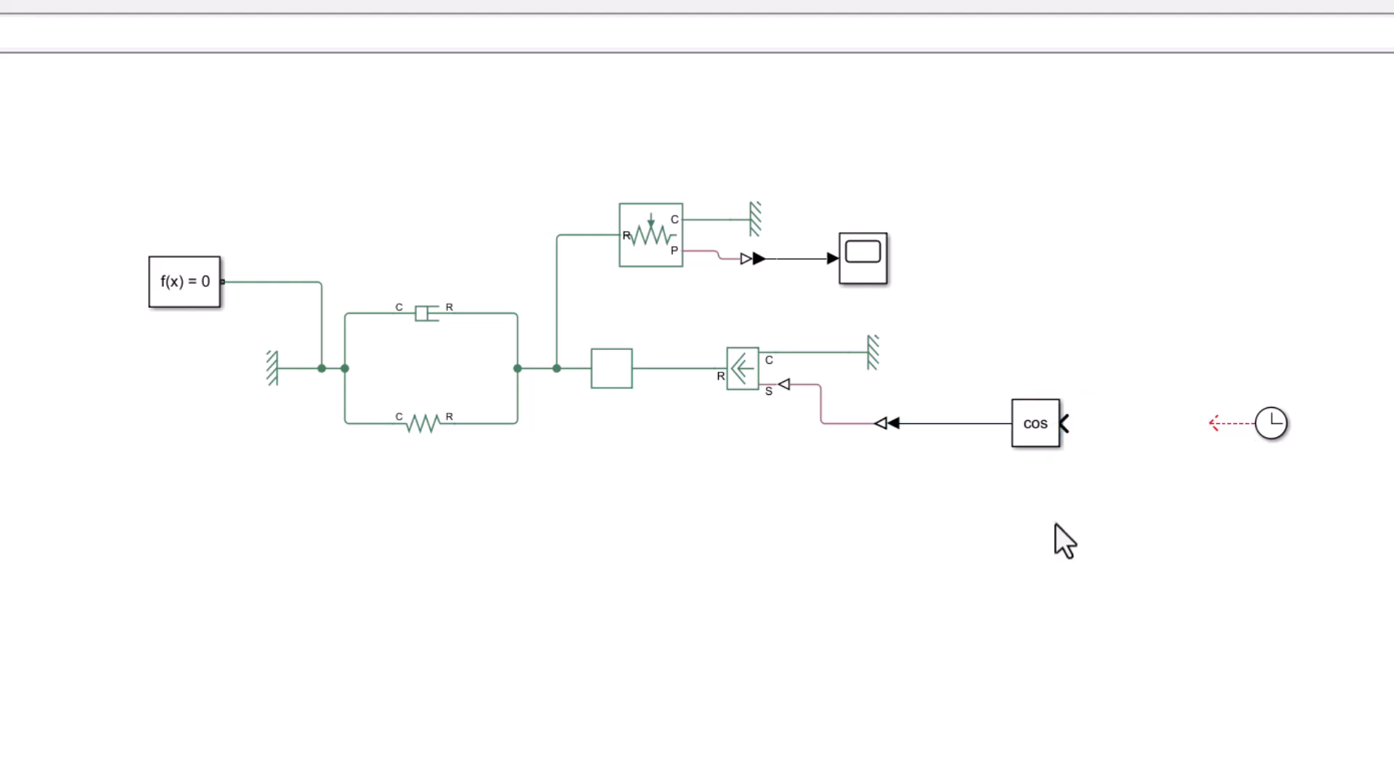
double_click(1052, 529)
type("gain")
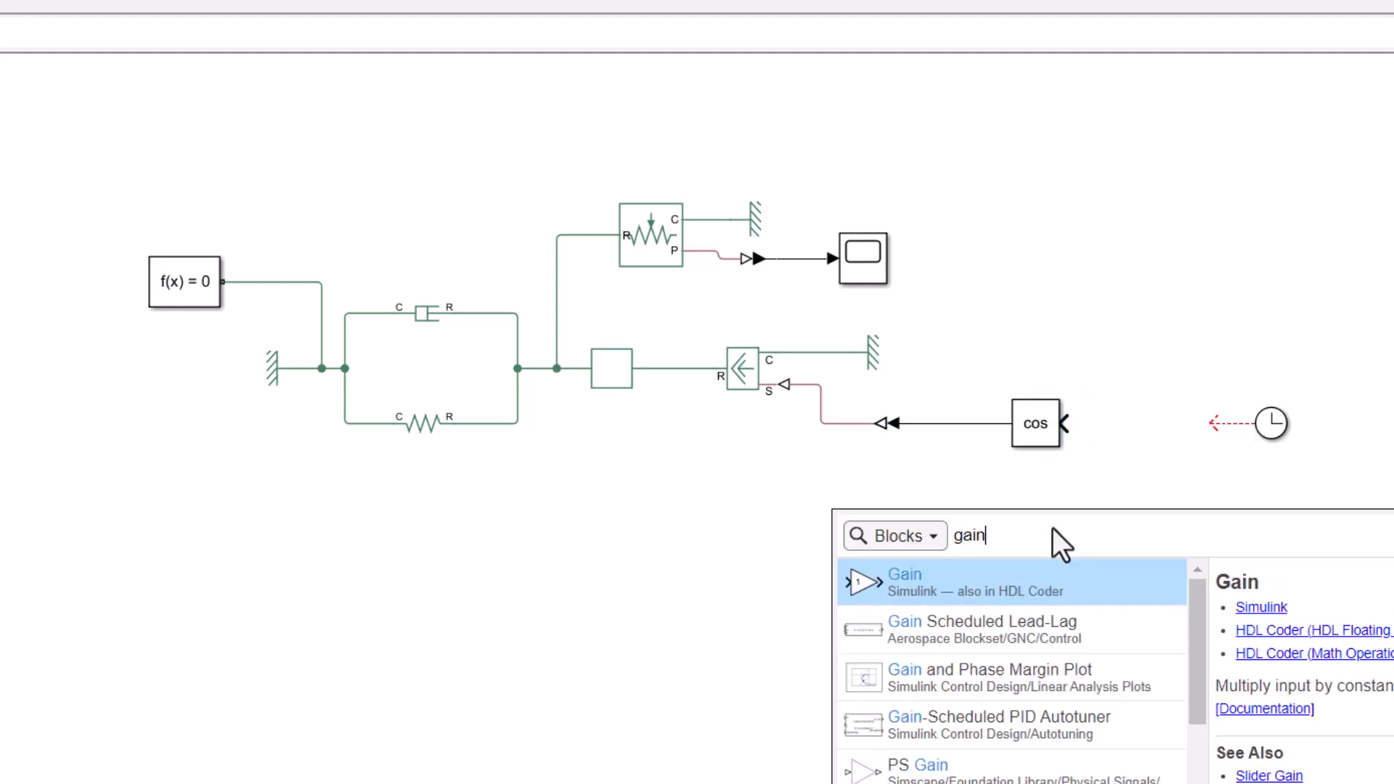
key("Return")
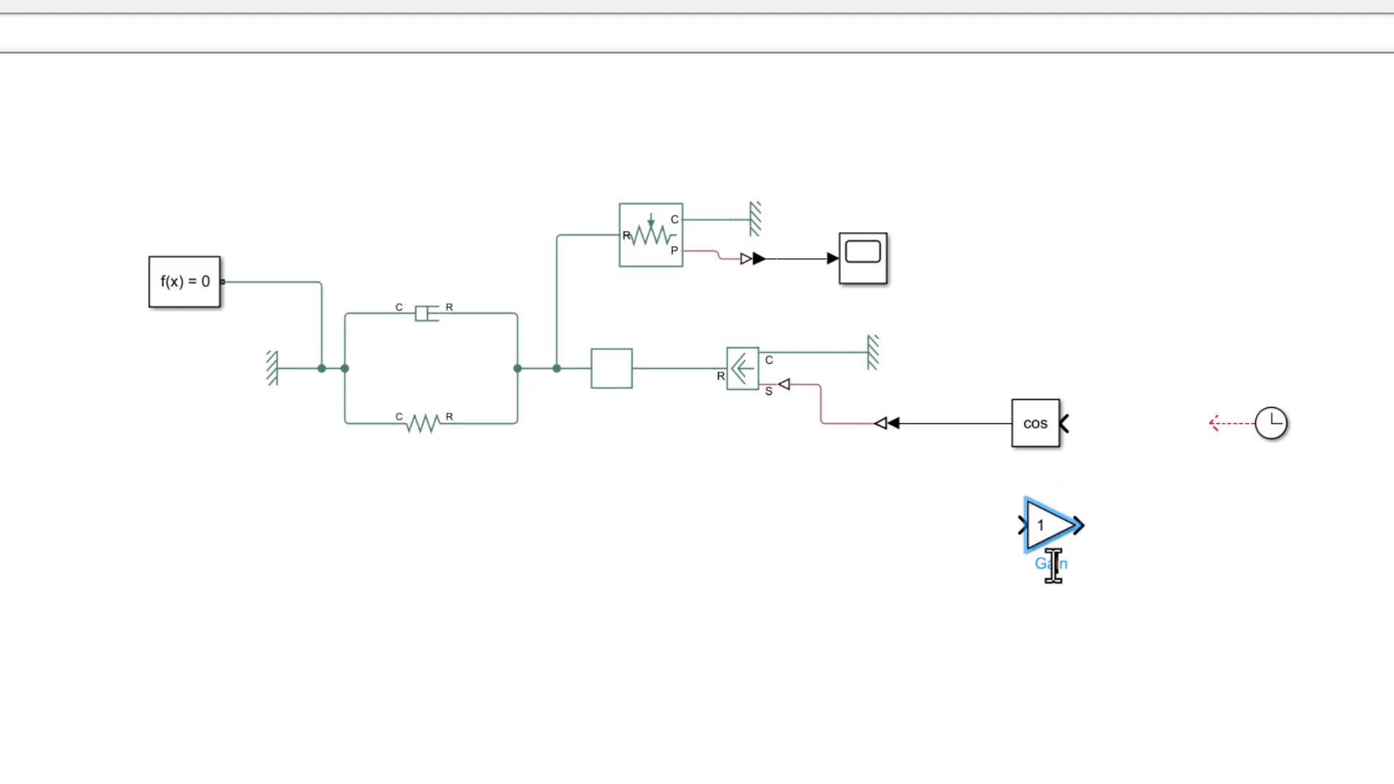
type("omega")
left_click(1039, 541)
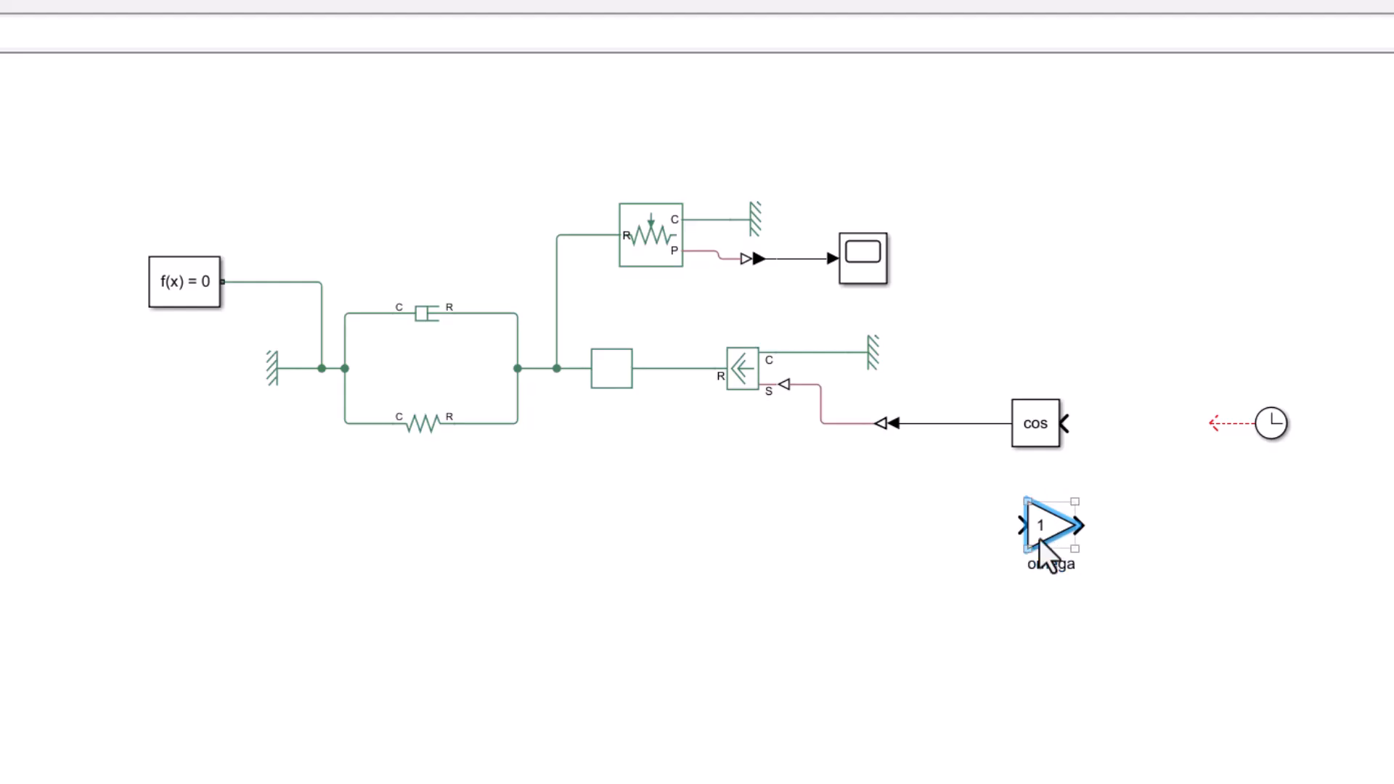
Set the omega block's gain to 10, flip it, and insert it between the Clock and the Cos block.
double_click(1040, 526)
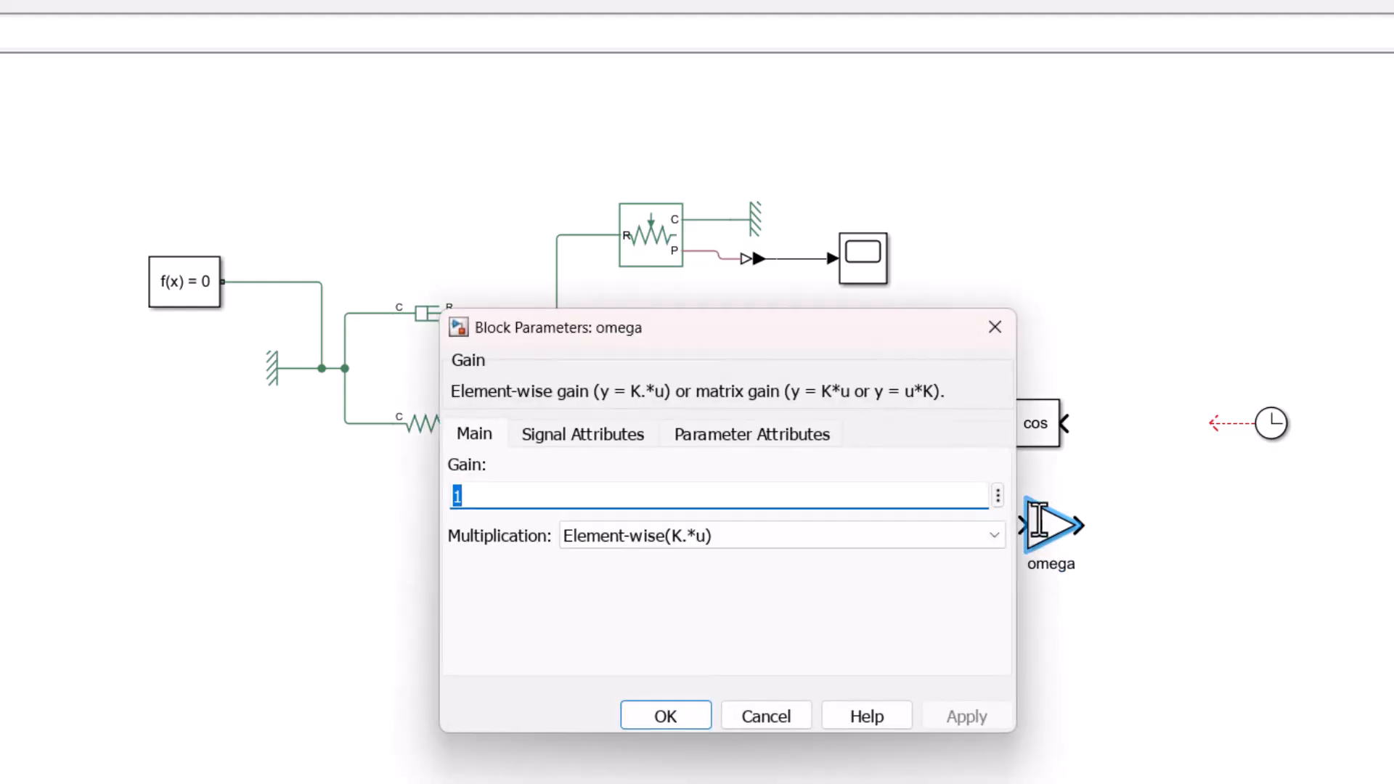
type("10")
key("Return")
key("ctrl+i")
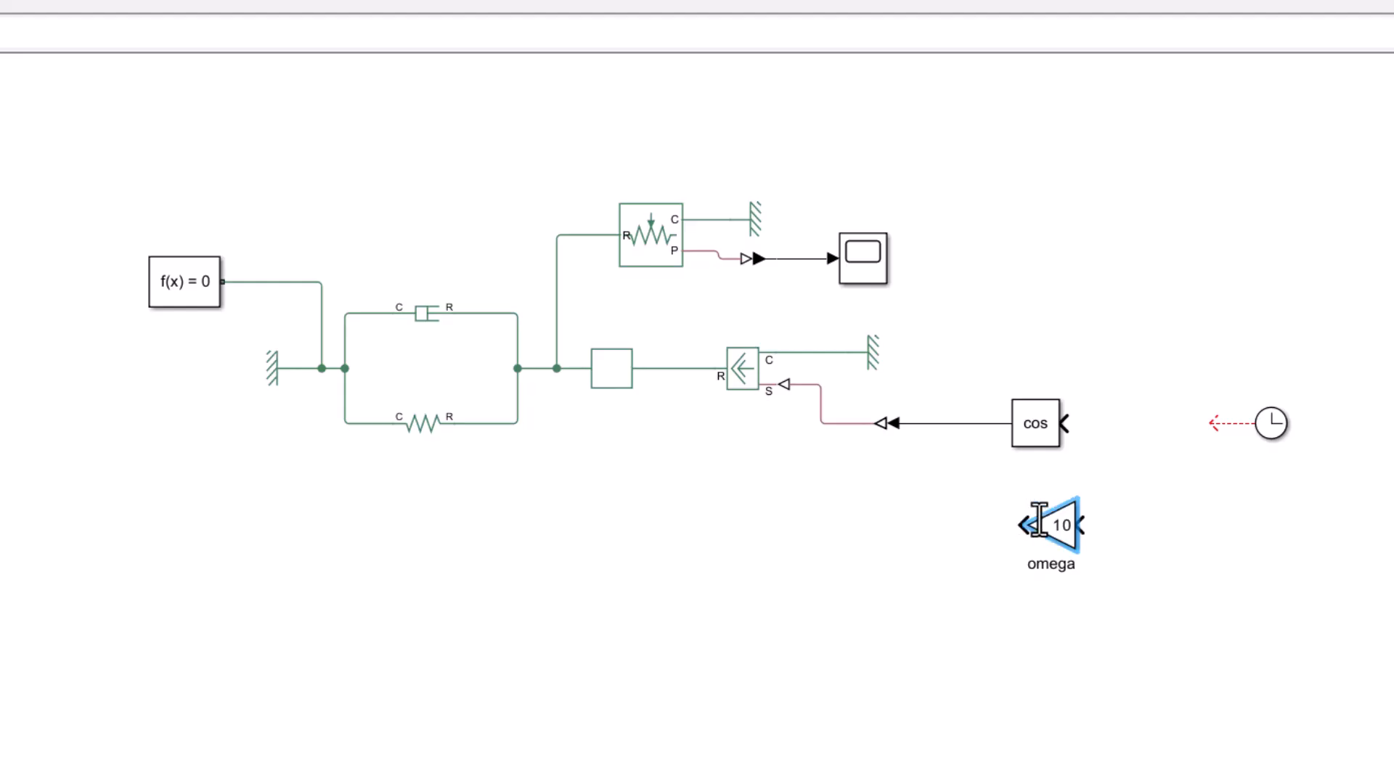
left_click_drag(1040, 523, 1191, 428)
Label the Cos block's input signal omega*t and its output signal cos(omega*t).
left_click(1132, 423)
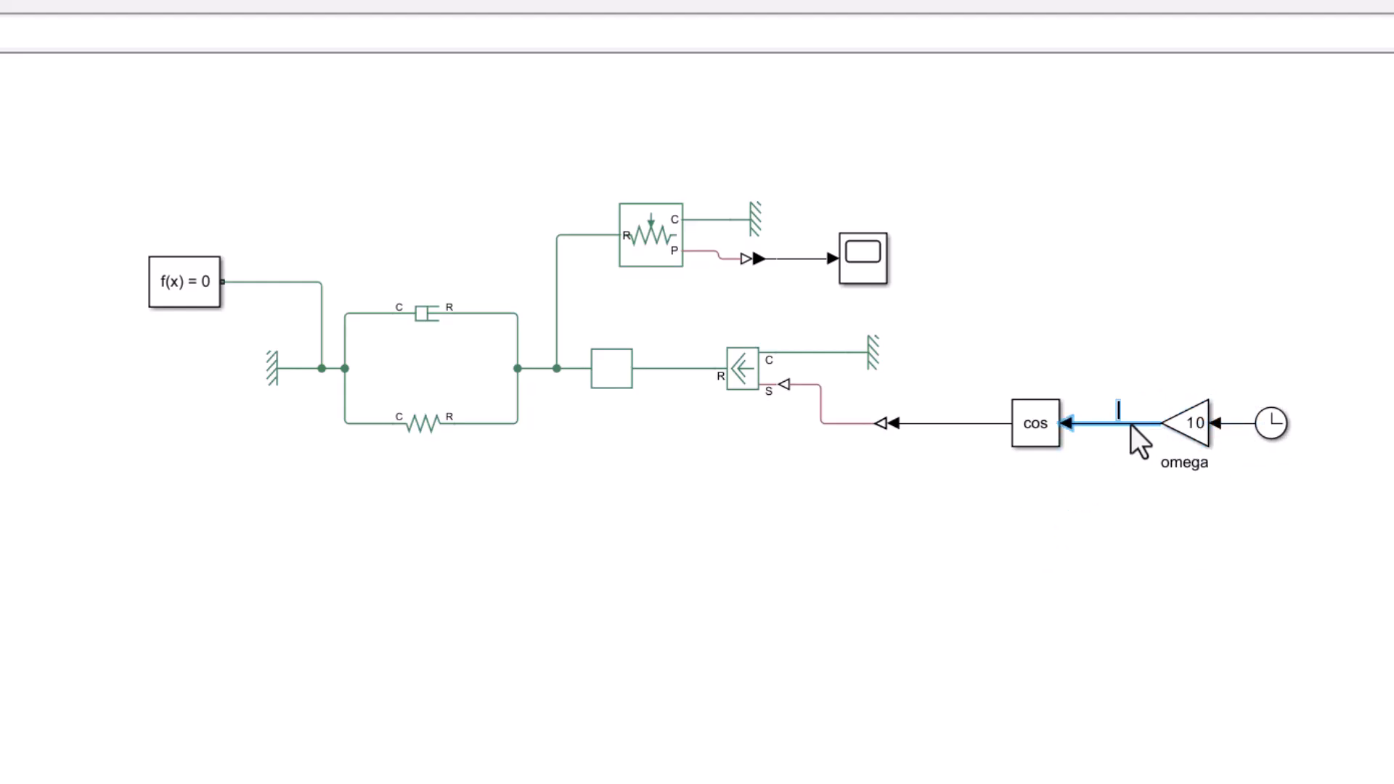
type("omega*")
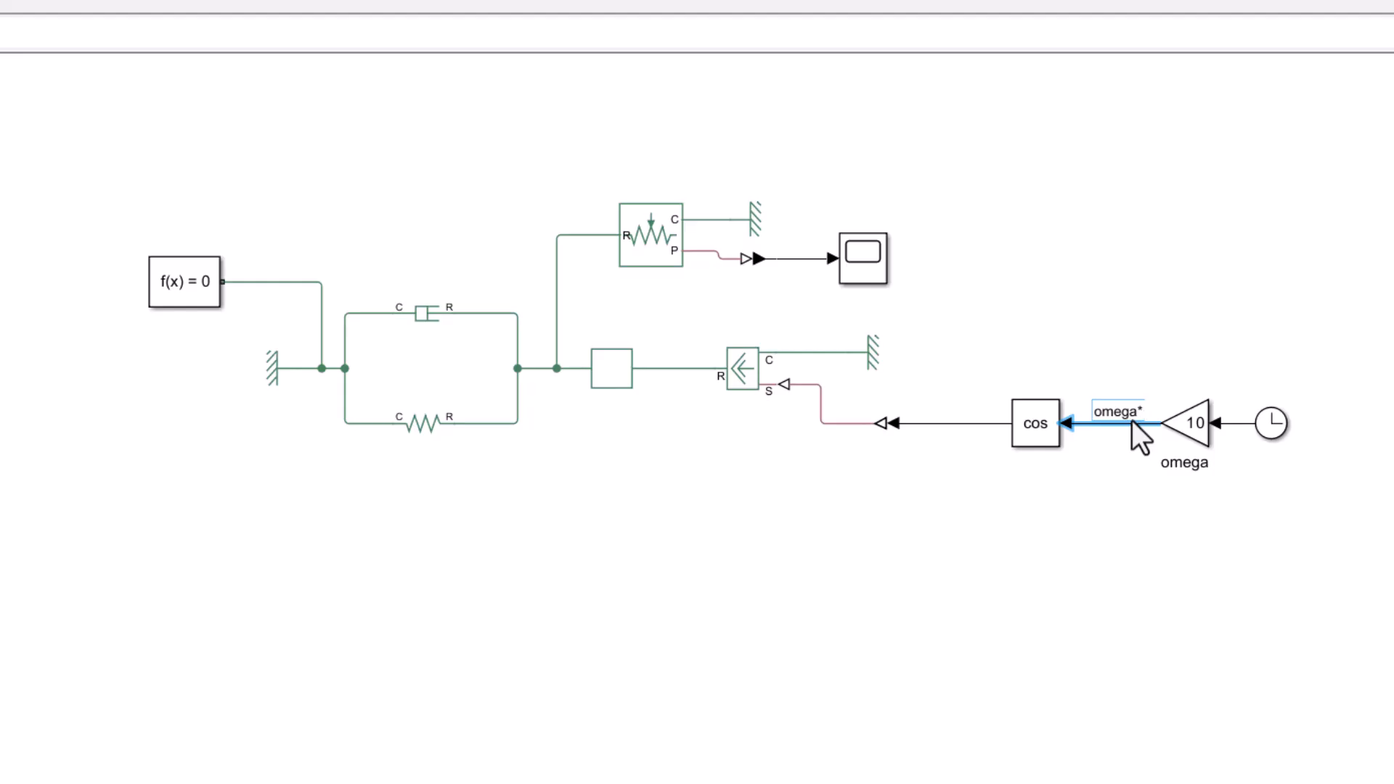
type("t")
left_click(984, 425)
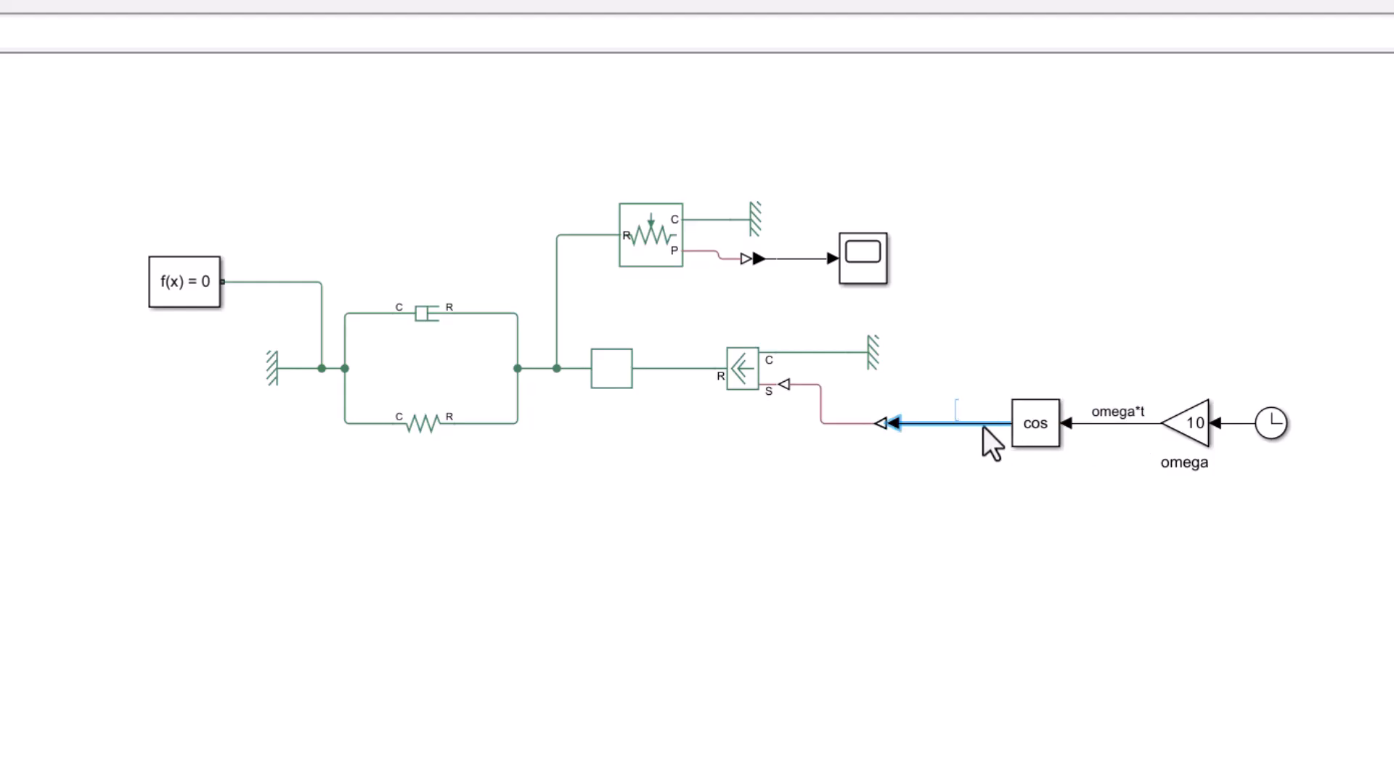
type("cos(omega*t")
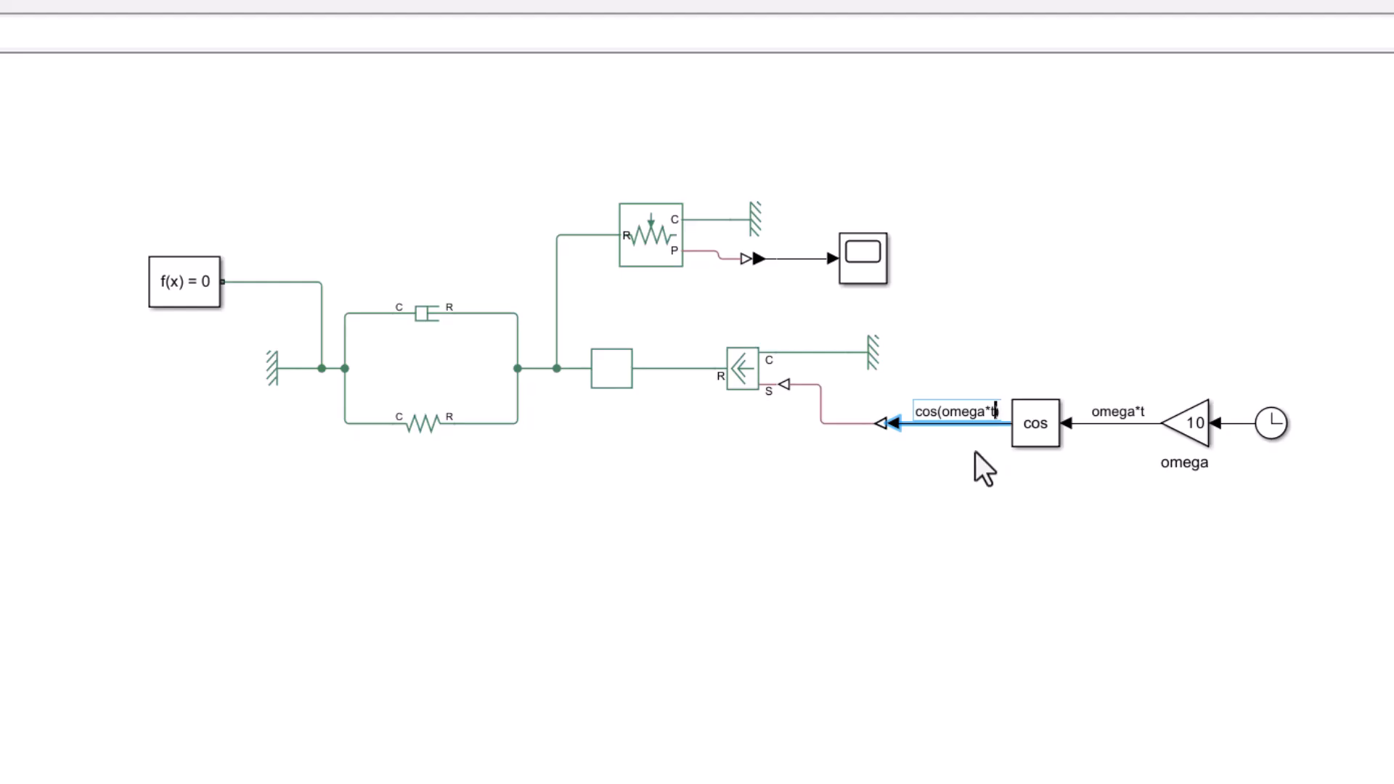
left_click(897, 457)
Widen the gap between the Simulink-PS Converter and the Cos block by moving the converter and the Cos, omega and Clock blocks apart.
left_click_drag(877, 434, 851, 422)
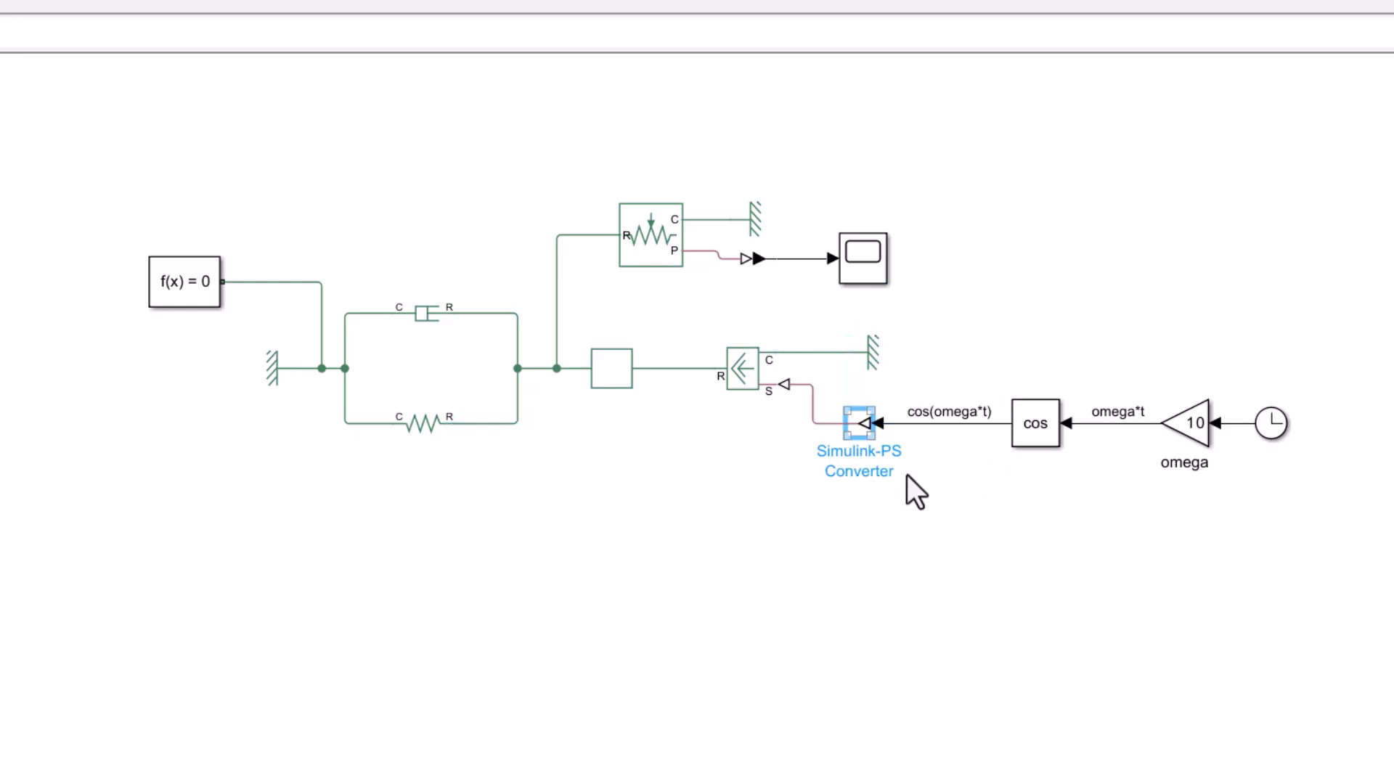
left_click_drag(1352, 355, 1153, 439)
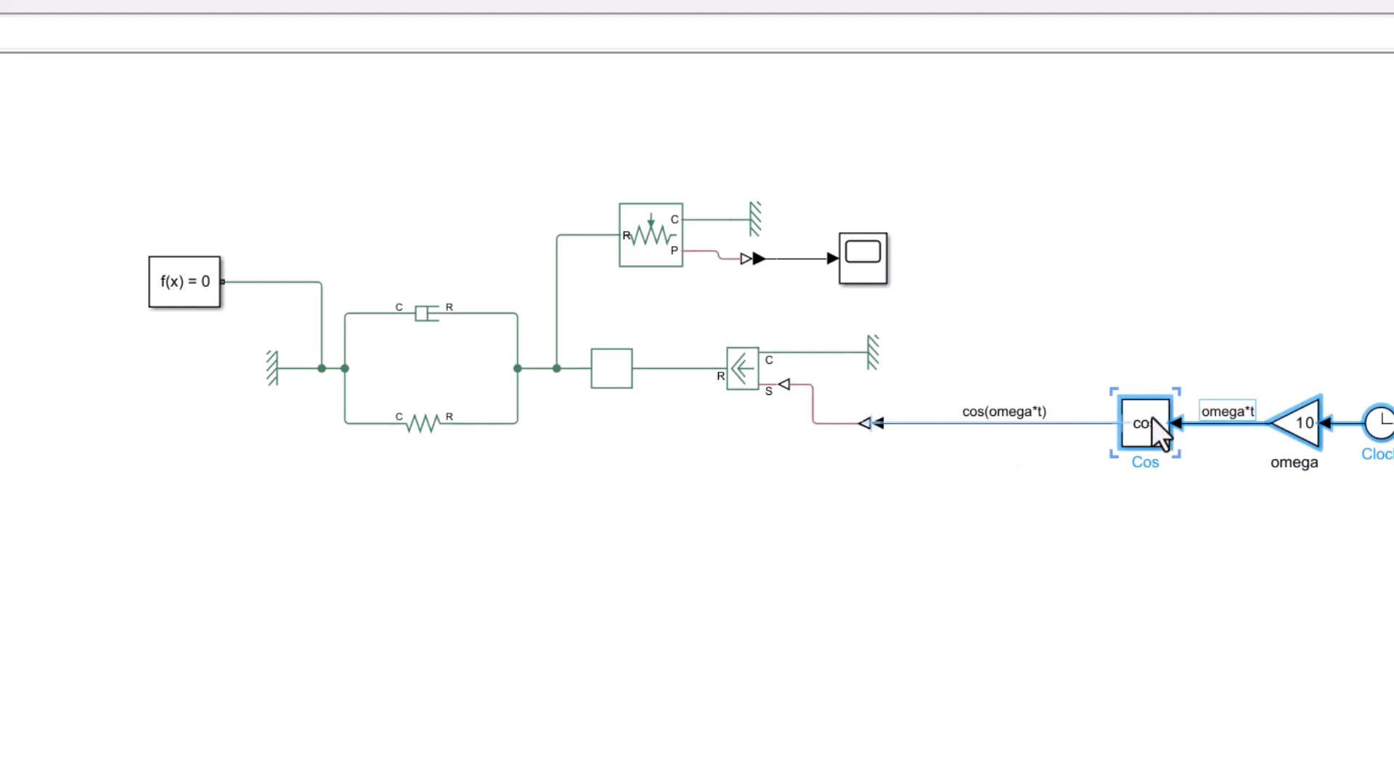
left_click(1036, 552)
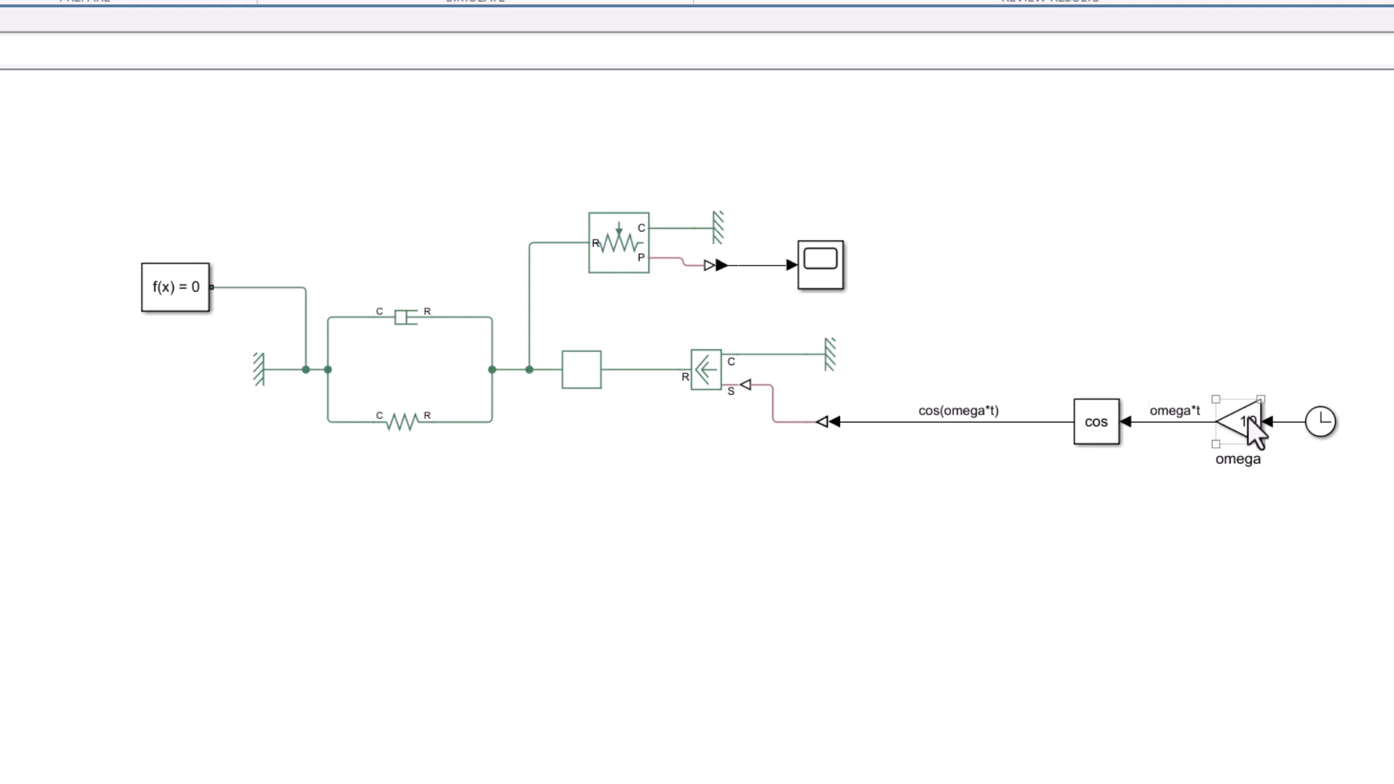
Duplicate the omega gain block below the cosine signal line, name the copy F0, and set its gain to 100.
left_click_drag(1241, 424, 890, 494)
double_click(895, 526)
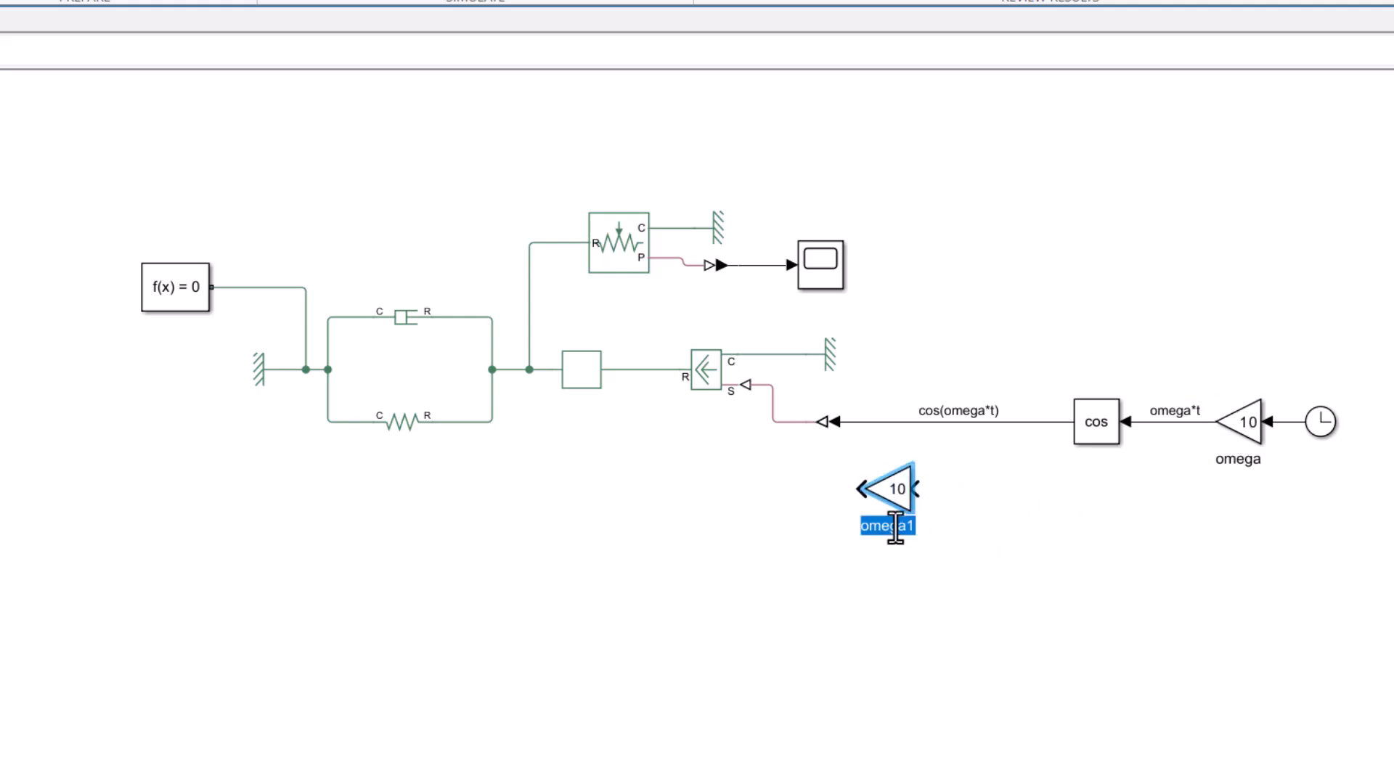
type("F0")
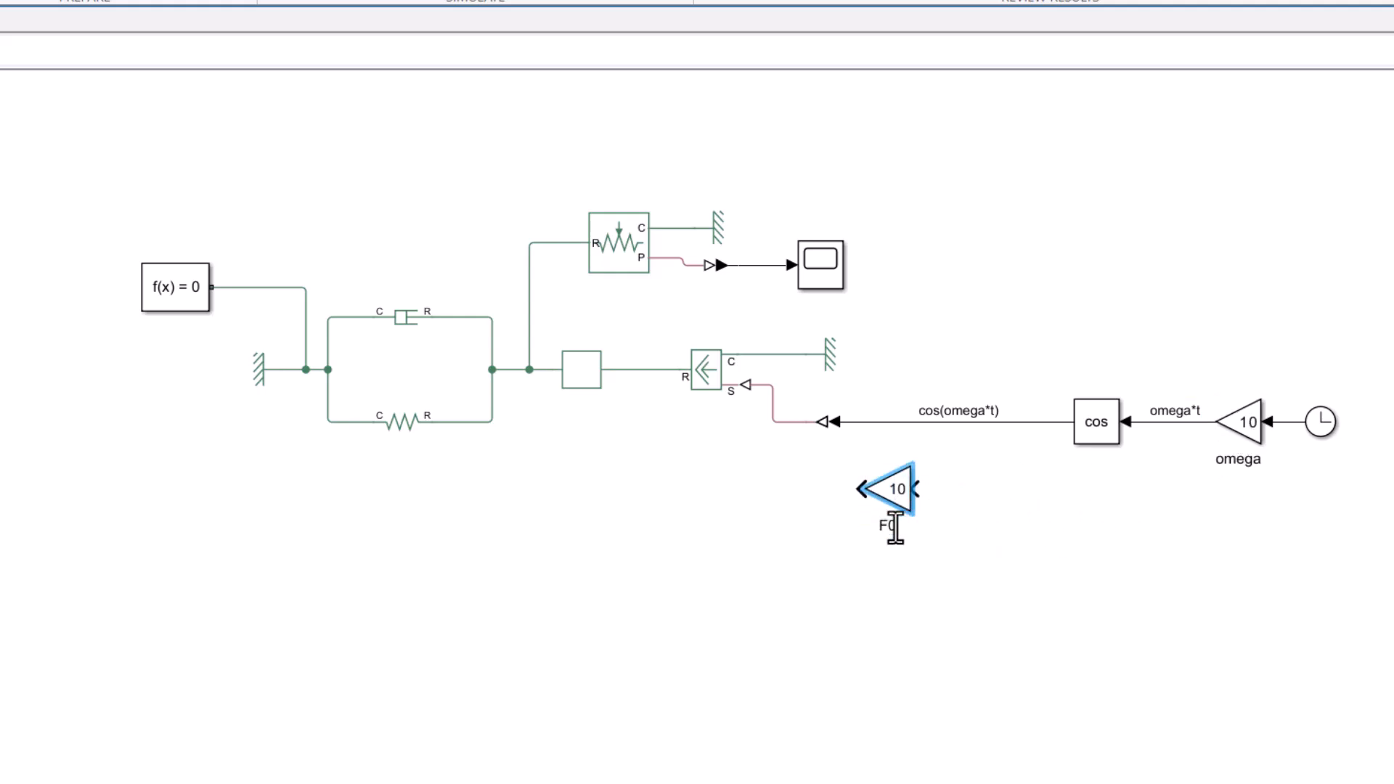
double_click(895, 489)
type("100")
key("Return")
Insert the F0 gain between the Cos block and the Simulink-PS Converter, enlarge it, and adjust the spacing of the force-input blocks.
left_click_drag(863, 509, 824, 421)
left_click(883, 422)
key("Delete")
left_click_drag(969, 451, 1077, 429)
left_click_drag(955, 467, 972, 437)
left_click_drag(1369, 356, 1000, 450)
left_click(980, 501)
Label the F0 block's output signal F0*cos(omega*t) and move the Simulink-PS Converter away from F0 to fit the label.
scroll(979, 500, "up", 2)
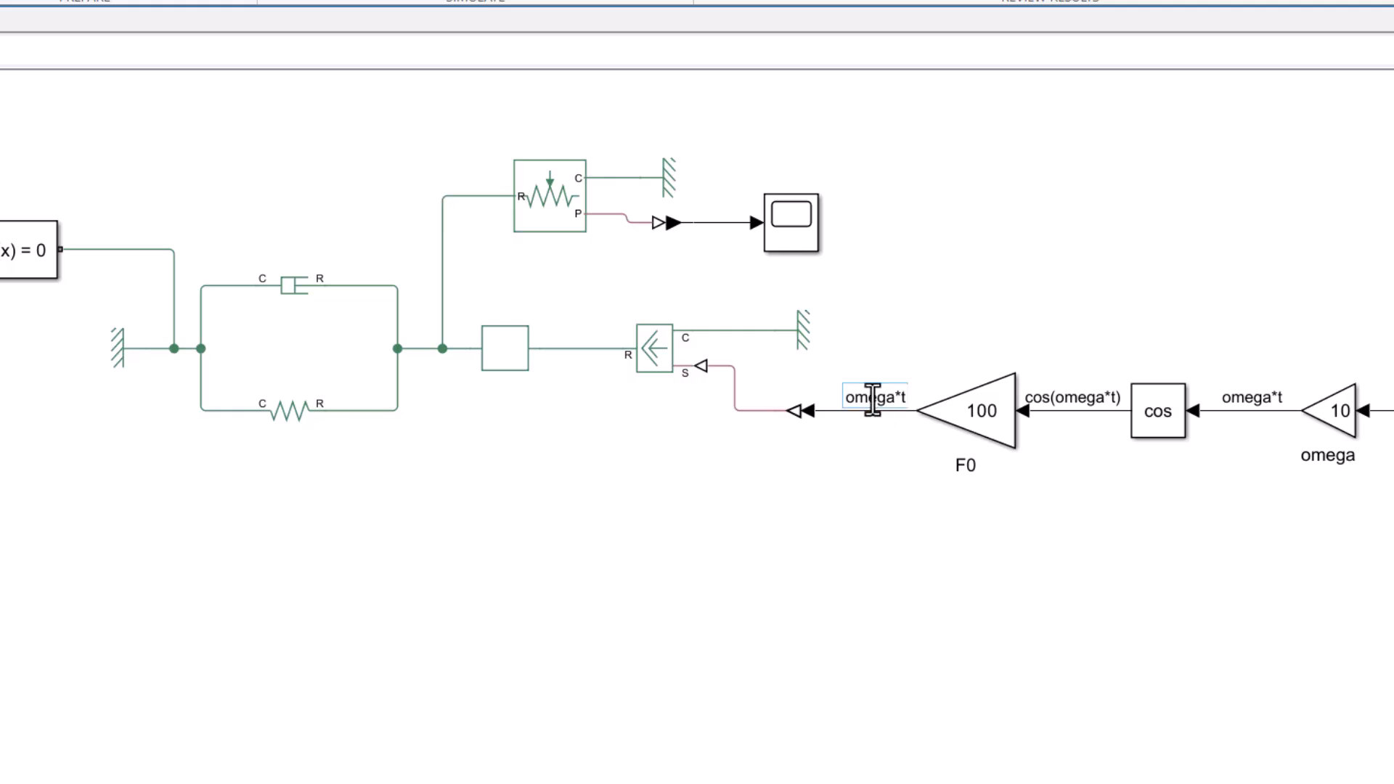
double_click(862, 398)
type("F0*cos(omega*t)")
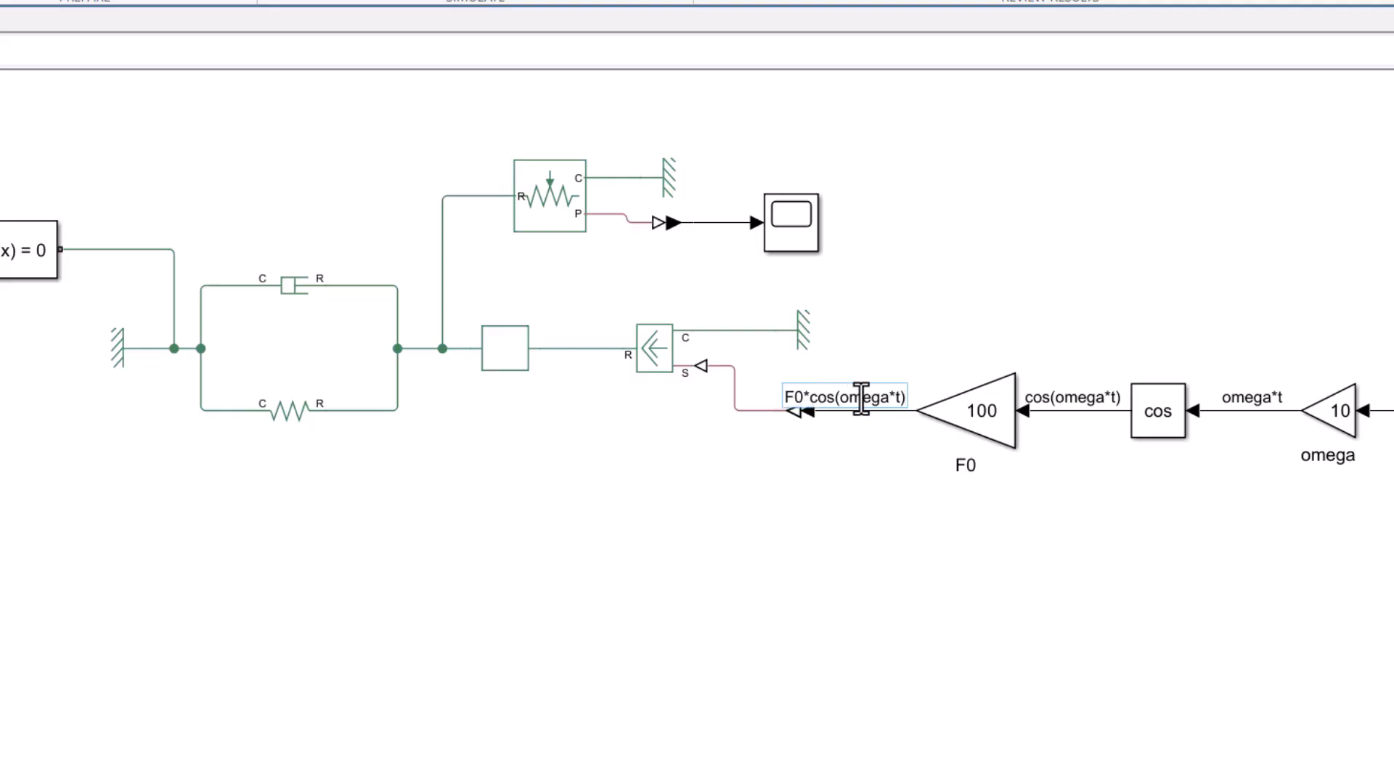
left_click(788, 543)
left_click_drag(791, 420, 763, 456)
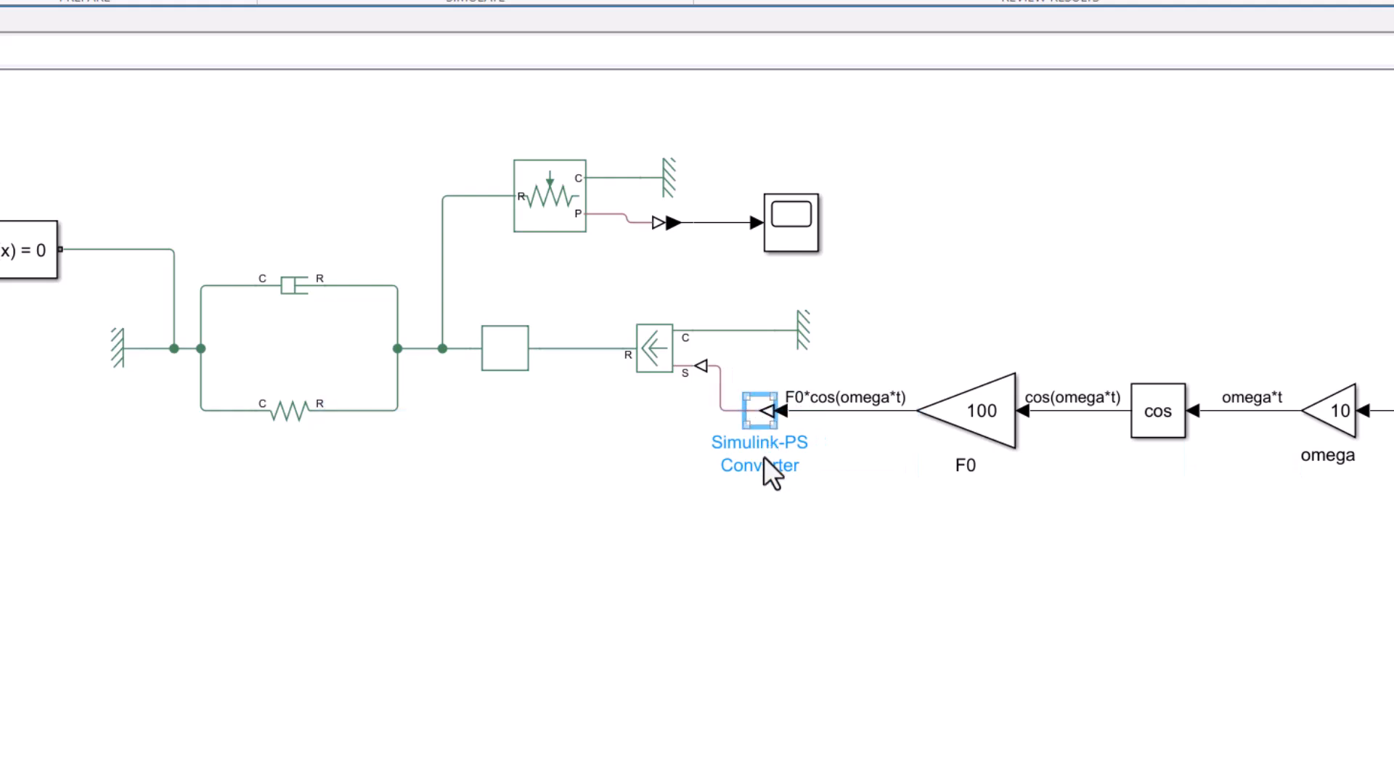
left_click(777, 543)
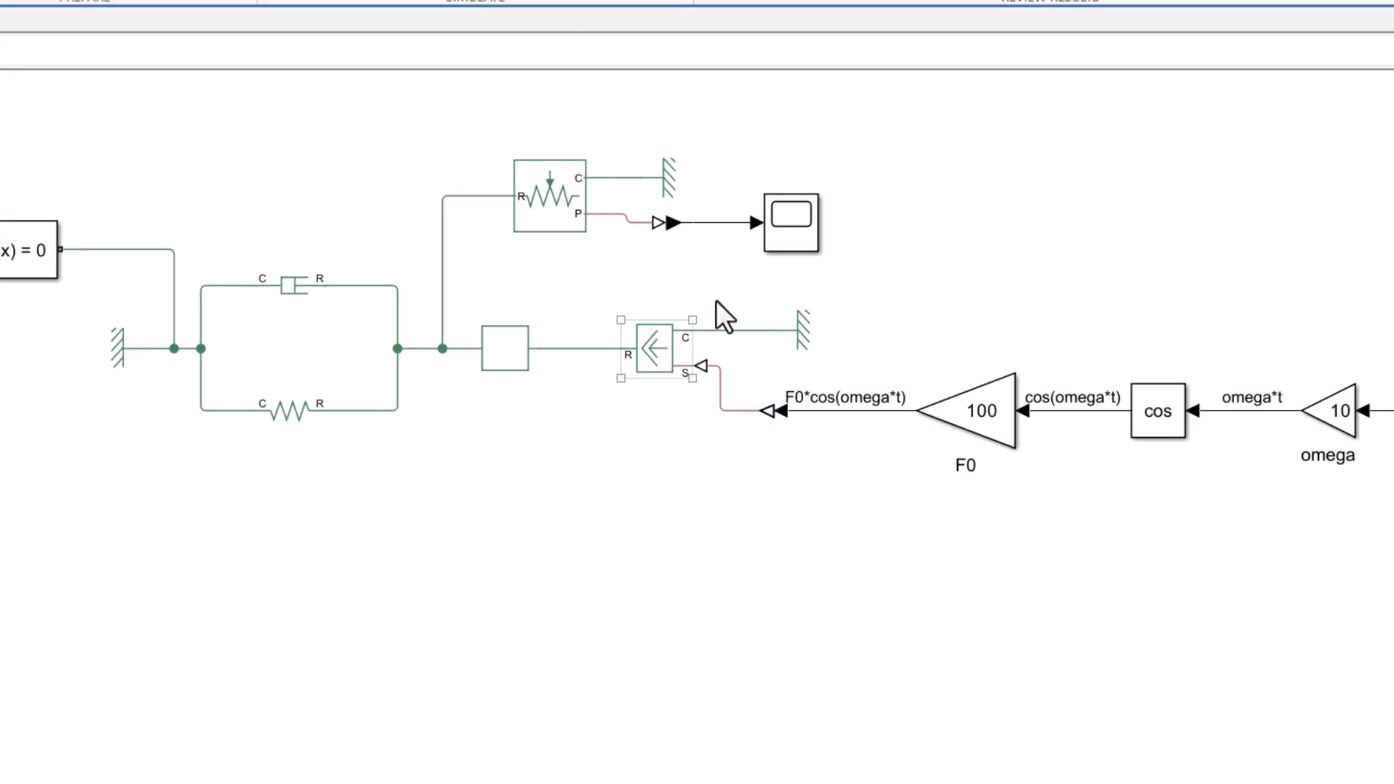
Open the Scope and zoom in on the upper peaks of the steady-state position response.
double_click(774, 237)
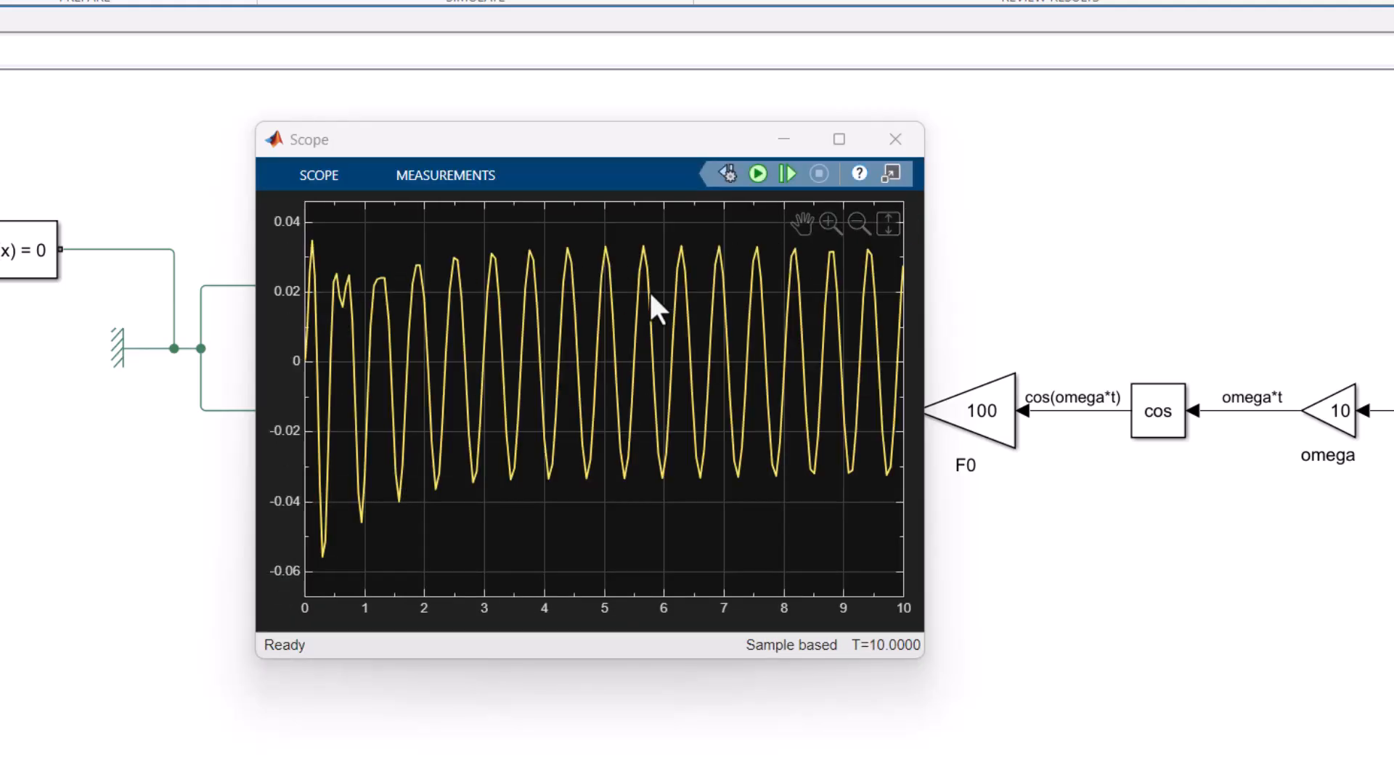
left_click(829, 222)
left_click_drag(716, 231, 580, 257)
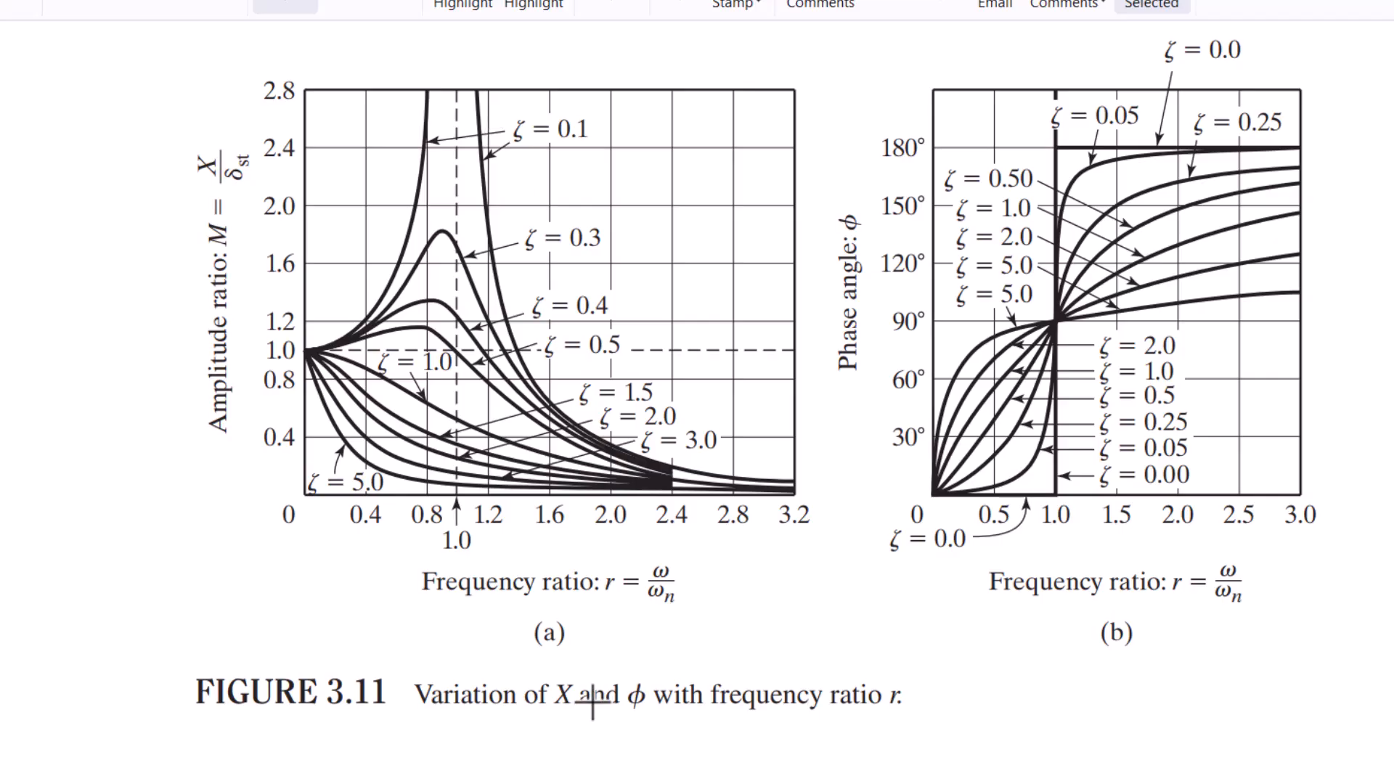
Switch to the MATLAB script, set k to 4000, rerun it, and check omega_n in the workspace.
left_click(638, 774)
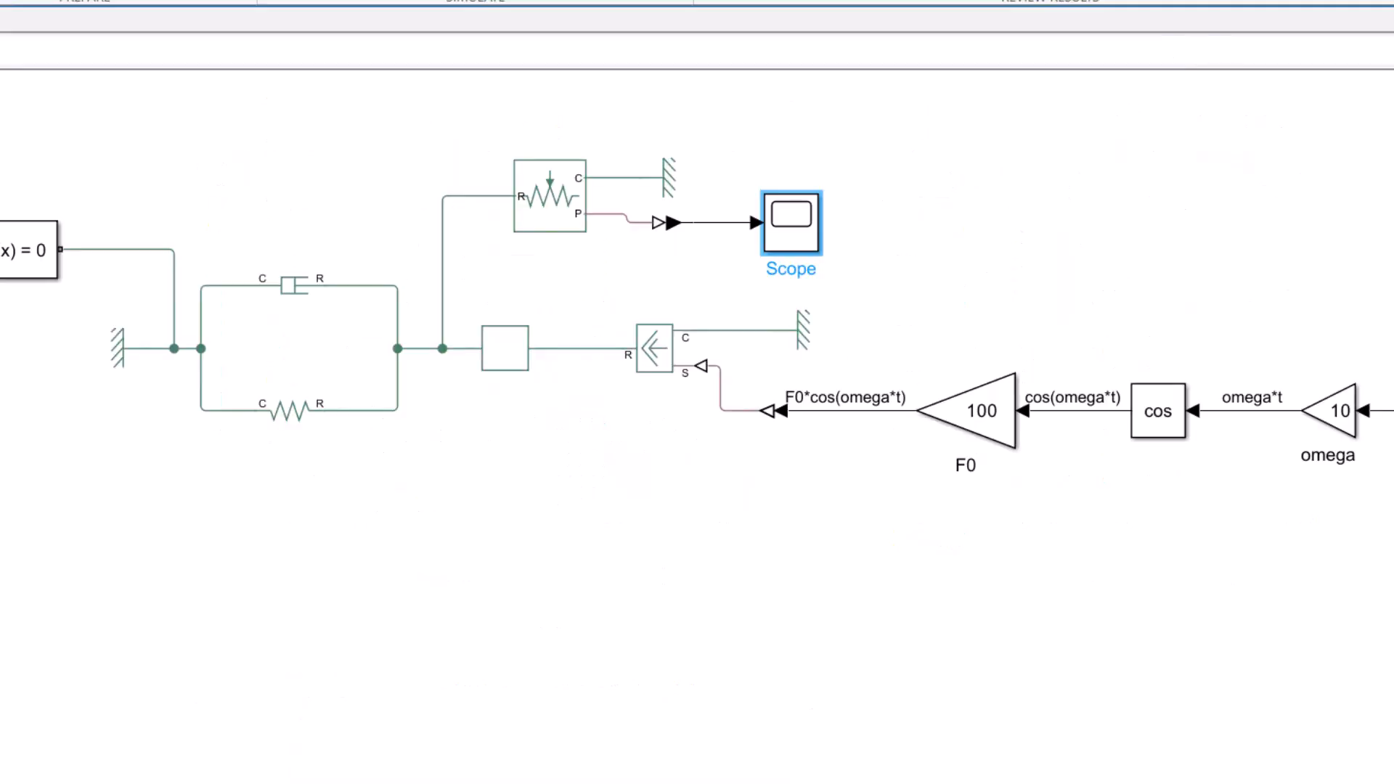
left_click(418, 774)
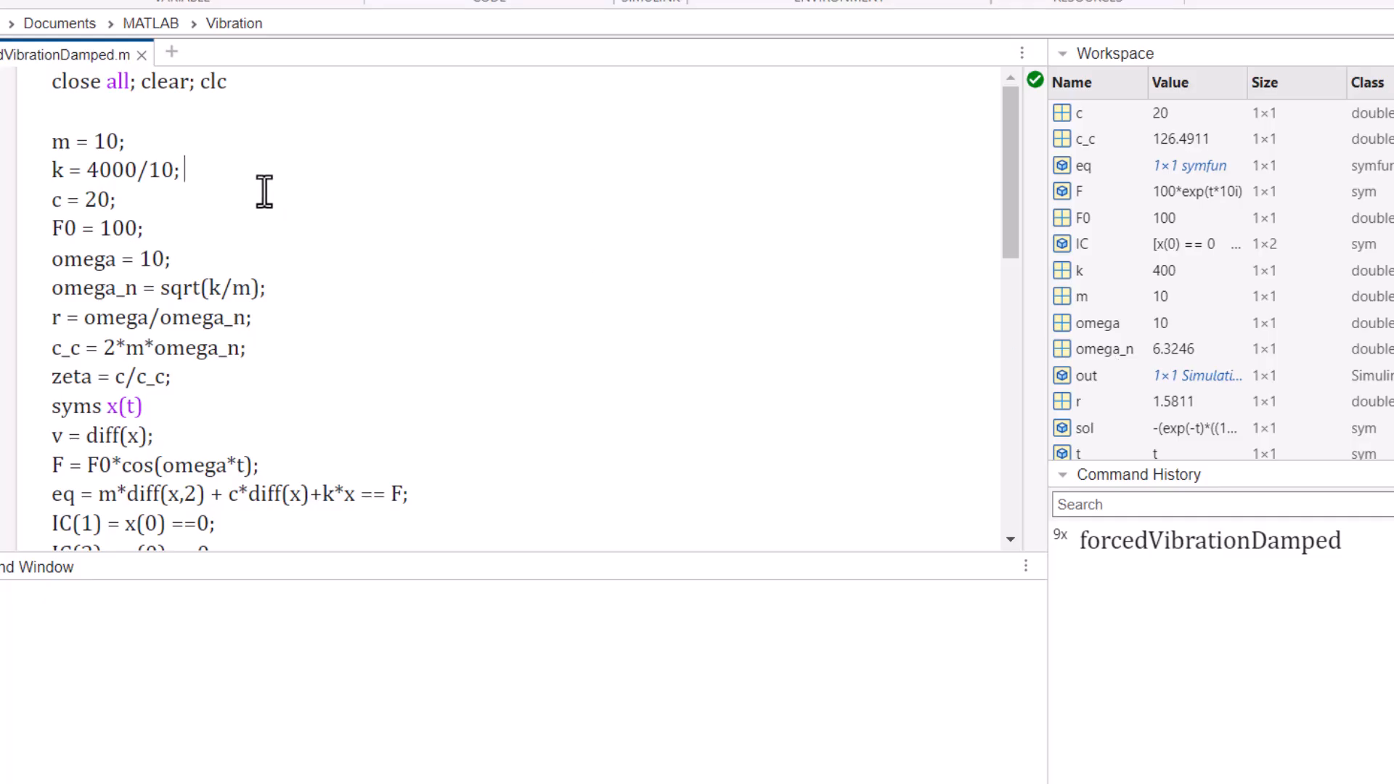
left_click(170, 175)
key("BackSpace")
key("BackSpace")
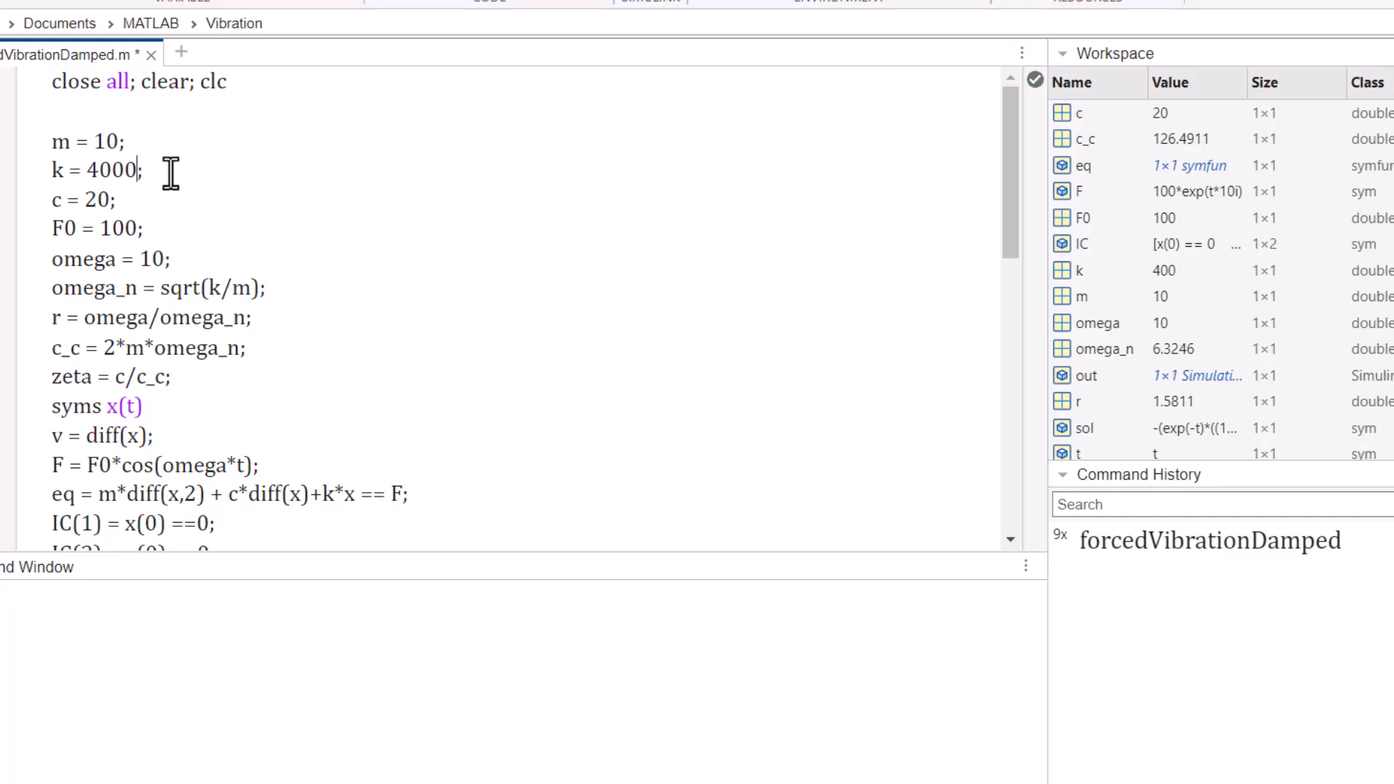
left_click_drag(146, 170, 45, 138)
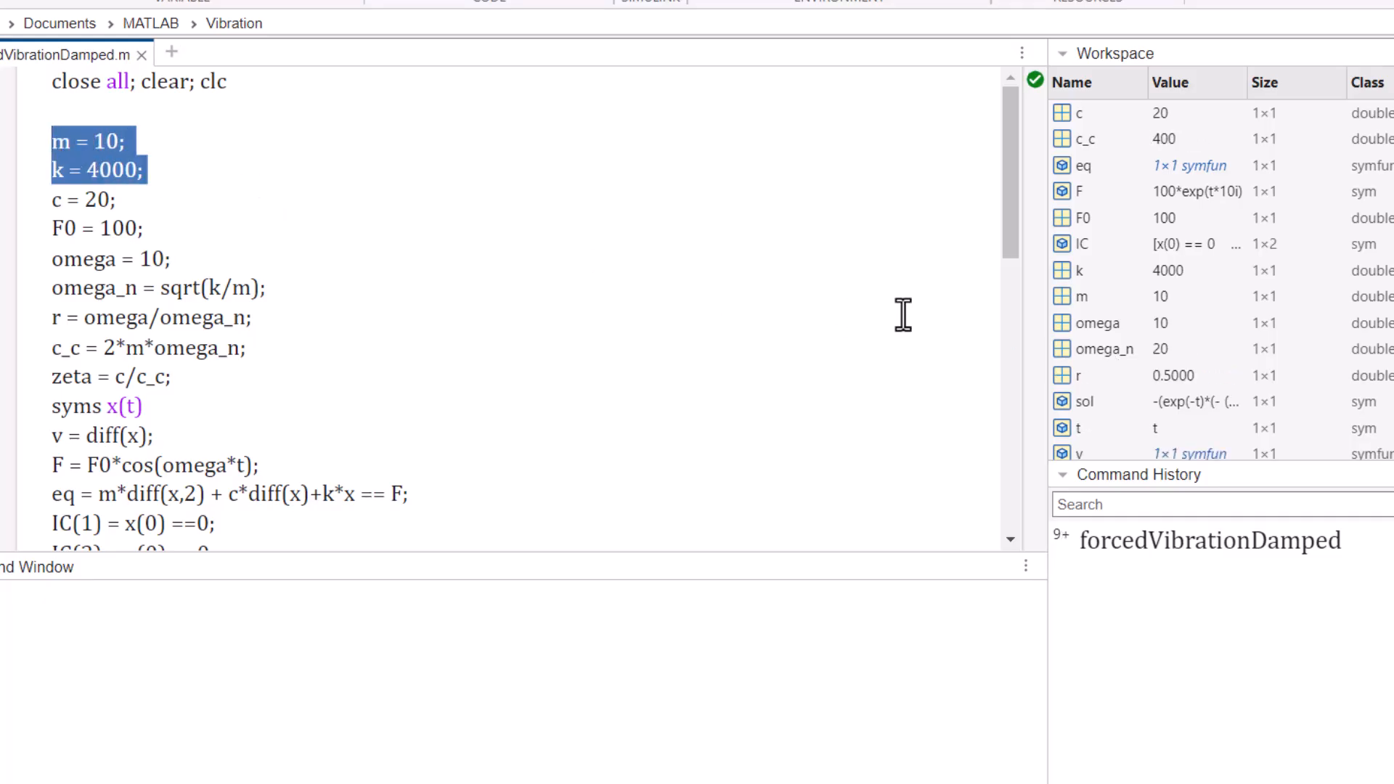
left_click(1170, 346)
left_click(692, 308)
Return to the Simulink model and set the omega block's gain to 20.
key("alt+Tab")
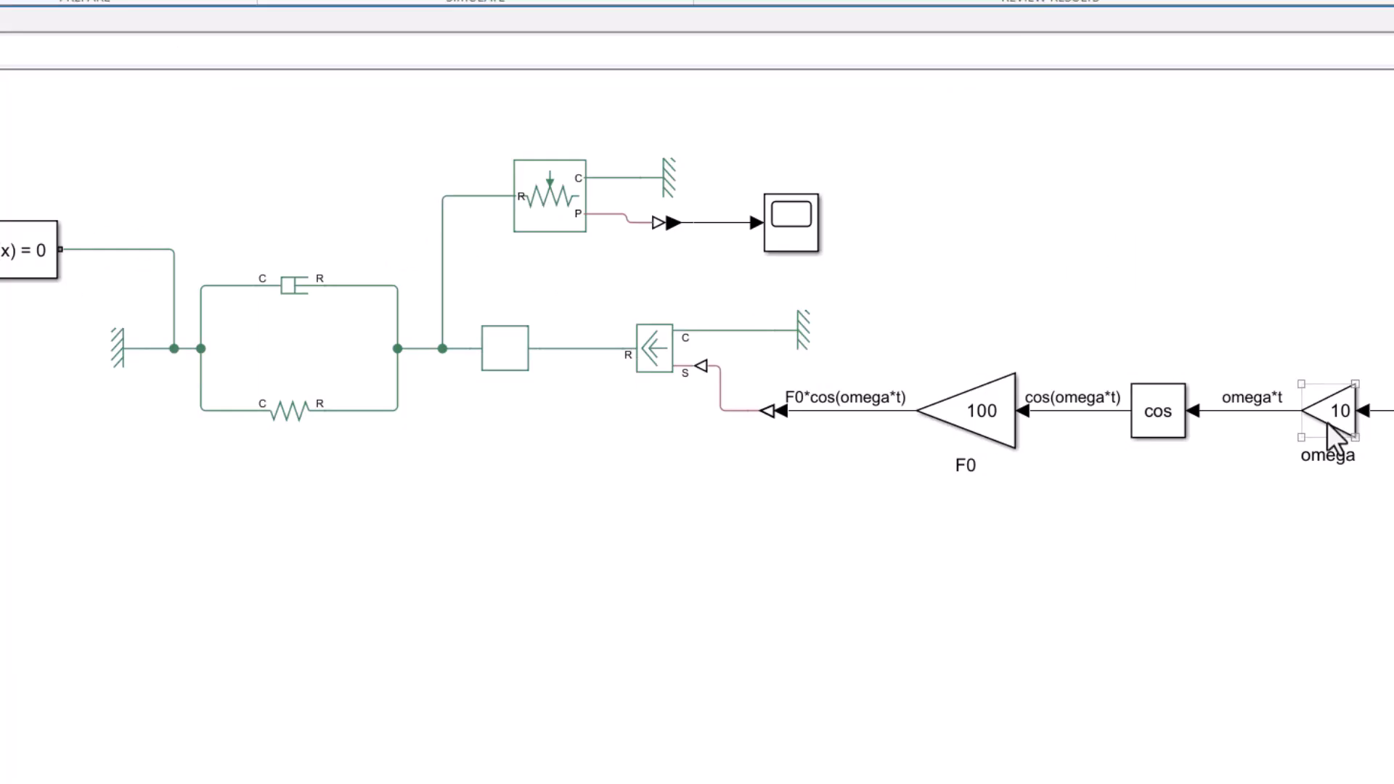
double_click(1336, 416)
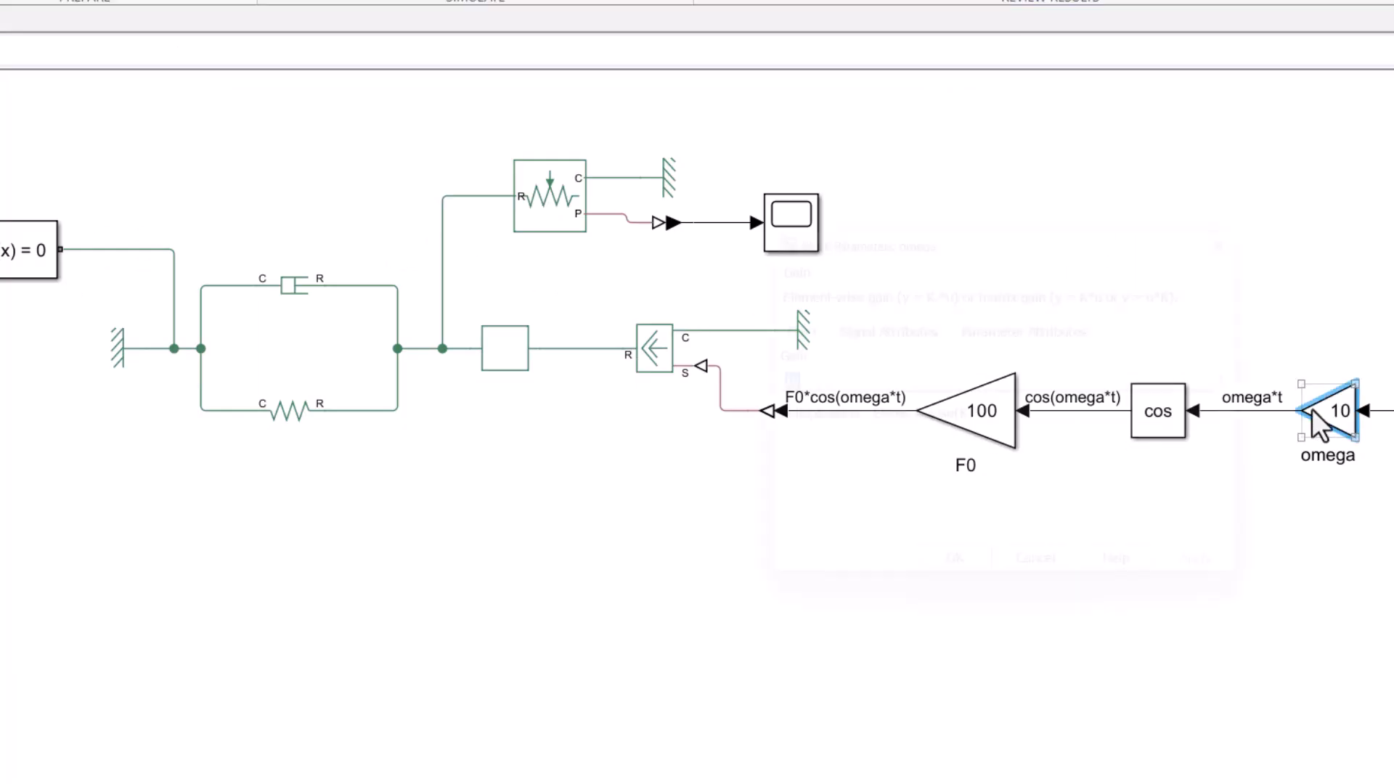
type("20")
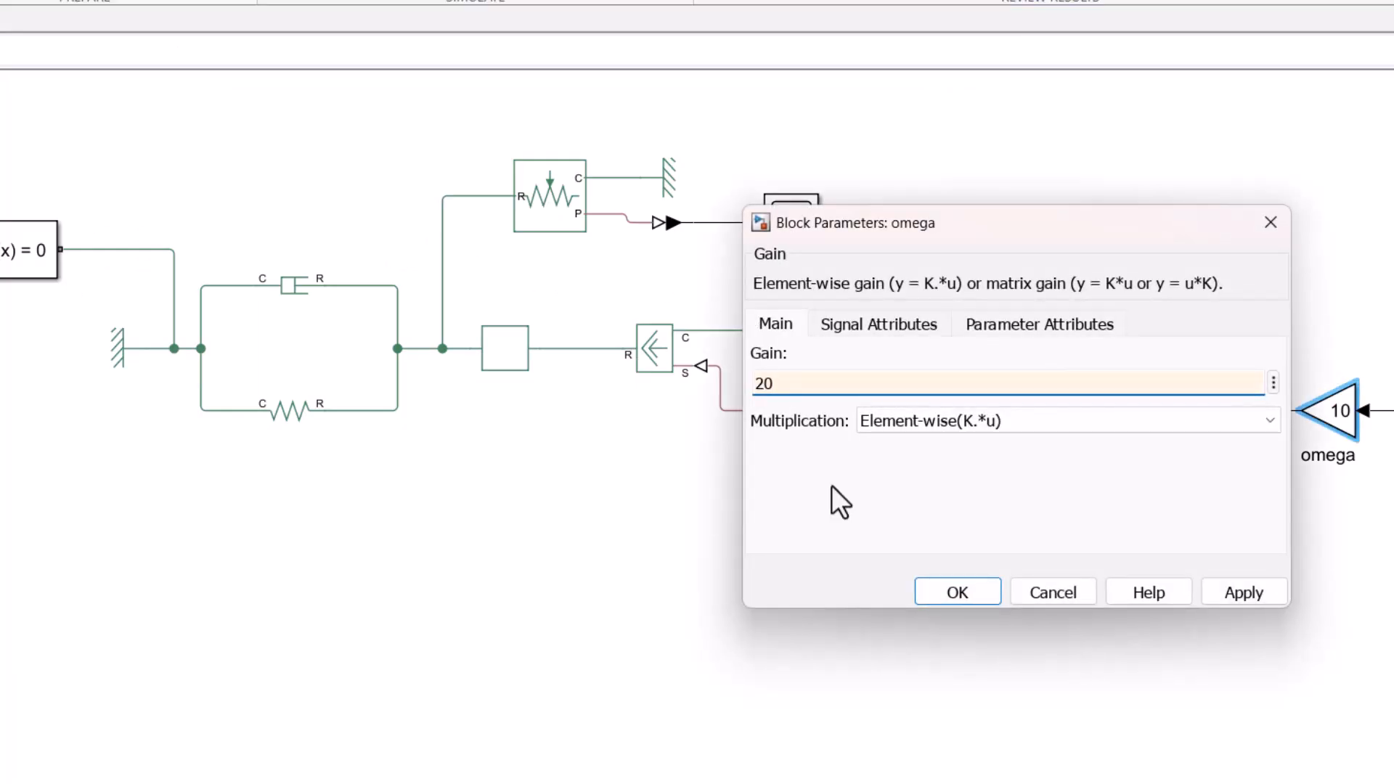
left_click(940, 591)
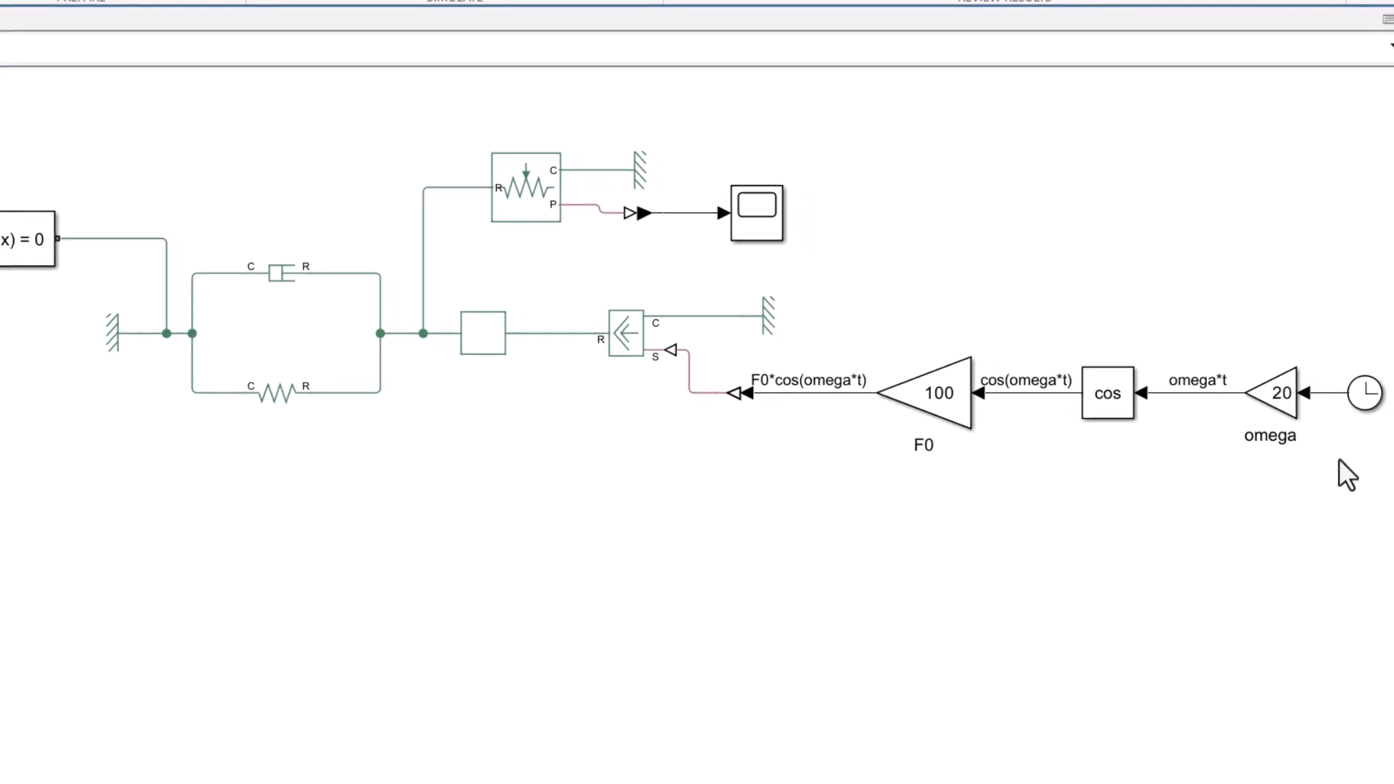
left_click_drag(1347, 469, 848, 273)
left_click(848, 273)
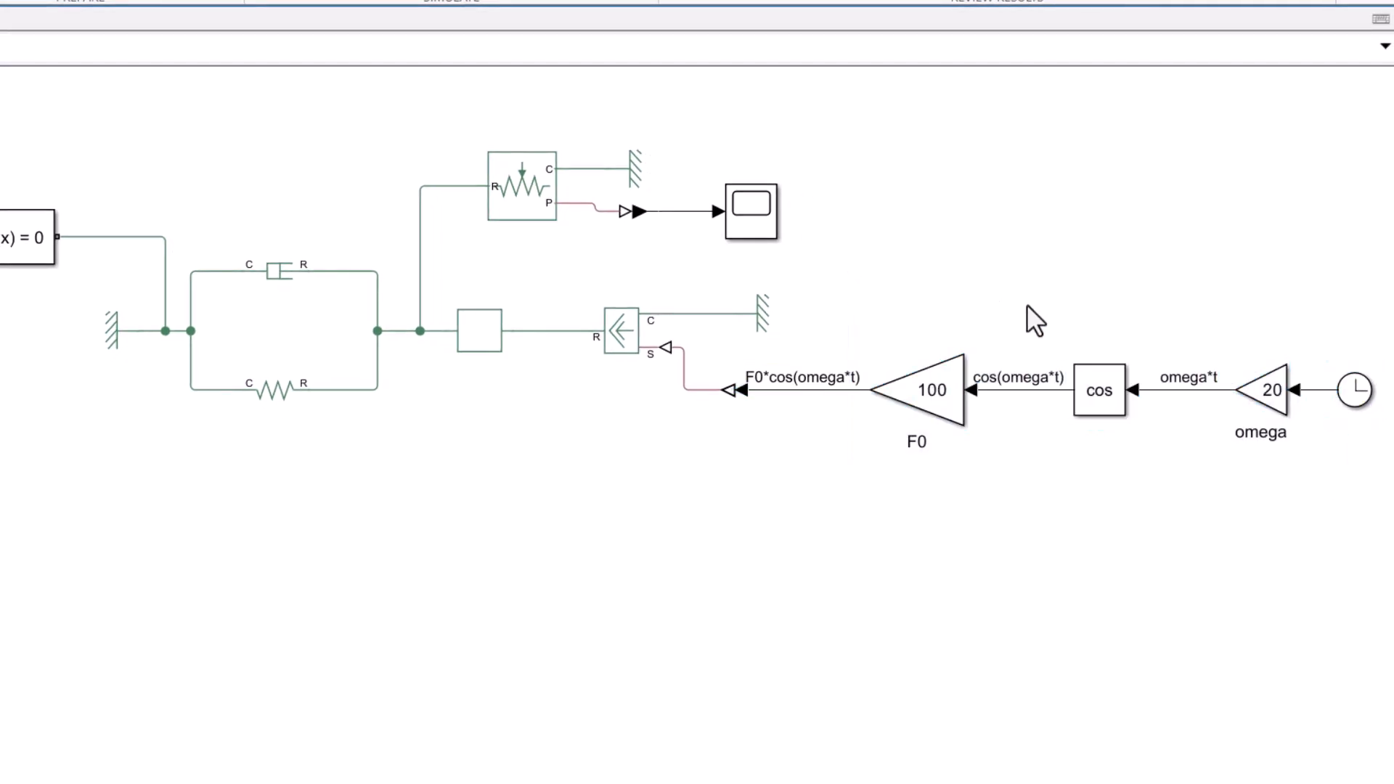
left_click_drag(1348, 330, 866, 443)
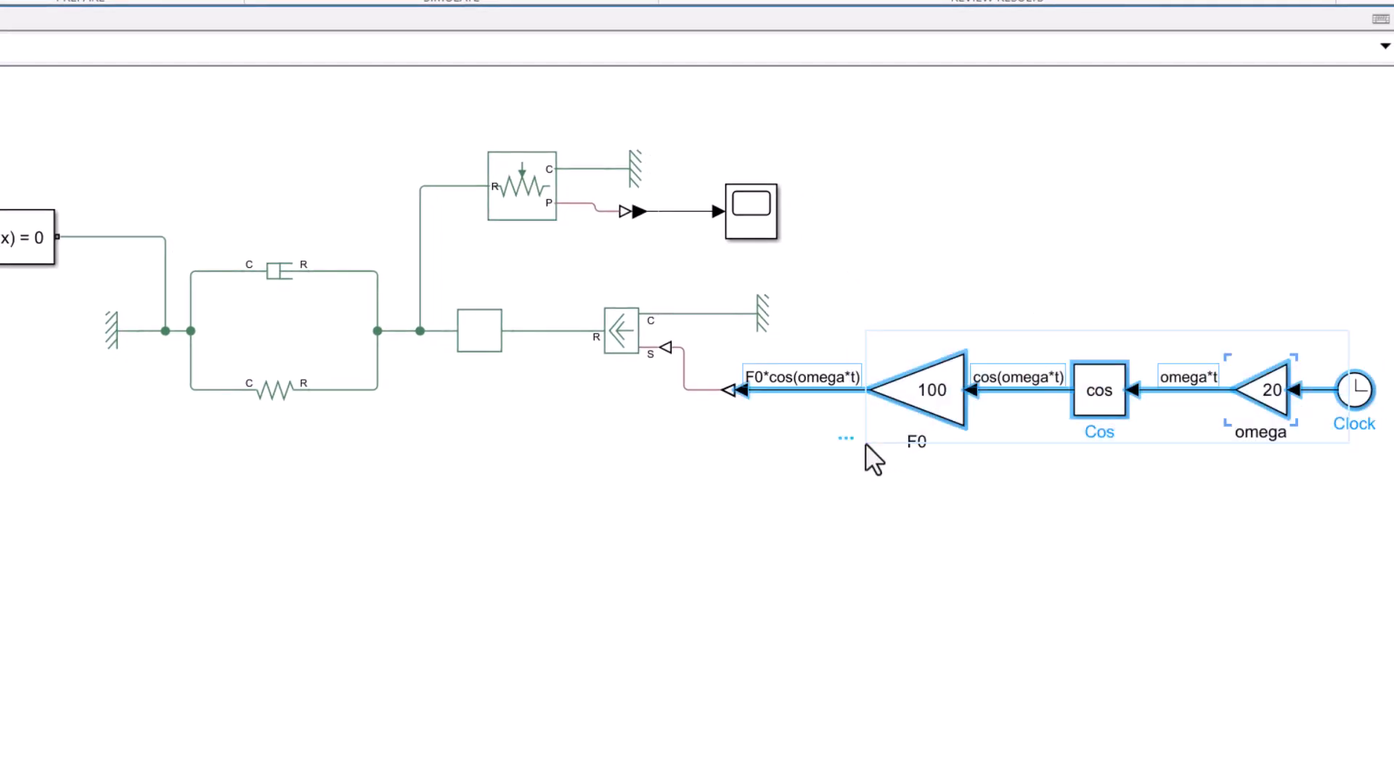
left_click(710, 324)
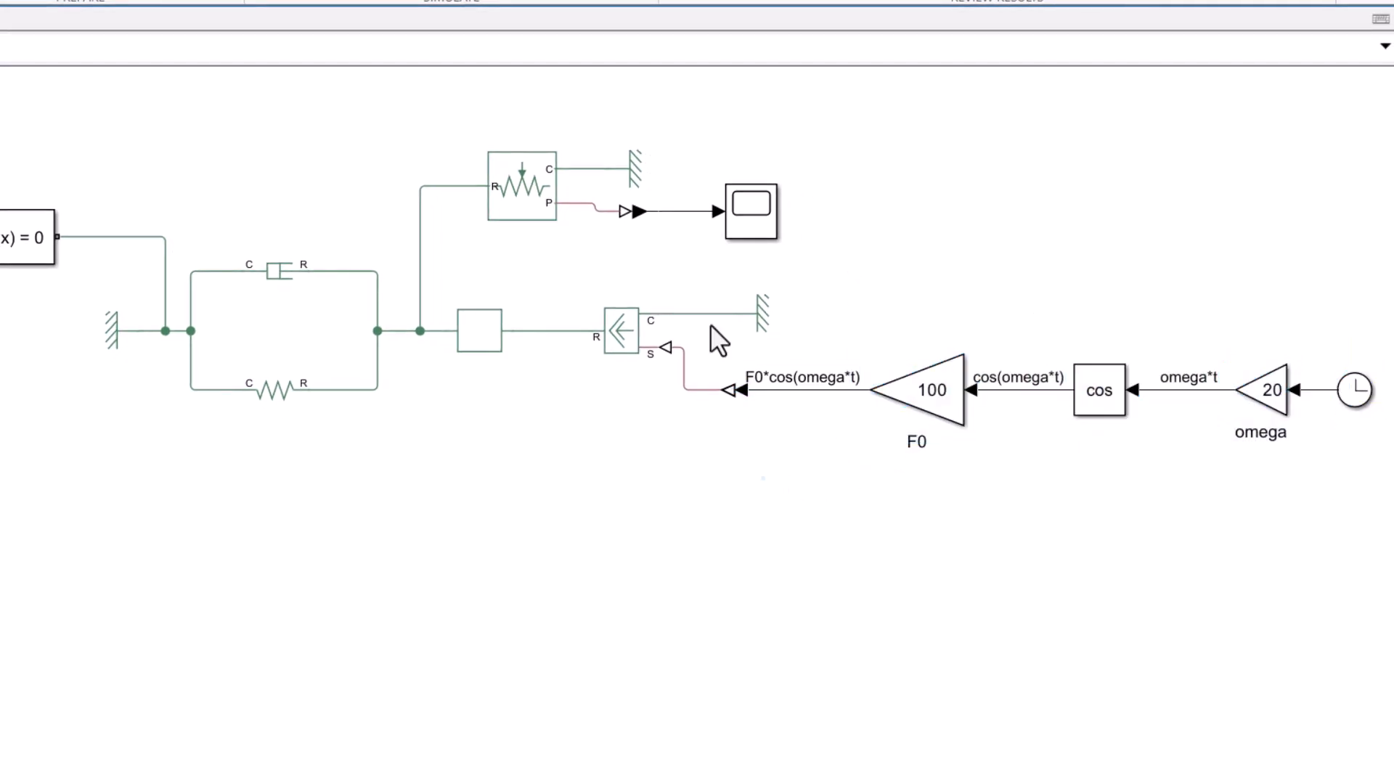
Open the Scope, fit the axes to the full position response, inspect it, and close the Scope.
double_click(729, 190)
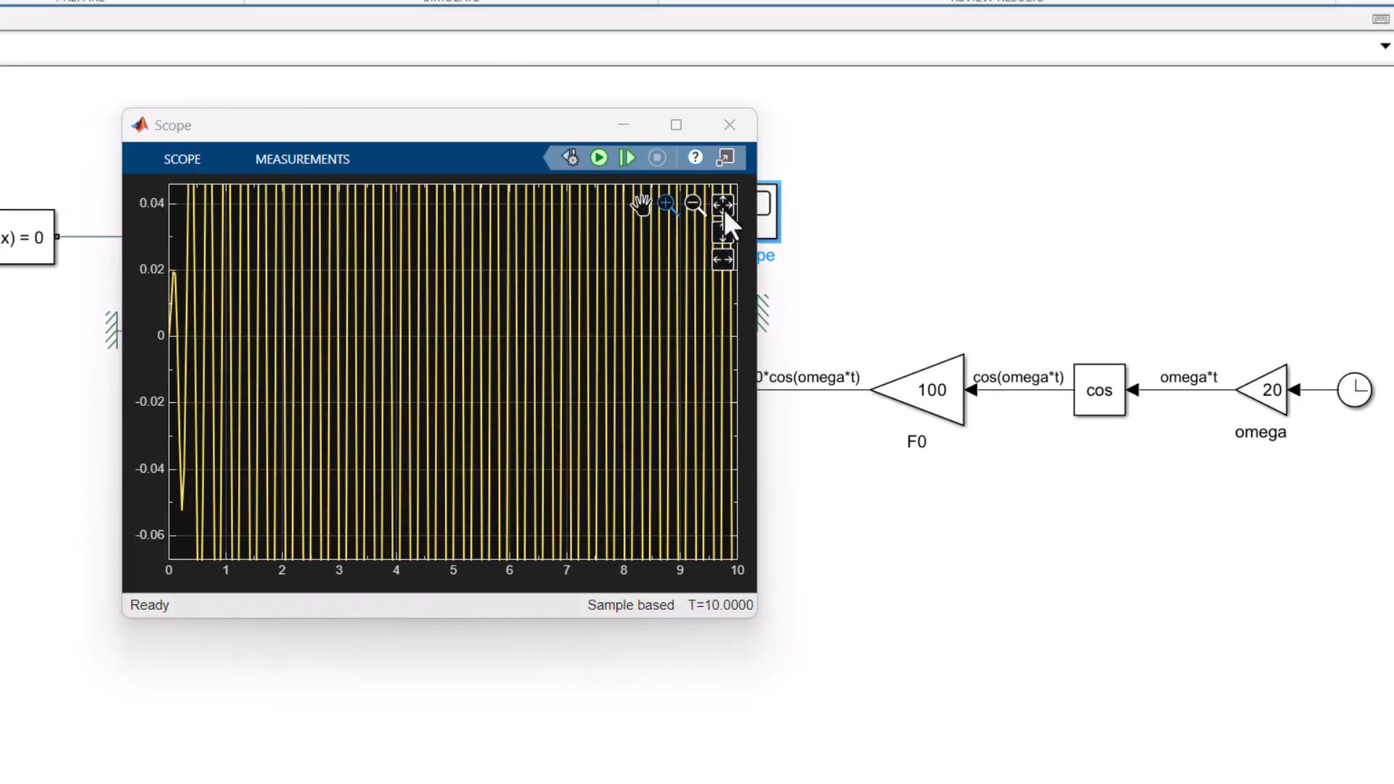
left_click(723, 205)
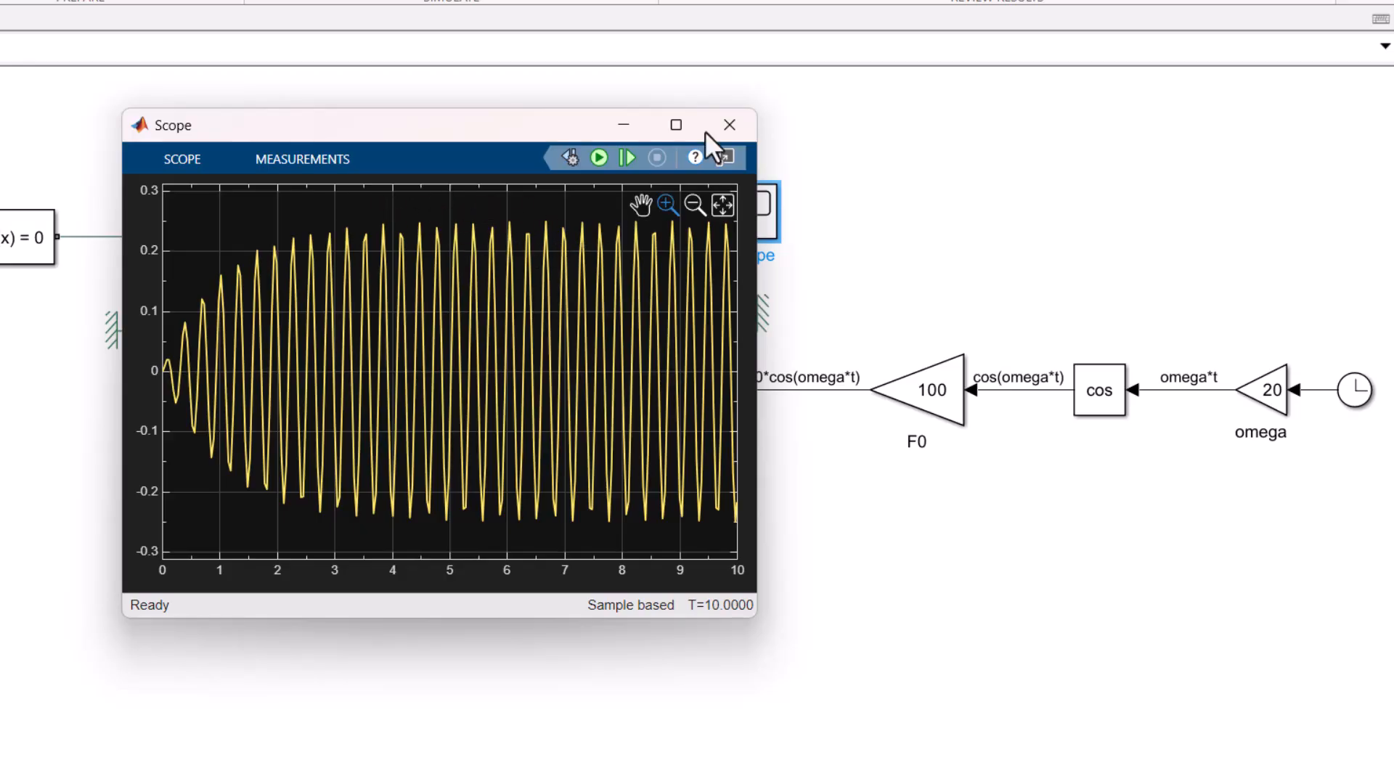
left_click(730, 125)
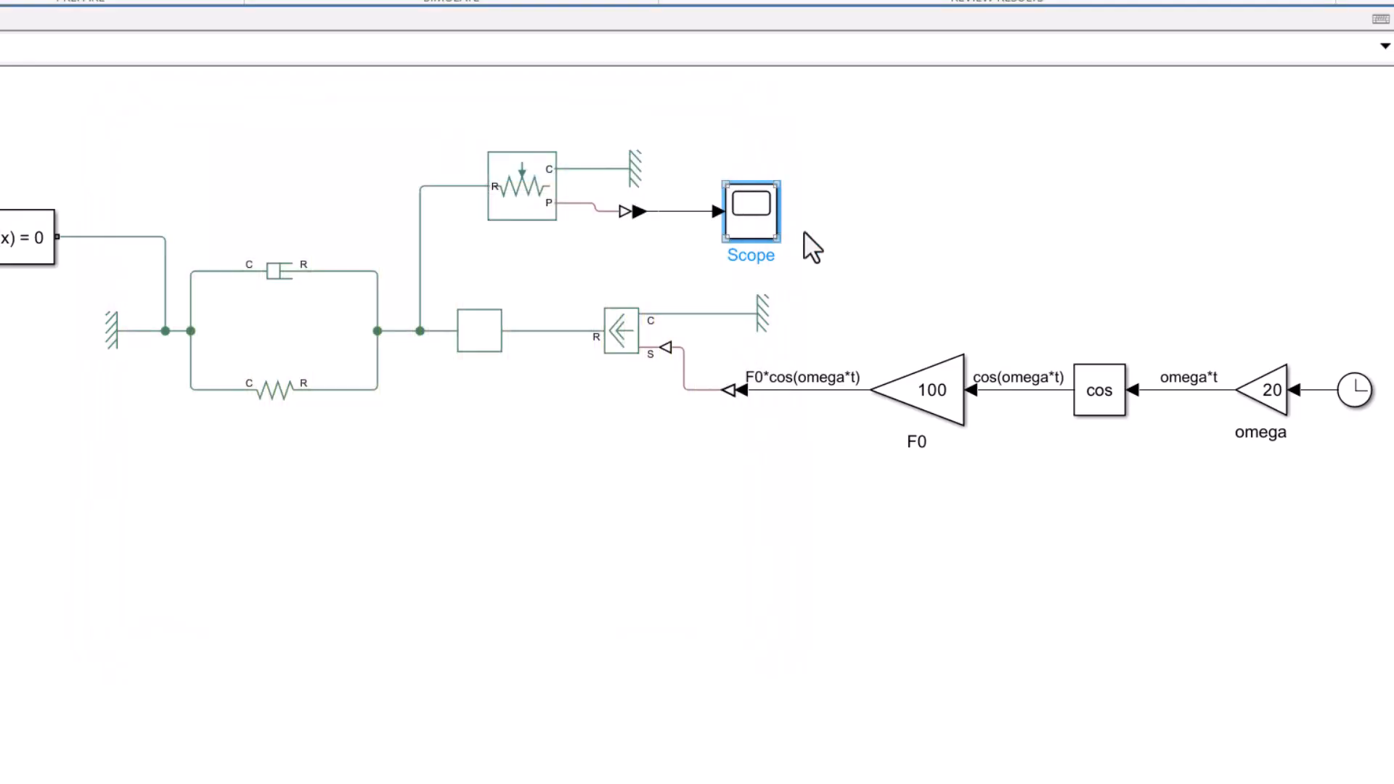
Set the Translational Damper's damping coefficient to 50 N*s/m.
left_click(276, 275)
double_click(274, 276)
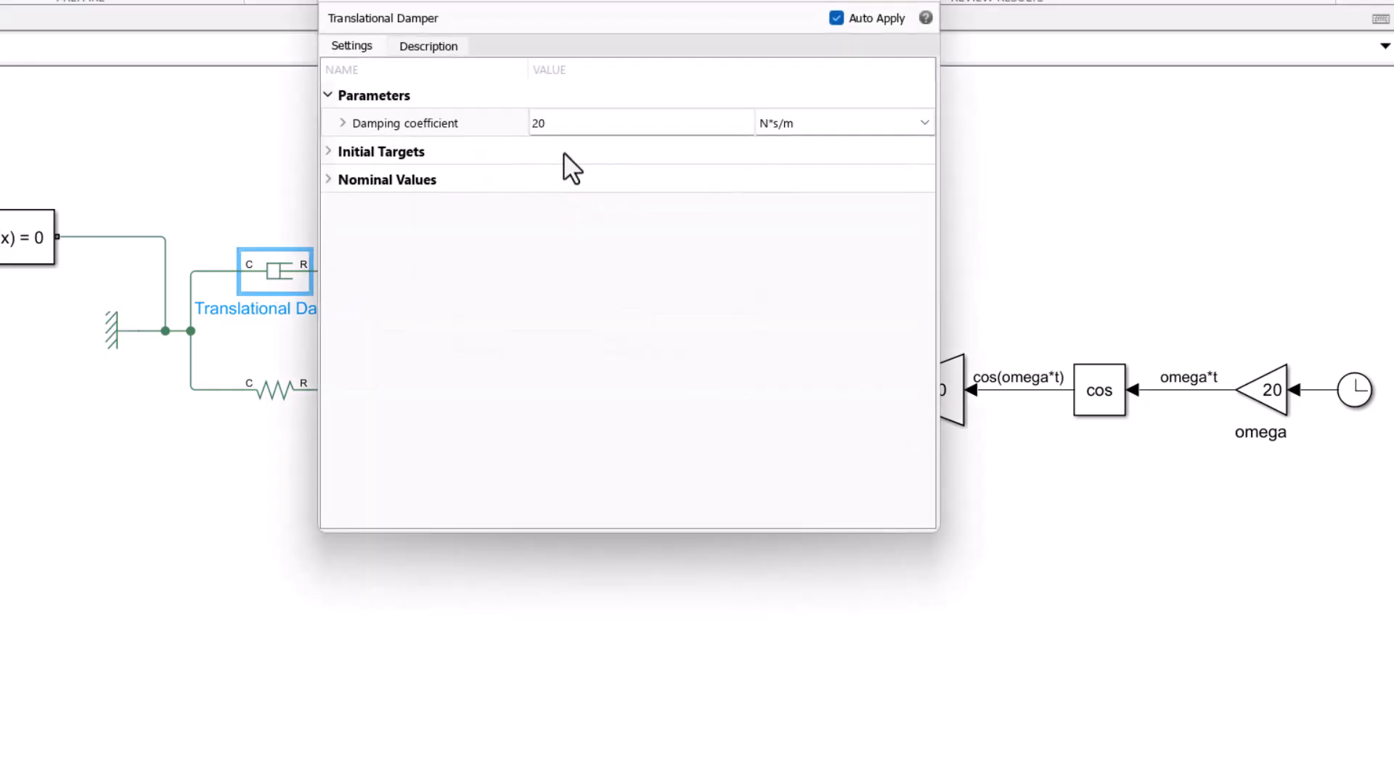
left_click(570, 128)
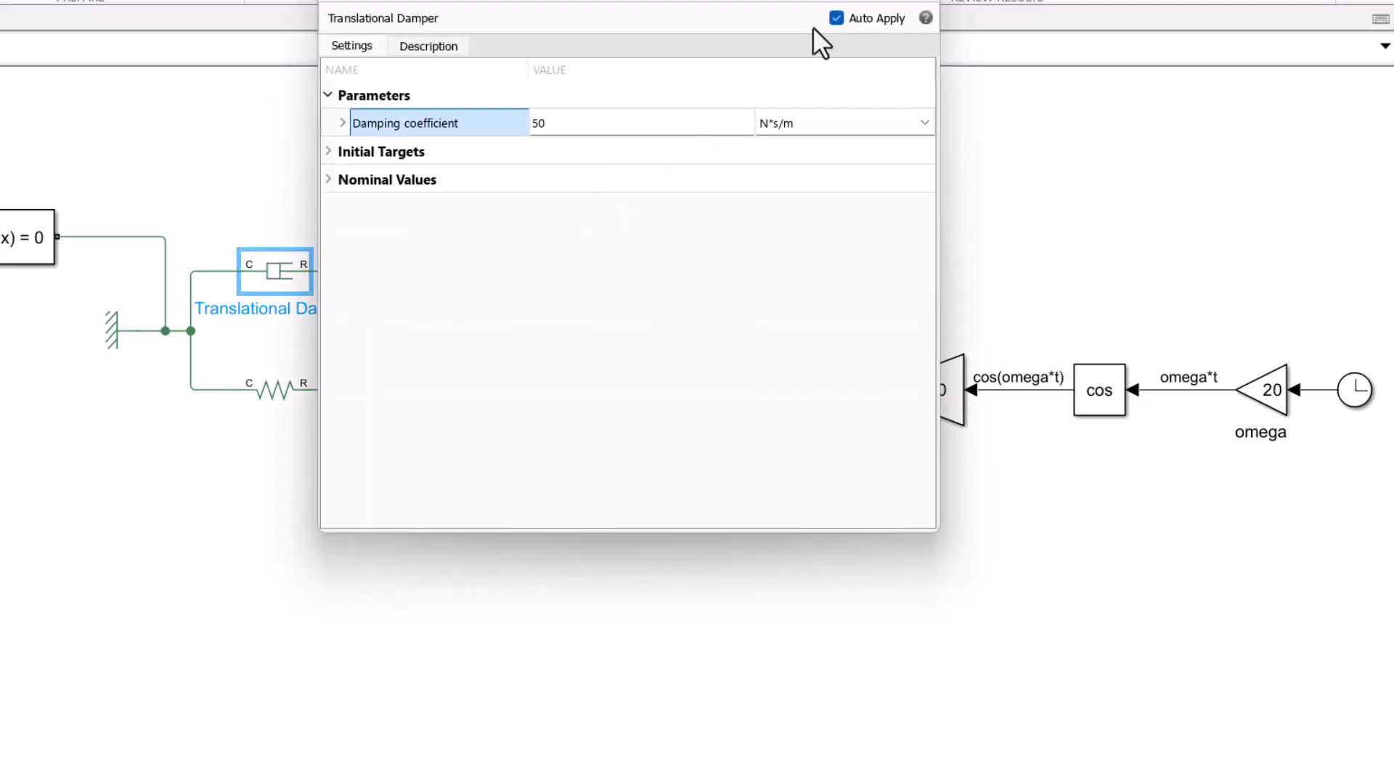
left_click(920, 2)
Open the Scope, rerun the simulation to view the position response, and switch to the textbook's Figure 3.11 for comparison.
double_click(752, 209)
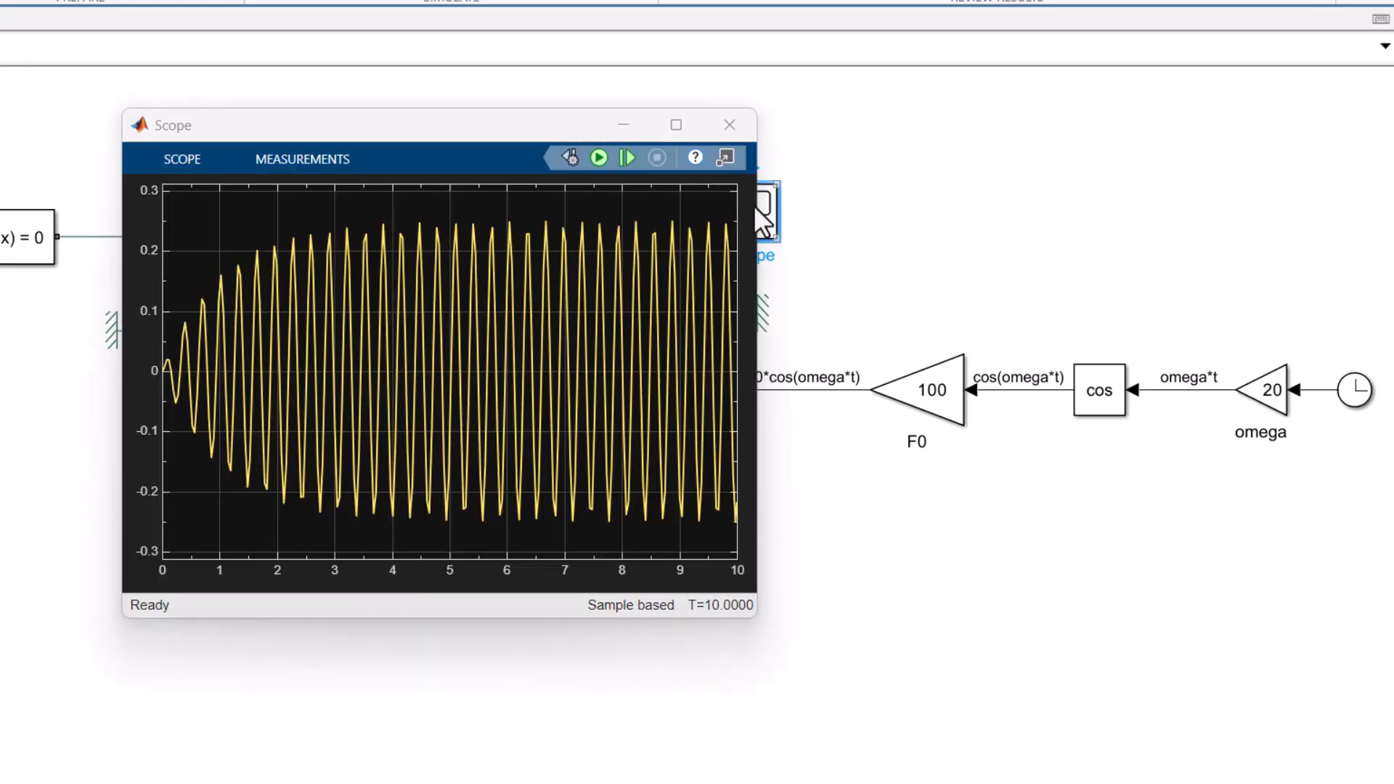
left_click(597, 160)
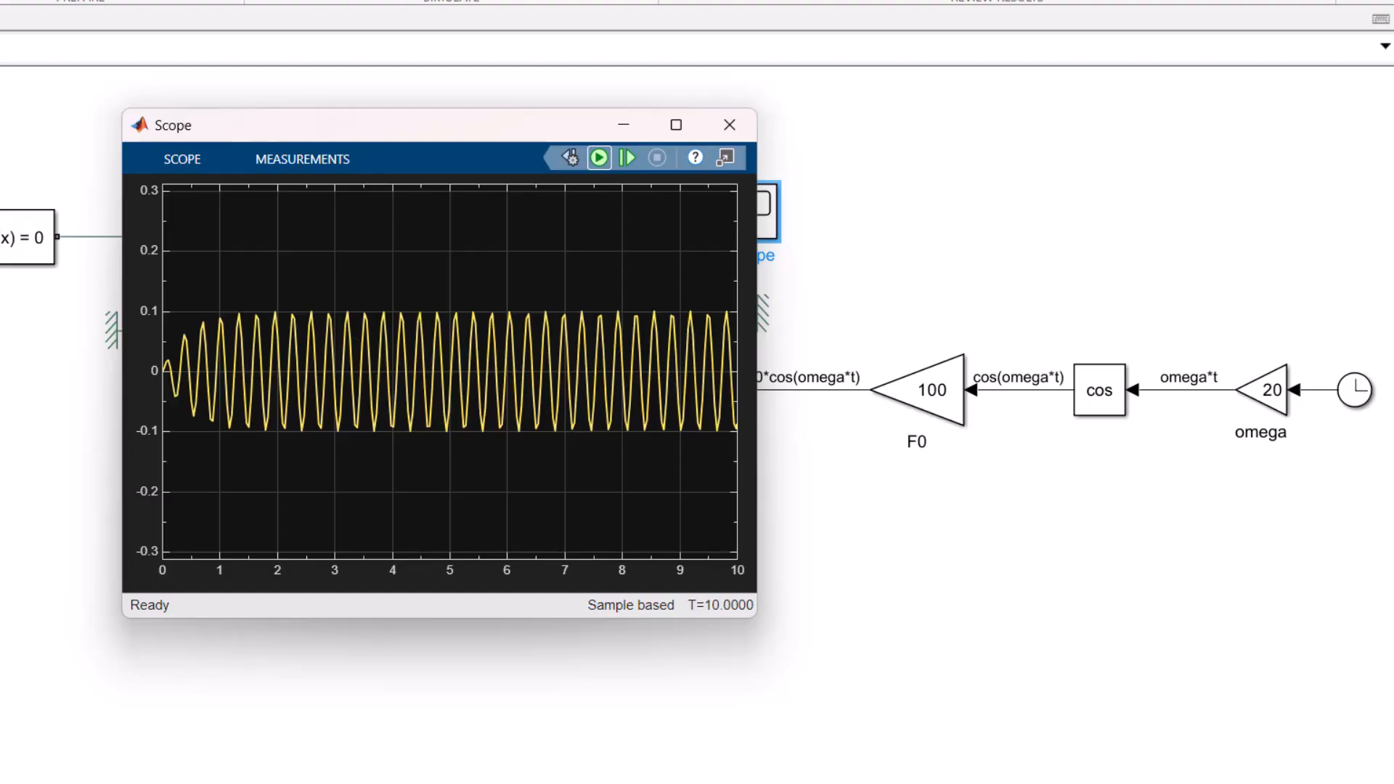
left_click(708, 777)
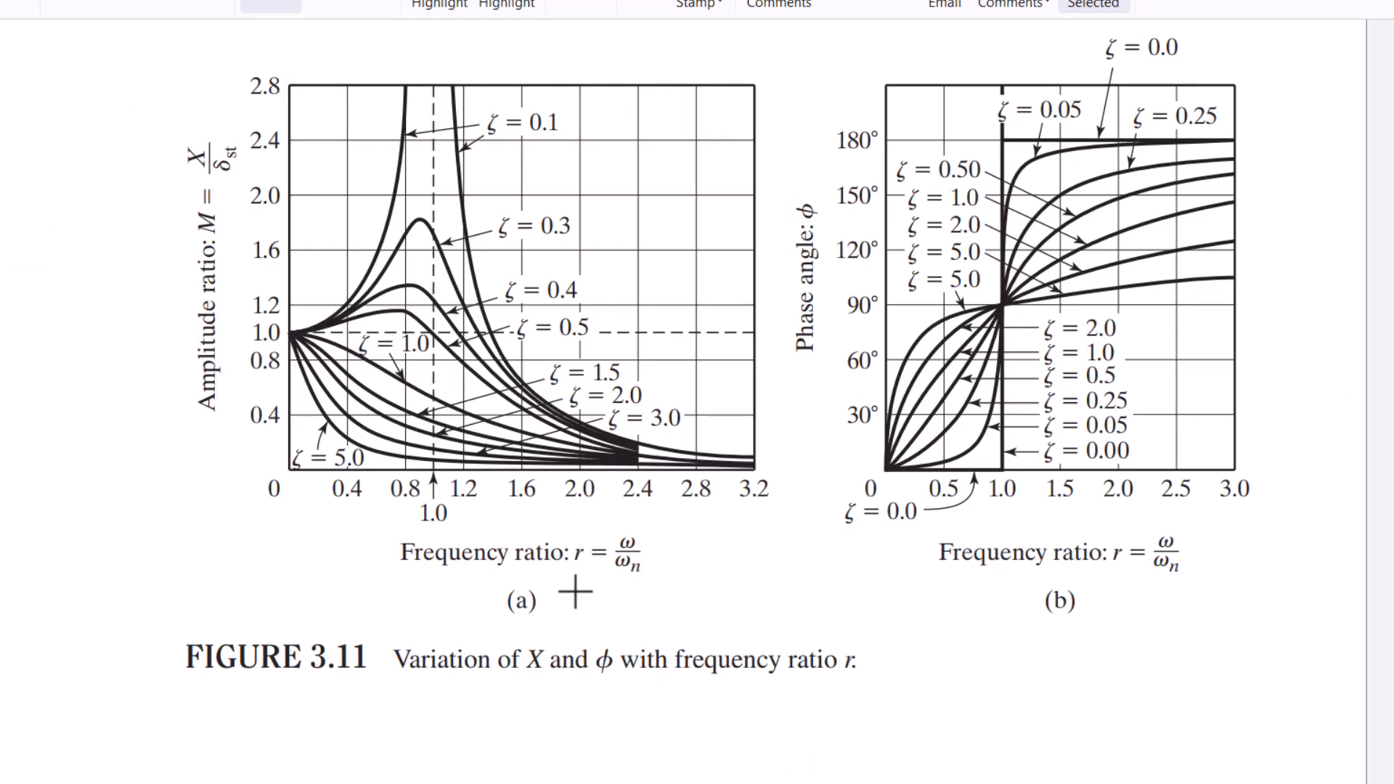